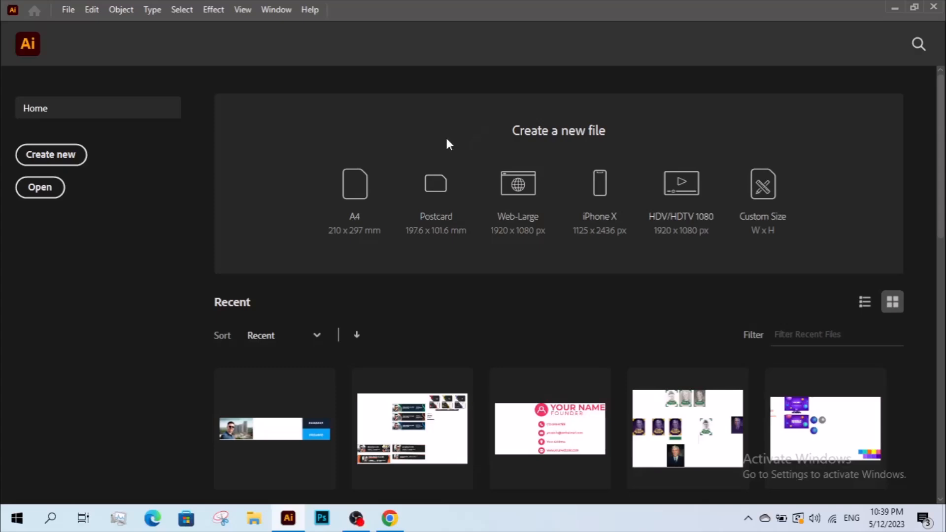
- Create a new 650 × 150 px RGB document for the email signature
{"action": "left_click", "coordinate": [74, 155]}
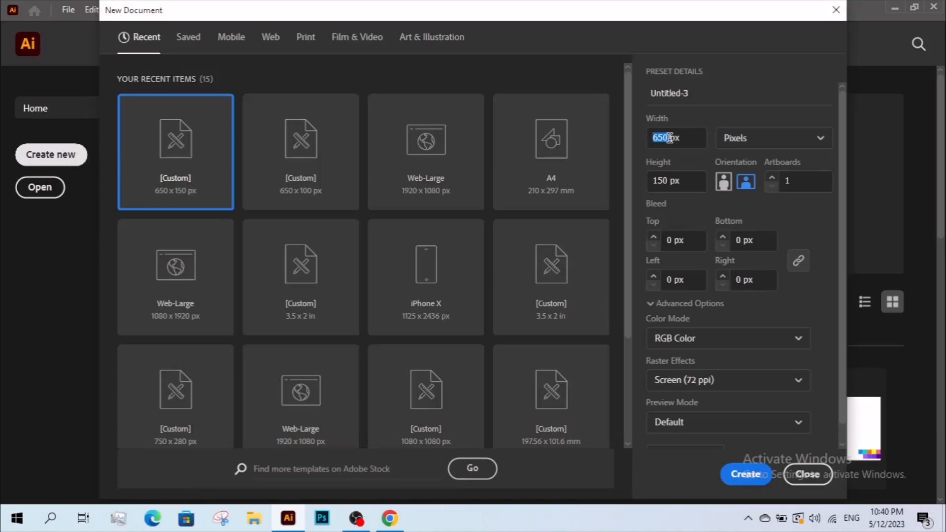
{"action": "left_click", "coordinate": [657, 181]}
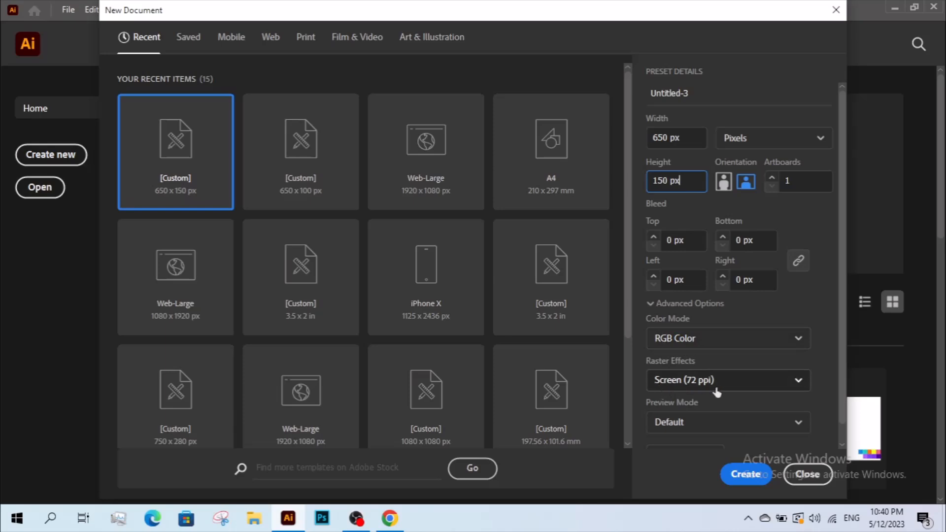
{"action": "left_click", "coordinate": [744, 477]}
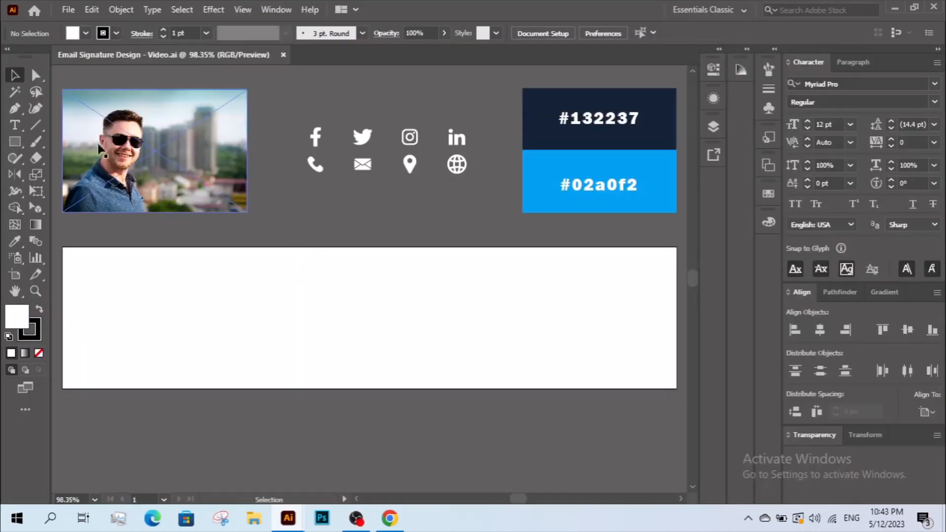
- Type the person's name on the artboard with the Type tool
{"action": "left_click", "coordinate": [15, 125]}
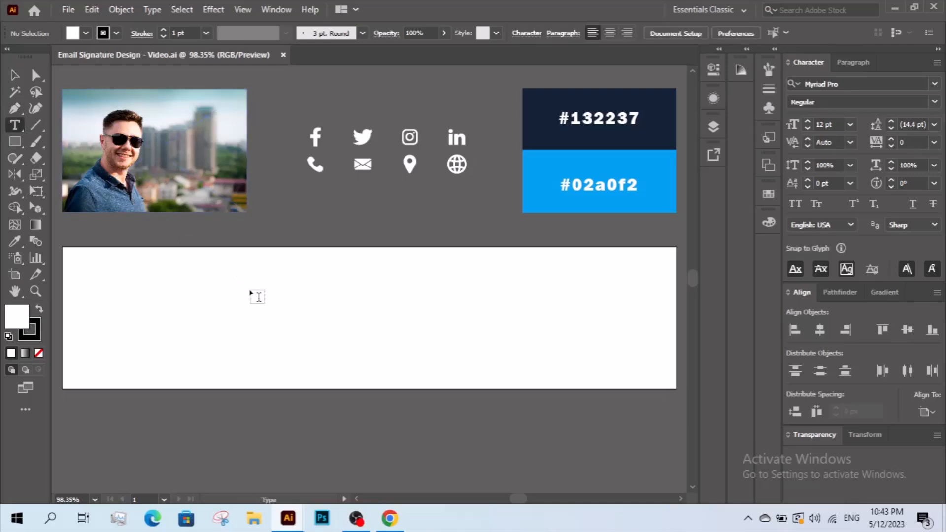
{"action": "left_click", "coordinate": [250, 288]}
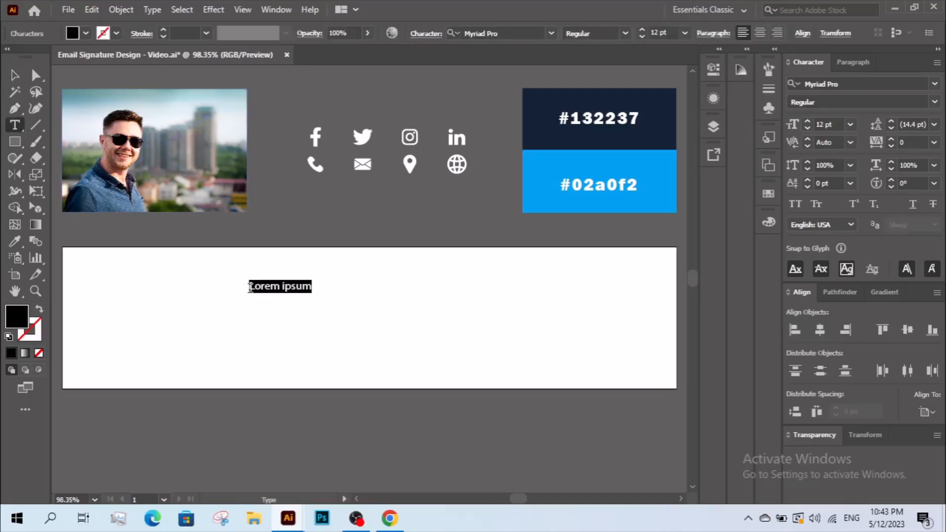
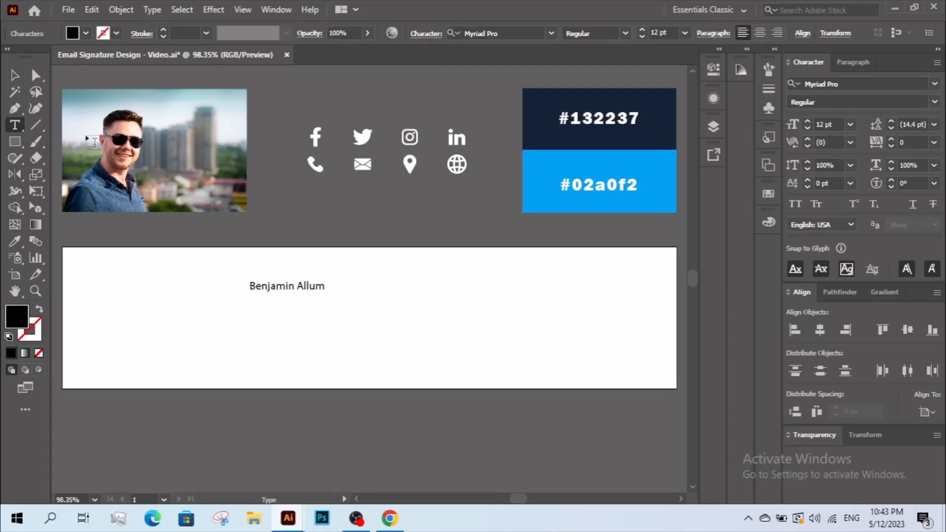
{"action": "left_click", "coordinate": [14, 76]}
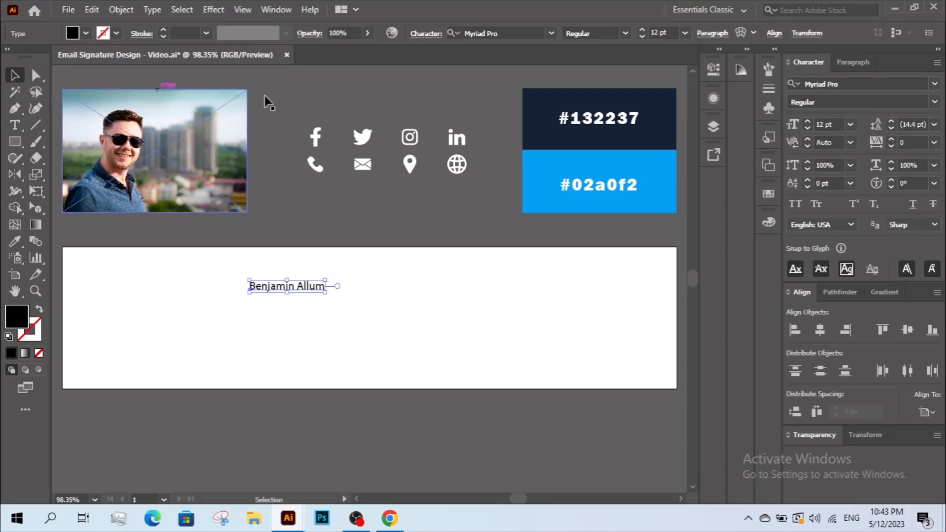
- Set the name in Corbel Bold all caps and enlarge it to about 27.4 pt
{"action": "left_click", "coordinate": [867, 83]}
{"action": "type", "text": "co"}
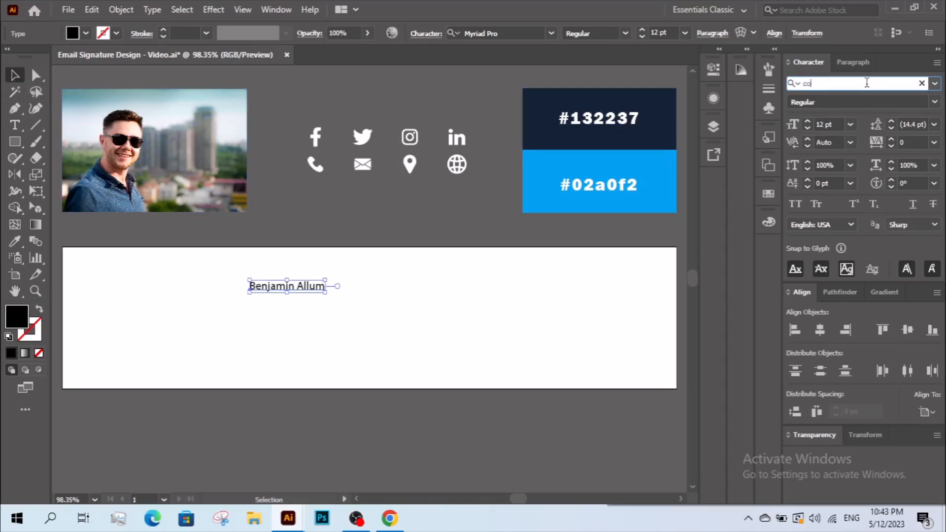
{"action": "type", "text": "rbel"}
{"action": "left_click", "coordinate": [876, 247]}
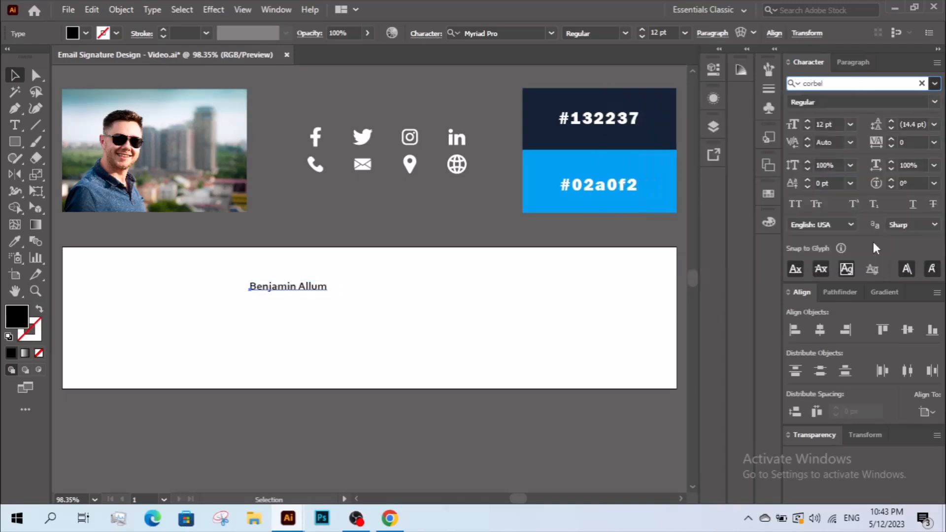
{"action": "left_click", "coordinate": [797, 206]}
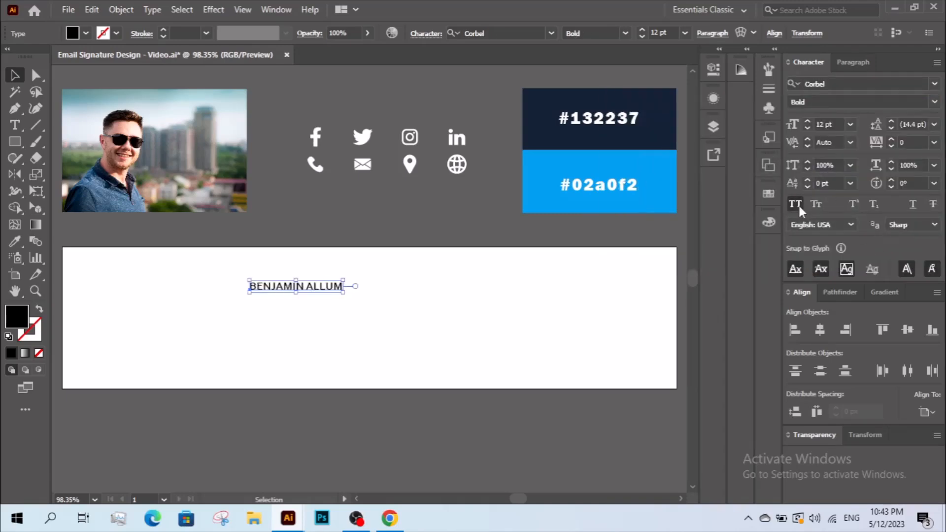
{"action": "left_click_drag", "start_coordinate": [344, 293], "coordinate": [498, 302]}
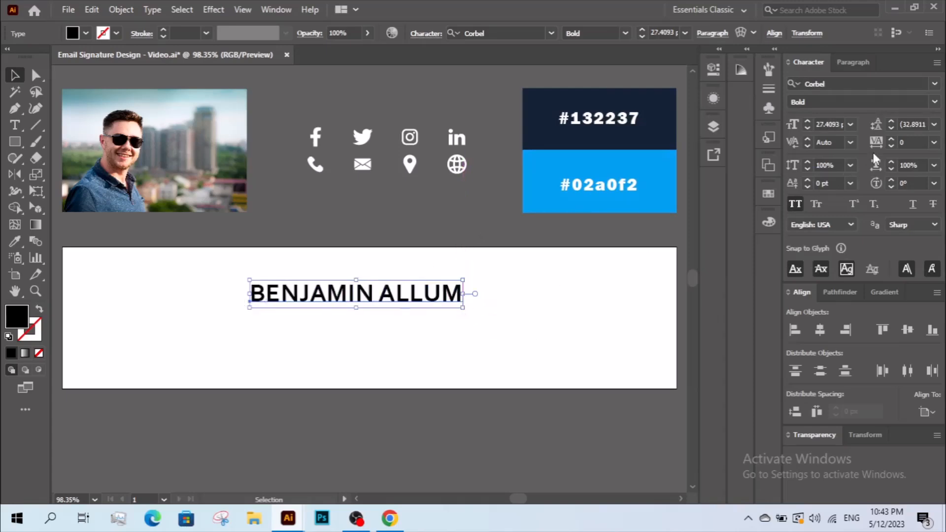
- Raise the name's tracking to 100, shift it left, and copy it
{"action": "left_click", "coordinate": [892, 140]}
{"action": "left_click", "coordinate": [893, 140]}
{"action": "left_click", "coordinate": [893, 140]}
{"action": "left_click", "coordinate": [893, 140]}
{"action": "left_click", "coordinate": [460, 354]}
{"action": "left_click_drag", "start_coordinate": [434, 299], "coordinate": [400, 294]}
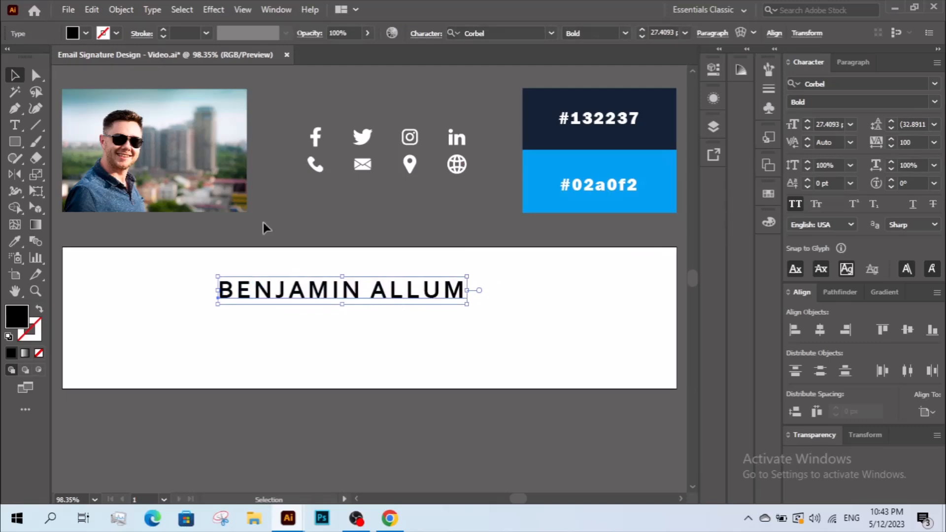
{"action": "left_click", "coordinate": [94, 11]}
- Paste a copy of the name in back and move it just below the original
{"action": "left_click", "coordinate": [106, 74]}
{"action": "left_click", "coordinate": [93, 10]}
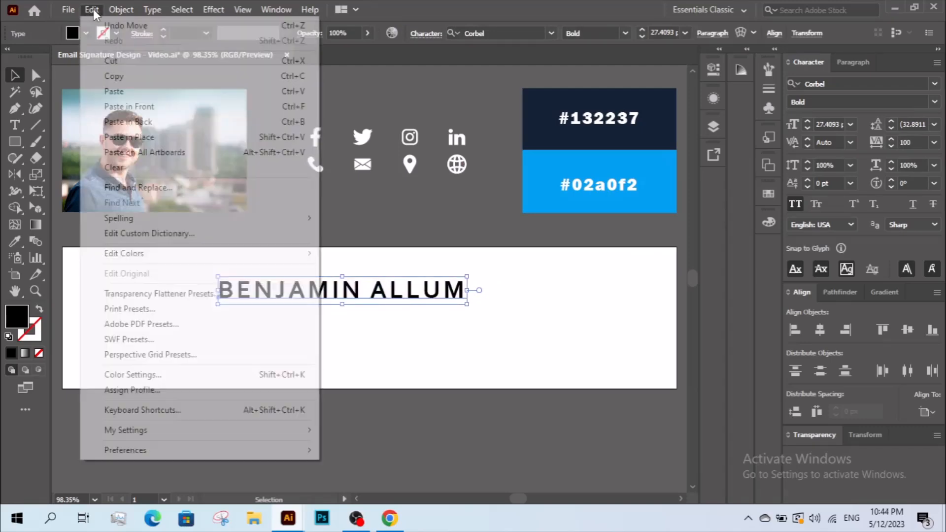
{"action": "left_click", "coordinate": [148, 129]}
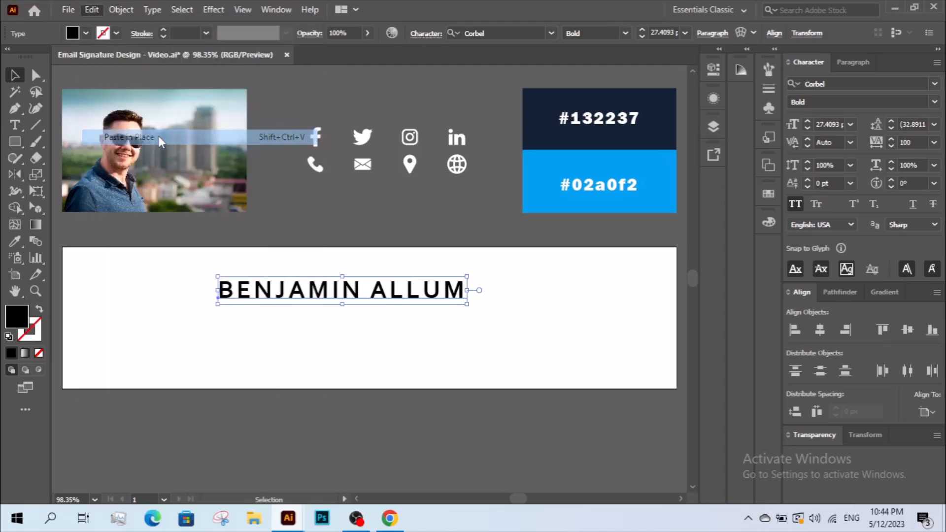
{"action": "left_click_drag", "start_coordinate": [362, 296], "coordinate": [355, 322]}
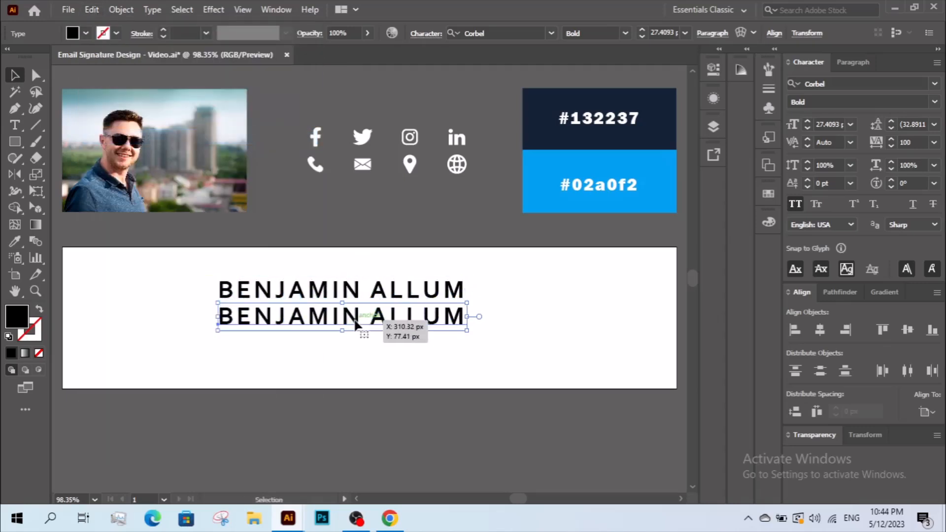
- Retype the copy as CREATIVE DIRECTOR and shrink it to about 15.5 pt
{"action": "double_click", "coordinate": [355, 320]}
{"action": "key", "text": "ctrl+a"}
{"action": "type", "text": "CREATIVE DIRECTOR"}
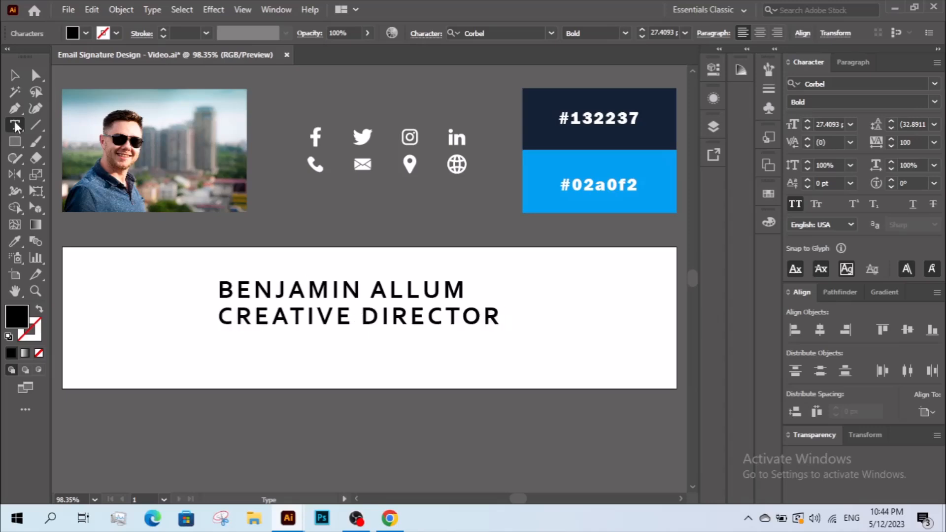
{"action": "left_click", "coordinate": [15, 75]}
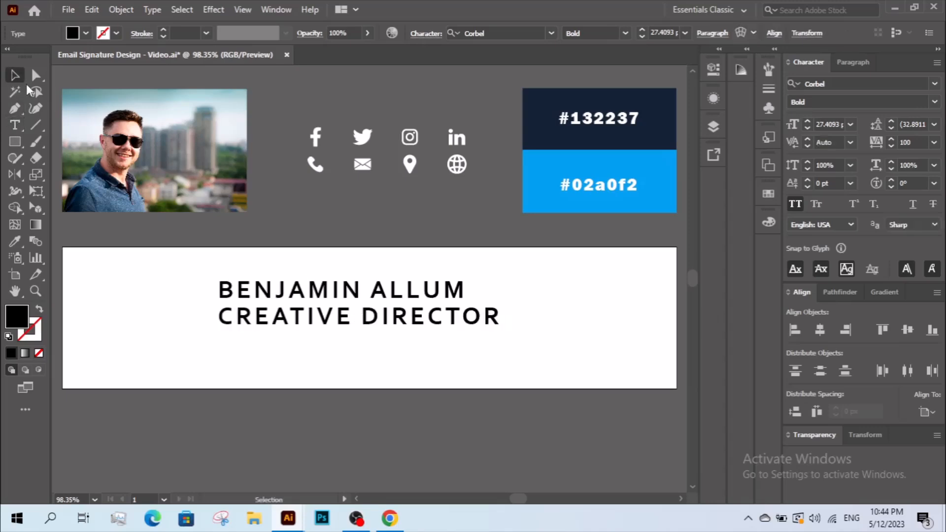
{"action": "left_click_drag", "start_coordinate": [506, 317], "coordinate": [380, 317]}
- Zoom in and set the CREATIVE DIRECTOR tracking to 100
{"action": "left_click", "coordinate": [892, 139]}
{"action": "left_click", "coordinate": [891, 140]}
{"action": "left_click", "coordinate": [559, 322]}
{"action": "key", "text": "ctrl+space"}
{"action": "left_click_drag", "start_coordinate": [207, 270], "coordinate": [486, 353]}
{"action": "left_click", "coordinate": [433, 323]}
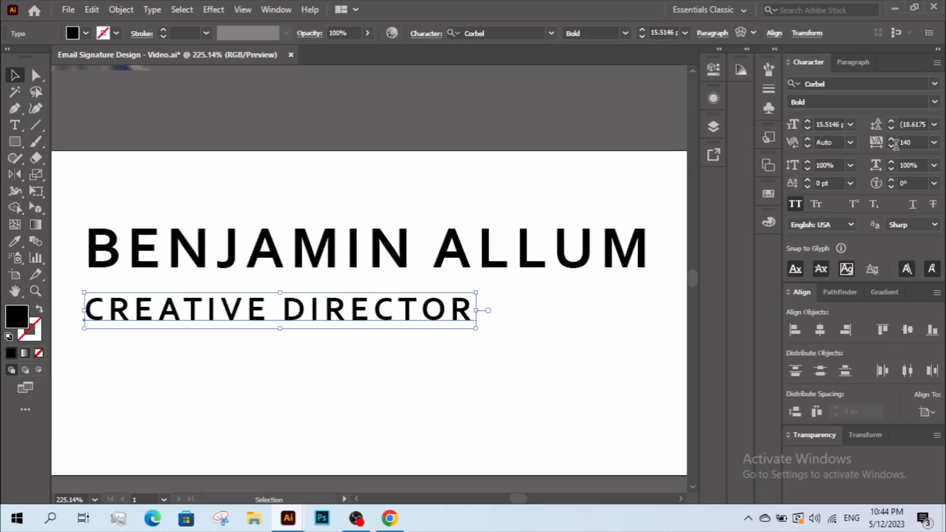
{"action": "left_click", "coordinate": [891, 147]}
{"action": "left_click", "coordinate": [891, 147]}
{"action": "left_click", "coordinate": [891, 146]}
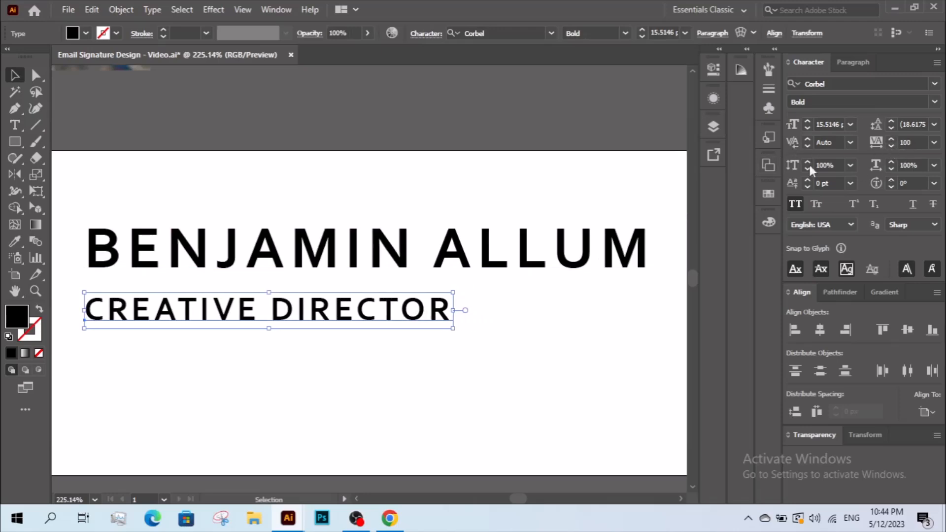
- Tighten the name's letter spacing and nudge the title up closer to it
{"action": "left_click", "coordinate": [466, 242]}
{"action": "left_click", "coordinate": [891, 147]}
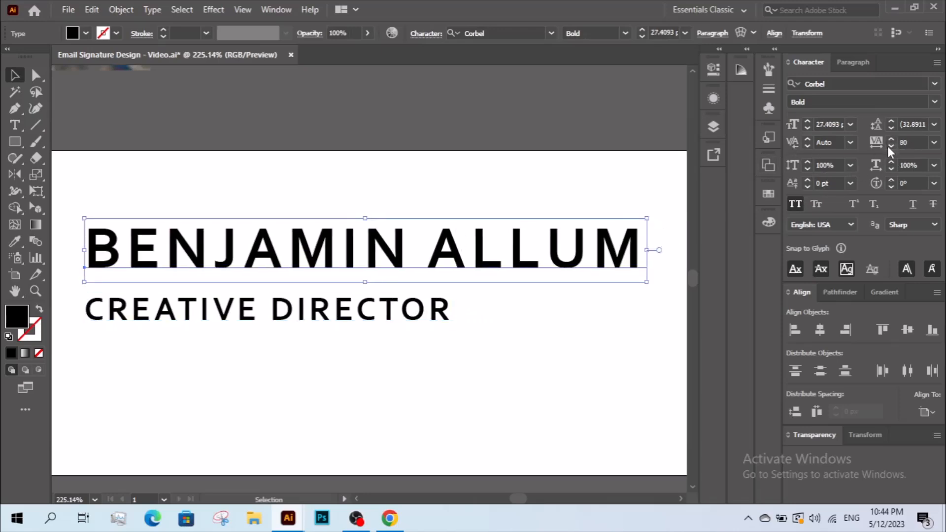
{"action": "left_click", "coordinate": [891, 146]}
{"action": "left_click", "coordinate": [891, 146]}
{"action": "left_click", "coordinate": [891, 146]}
{"action": "left_click", "coordinate": [891, 146]}
{"action": "left_click", "coordinate": [448, 353]}
{"action": "left_click_drag", "start_coordinate": [365, 316], "coordinate": [482, 297]}
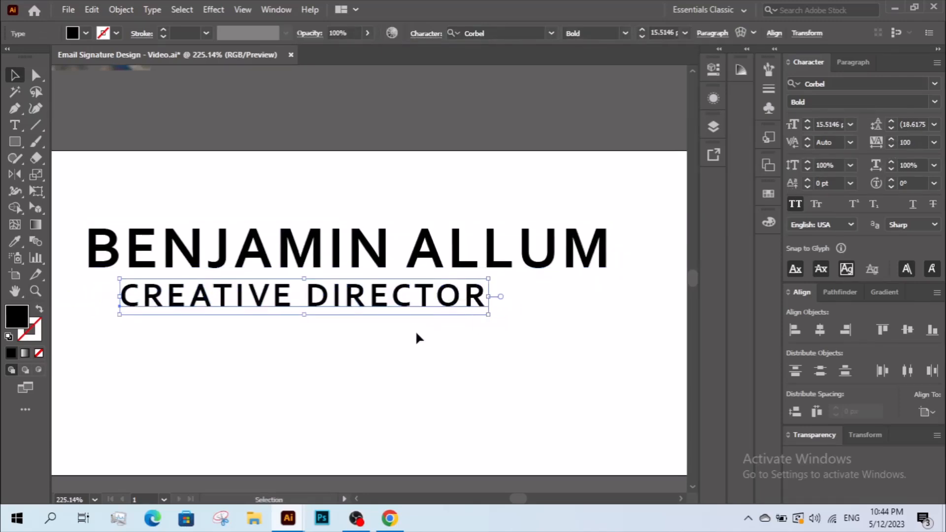
{"action": "left_click", "coordinate": [383, 338]}
- Zoom to 200%, restore the name's tracking to 100, and align the title beneath it
{"action": "key", "text": "z"}
{"action": "left_click", "coordinate": [384, 338], "text": "alt"}
{"action": "left_click_drag", "start_coordinate": [383, 278], "coordinate": [389, 338]}
{"action": "key", "text": "v"}
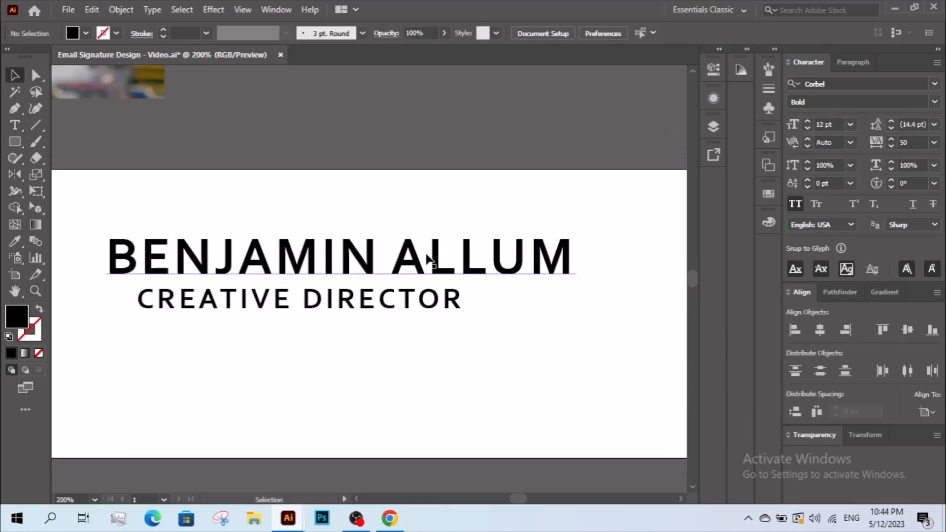
{"action": "left_click", "coordinate": [427, 260]}
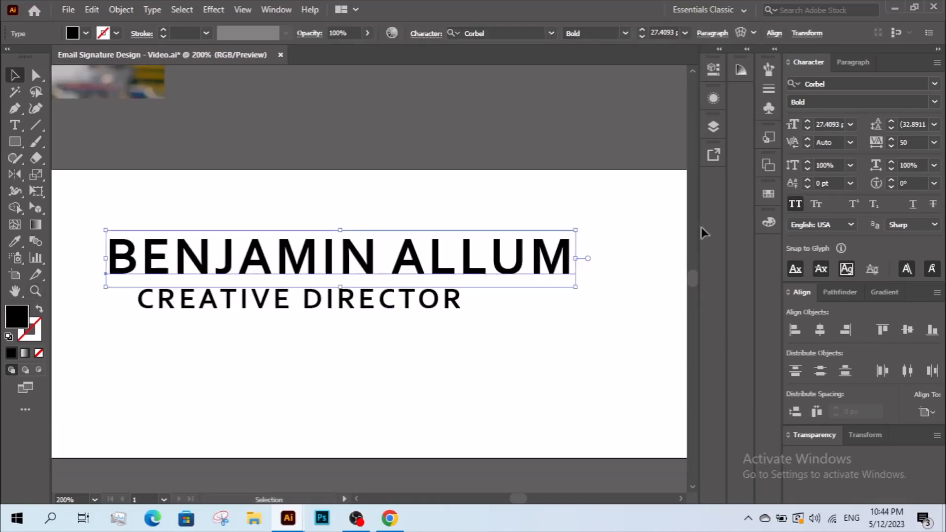
{"action": "left_click", "coordinate": [892, 140]}
{"action": "left_click", "coordinate": [891, 139]}
{"action": "left_click", "coordinate": [892, 140]}
{"action": "left_click", "coordinate": [891, 140]}
{"action": "left_click", "coordinate": [891, 140]}
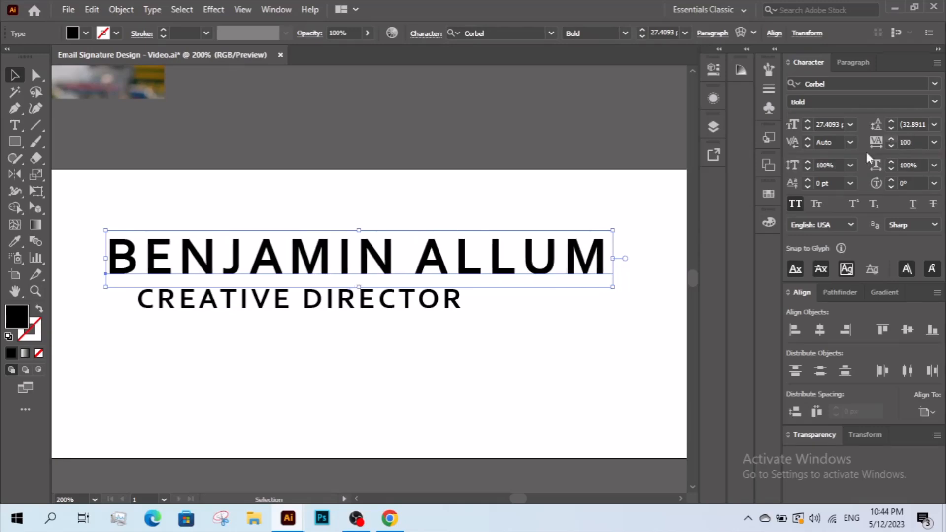
{"action": "left_click", "coordinate": [570, 360]}
{"action": "left_click_drag", "start_coordinate": [448, 326], "coordinate": [428, 298]}
{"action": "left_click", "coordinate": [414, 349]}
- Draw a rectangle over the title line and send it behind the text
{"action": "left_click", "coordinate": [15, 142]}
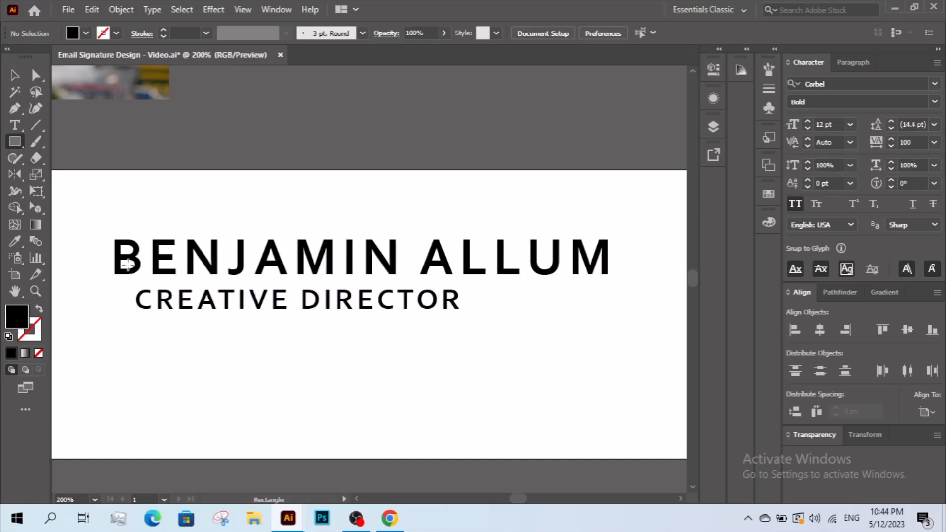
{"action": "left_click_drag", "start_coordinate": [115, 282], "coordinate": [477, 319]}
{"action": "left_click", "coordinate": [16, 74]}
{"action": "right_click", "coordinate": [183, 302]}
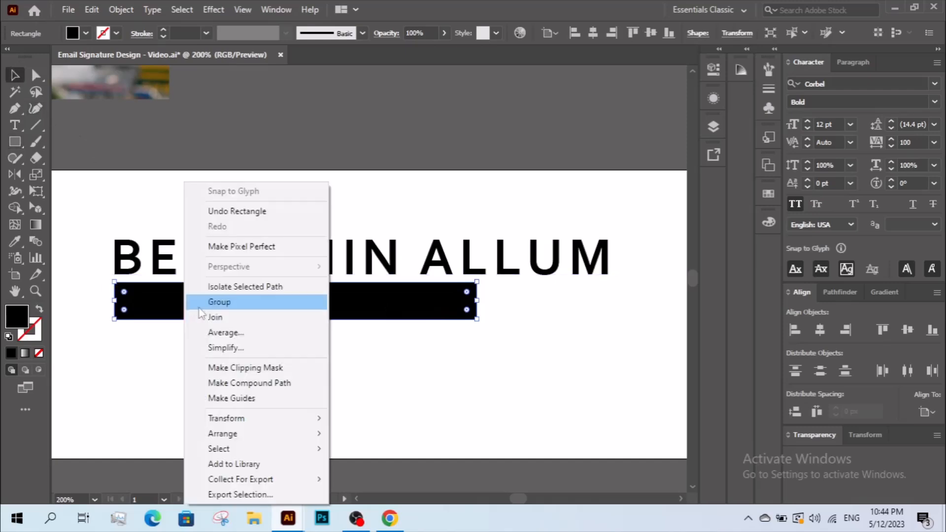
{"action": "mouse_move", "coordinate": [270, 433]}
{"action": "left_click", "coordinate": [373, 465]}
- Fill the title bar with blue #02a0f2
{"action": "key", "text": "z"}
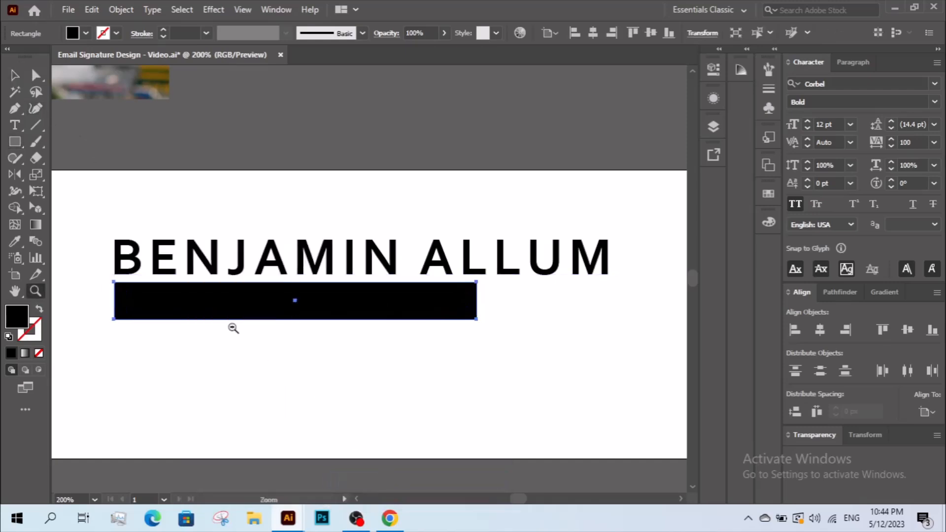
{"action": "left_click", "coordinate": [262, 264], "text": "alt"}
{"action": "left_click", "coordinate": [269, 299], "text": "alt"}
{"action": "scroll", "coordinate": [205, 281], "scroll_direction": "right", "scroll_amount": 5}
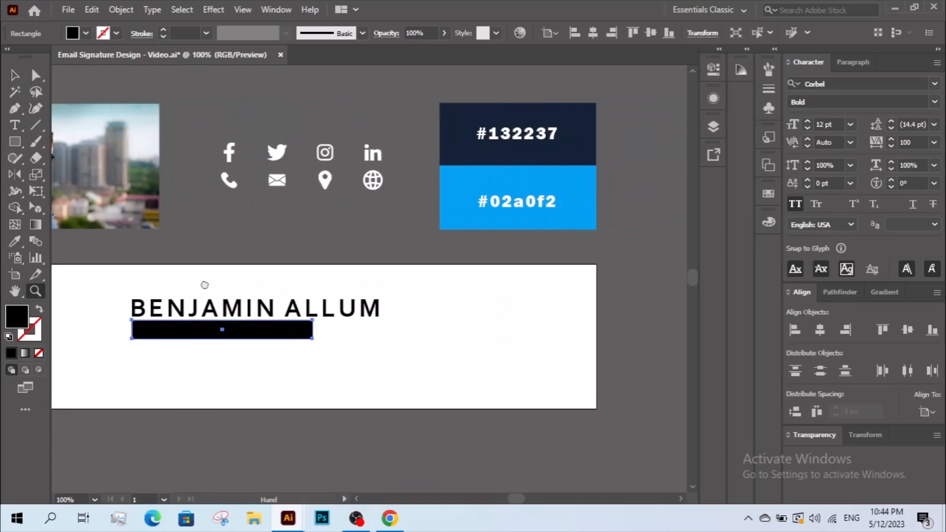
{"action": "key", "text": "v"}
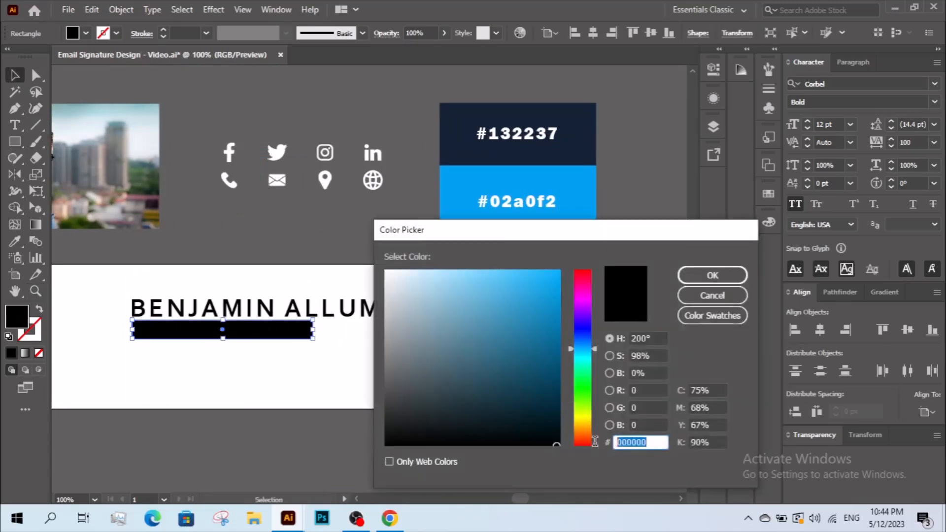
{"action": "type", "text": "02a0f2"}
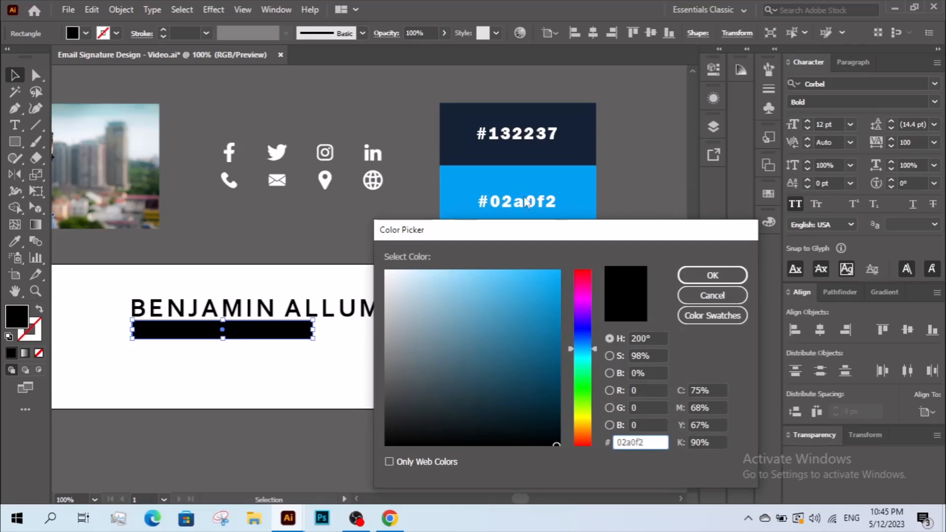
{"action": "left_click", "coordinate": [713, 275]}
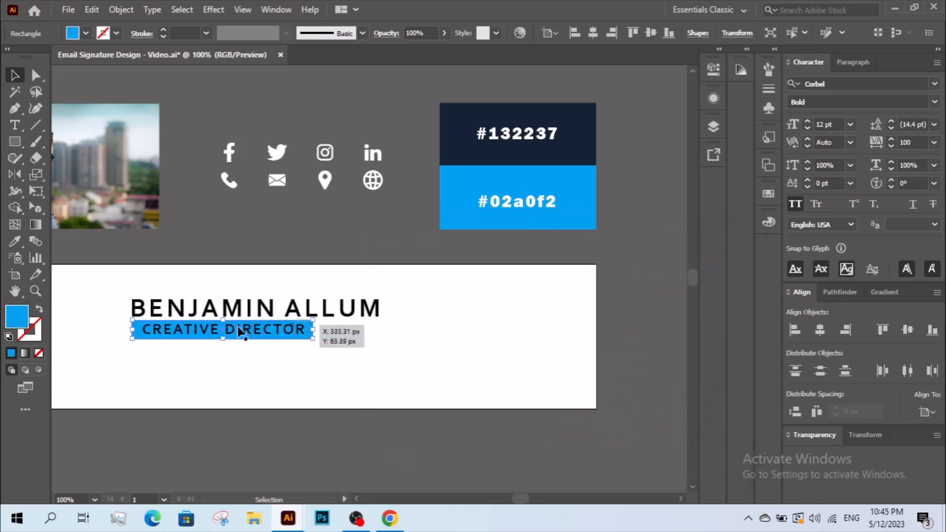
{"action": "left_click_drag", "start_coordinate": [260, 321], "coordinate": [283, 322]}
{"action": "left_click", "coordinate": [271, 376]}
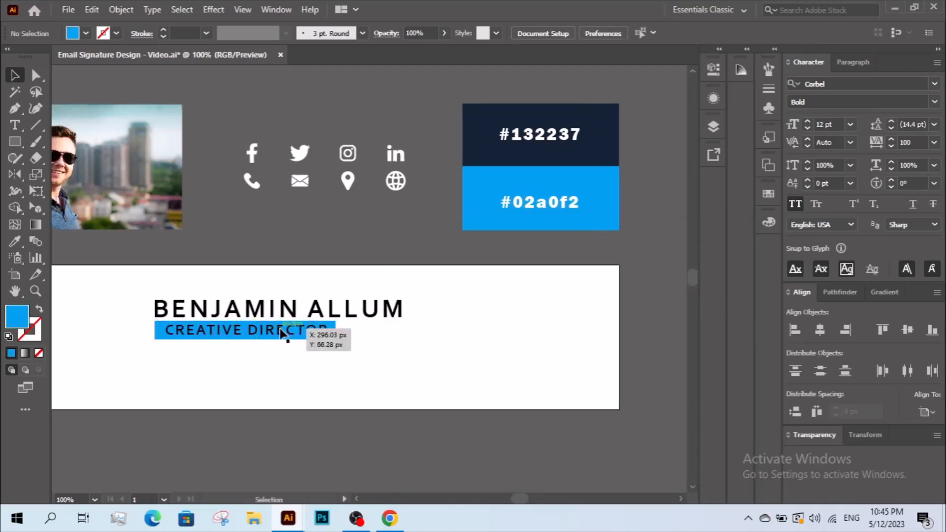
{"action": "left_click_drag", "start_coordinate": [376, 362], "coordinate": [502, 372]}
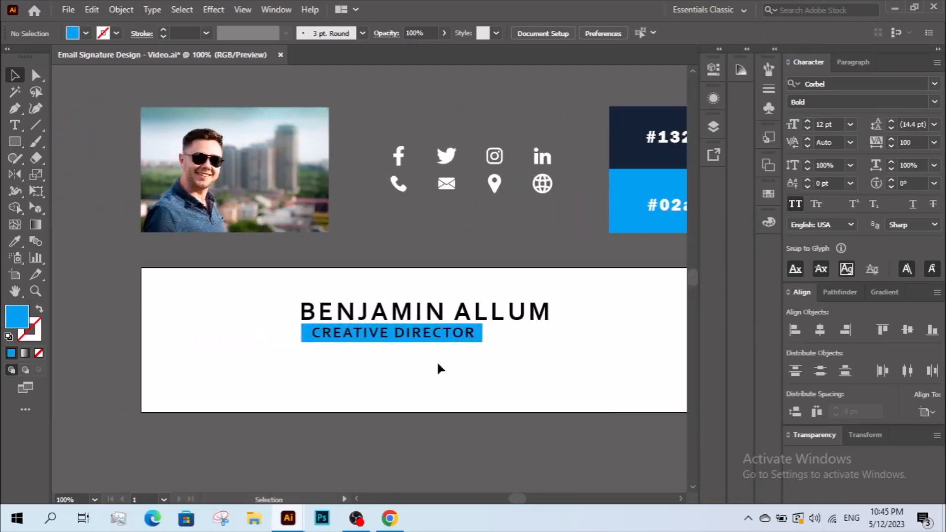
{"action": "left_click_drag", "start_coordinate": [377, 352], "coordinate": [349, 350]}
- Draw a banner-sized rectangle, eyedrop navy #132237 into it, and send it behind the text
{"action": "left_click", "coordinate": [14, 142]}
{"action": "mouse_move", "coordinate": [113, 269]}
{"action": "left_mouse_down"}
{"action": "mouse_move", "coordinate": [599, 395]}
{"action": "mouse_move", "coordinate": [621, 413]}
{"action": "left_mouse_up"}
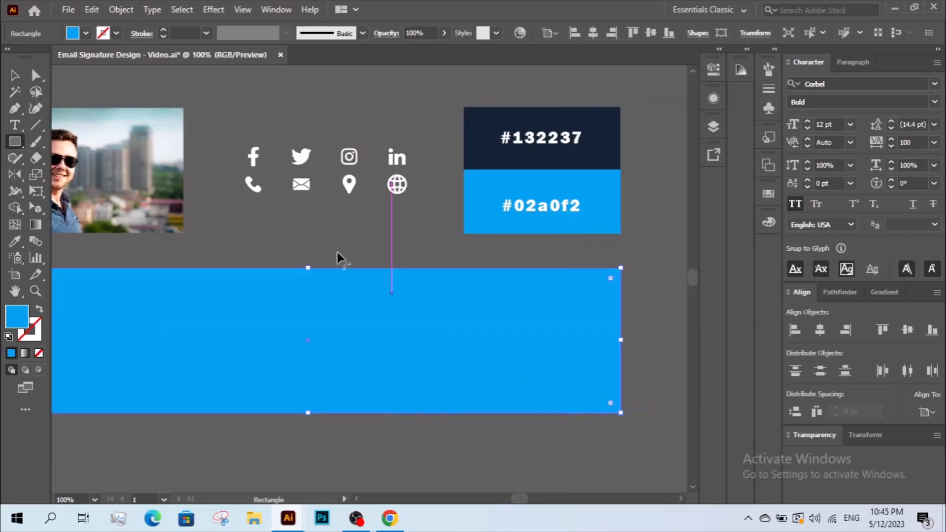
{"action": "left_click", "coordinate": [15, 75]}
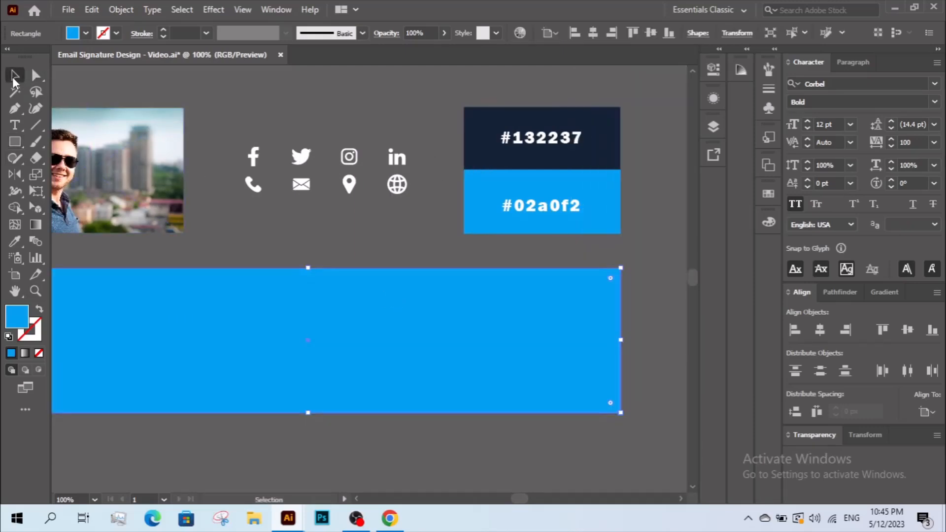
{"action": "left_click", "coordinate": [15, 241]}
{"action": "left_click", "coordinate": [493, 130]}
{"action": "key", "text": "v"}
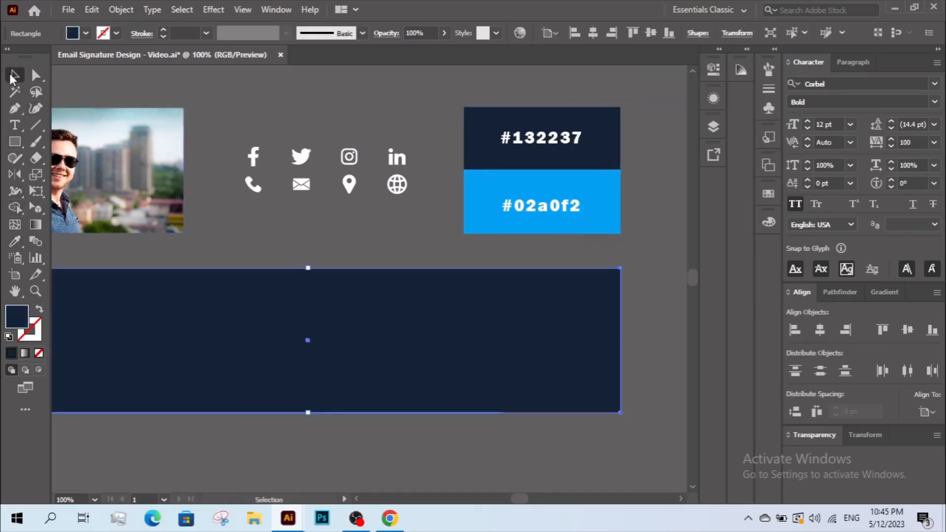
{"action": "right_click", "coordinate": [207, 306]}
{"action": "mouse_move", "coordinate": [301, 439]}
{"action": "left_click", "coordinate": [399, 479]}
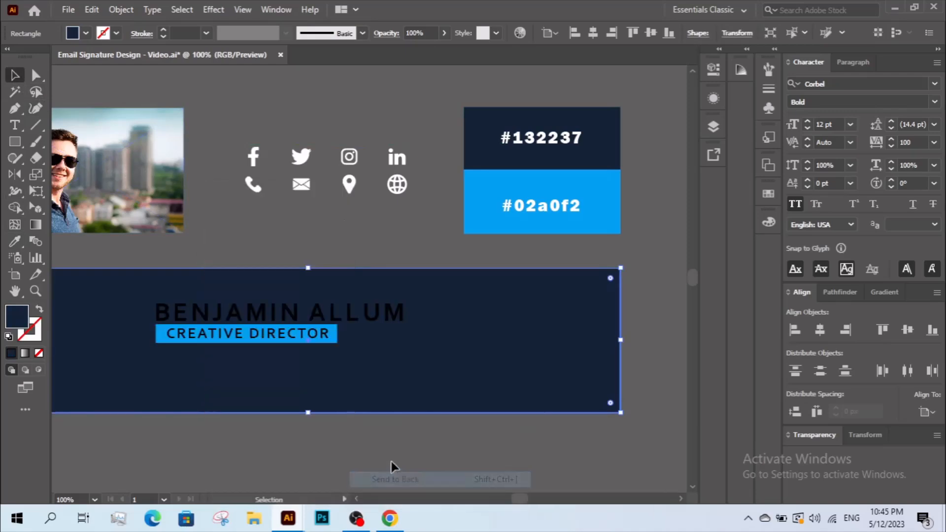
- Make the name text white
{"action": "key", "text": "z"}
{"action": "left_click", "coordinate": [331, 307], "text": "alt"}
{"action": "left_click_drag", "start_coordinate": [331, 308], "coordinate": [418, 382]}
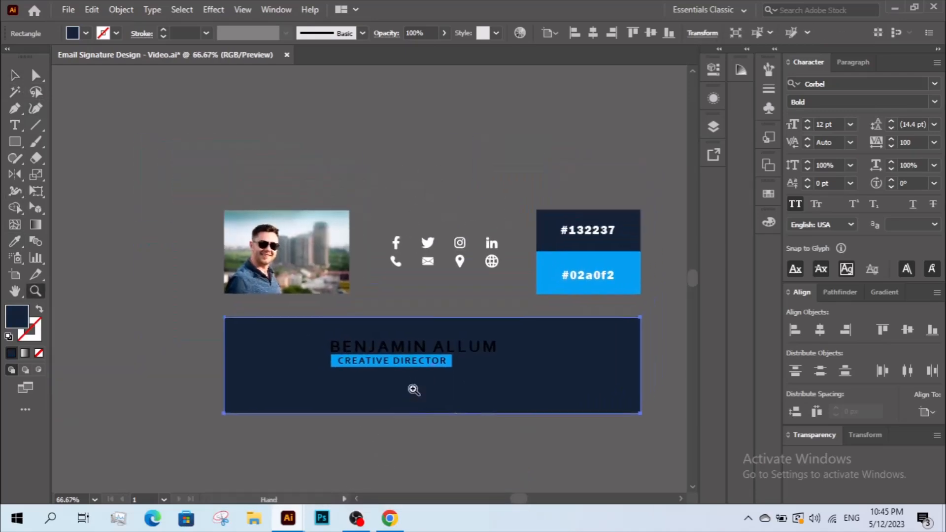
{"action": "key", "text": "v"}
{"action": "key", "text": "ctrl+2"}
{"action": "left_click", "coordinate": [416, 348]}
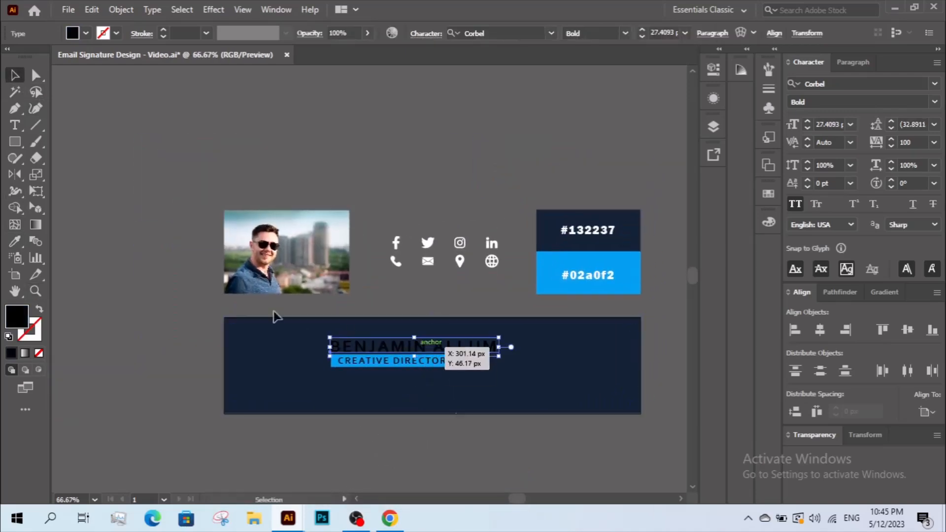
{"action": "left_click", "coordinate": [85, 36]}
{"action": "left_click", "coordinate": [30, 58]}
{"action": "left_click", "coordinate": [156, 344]}
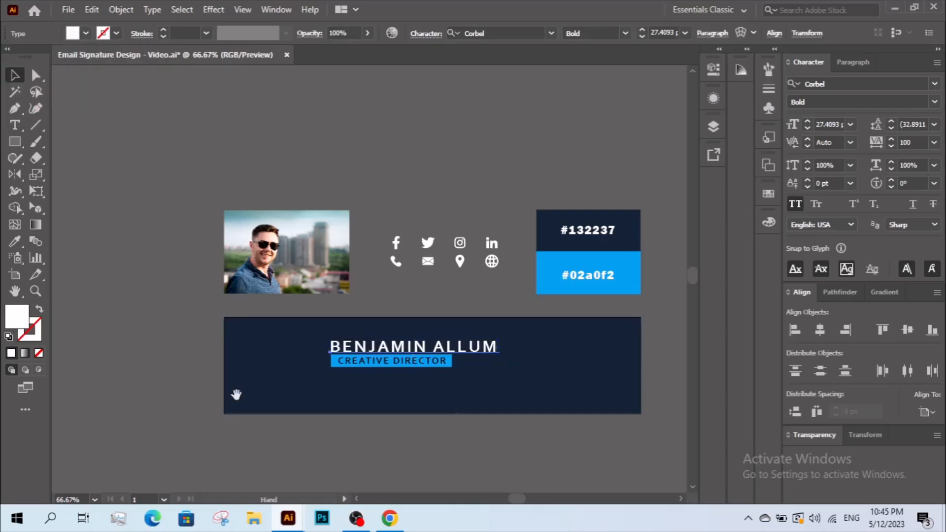
- Widen the blue bar and centre CREATIVE DIRECTOR horizontally on it
{"action": "left_click_drag", "start_coordinate": [235, 395], "coordinate": [178, 396]}
{"action": "key", "text": "z"}
{"action": "left_click_drag", "start_coordinate": [204, 299], "coordinate": [473, 422]}
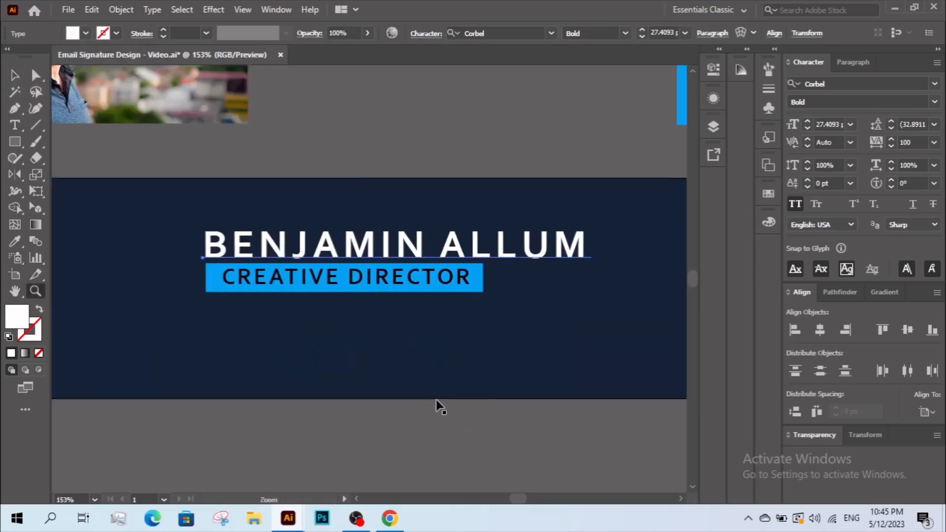
{"action": "key", "text": "v"}
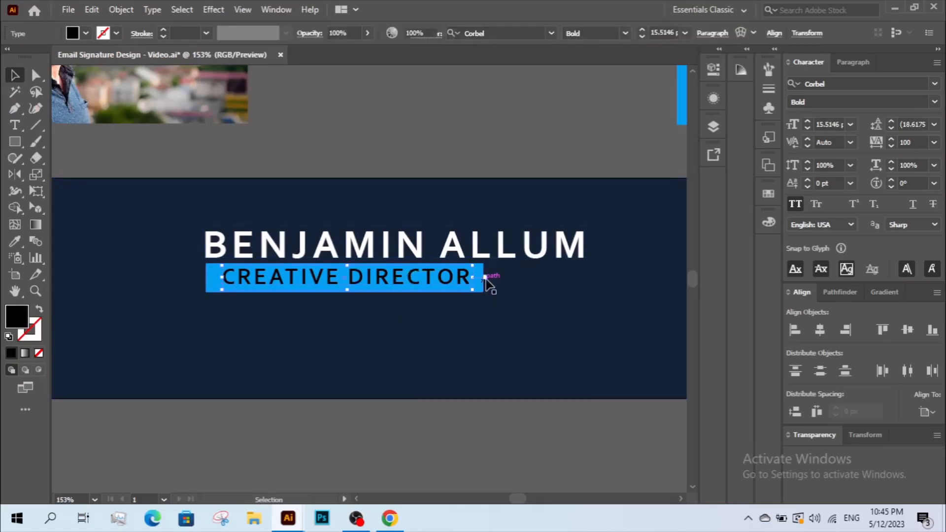
{"action": "left_click", "coordinate": [483, 279]}
{"action": "left_click_drag", "start_coordinate": [483, 279], "coordinate": [496, 279]}
{"action": "left_click", "coordinate": [465, 279], "text": "shift"}
{"action": "left_click", "coordinate": [480, 282]}
{"action": "left_click", "coordinate": [826, 331]}
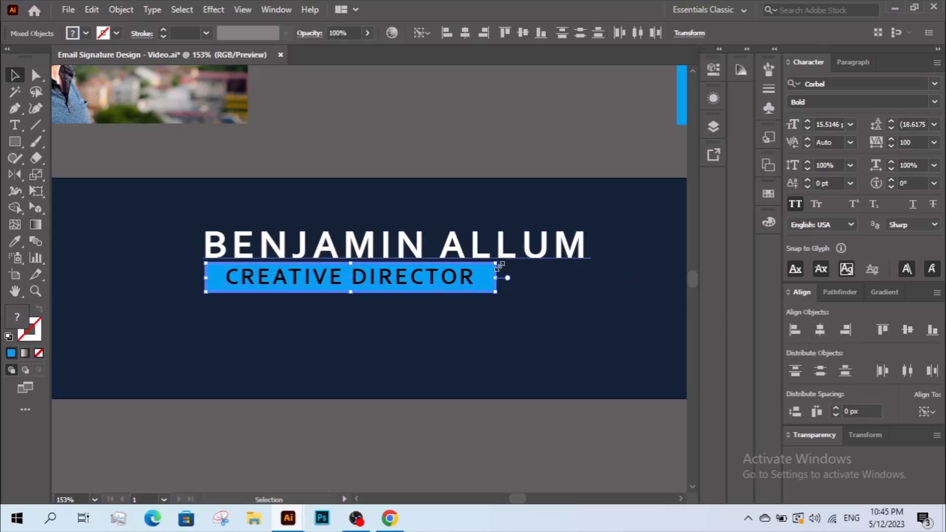
{"action": "left_click_drag", "start_coordinate": [497, 279], "coordinate": [458, 278]}
- Lock the navy background rectangle in place
{"action": "left_click", "coordinate": [417, 321]}
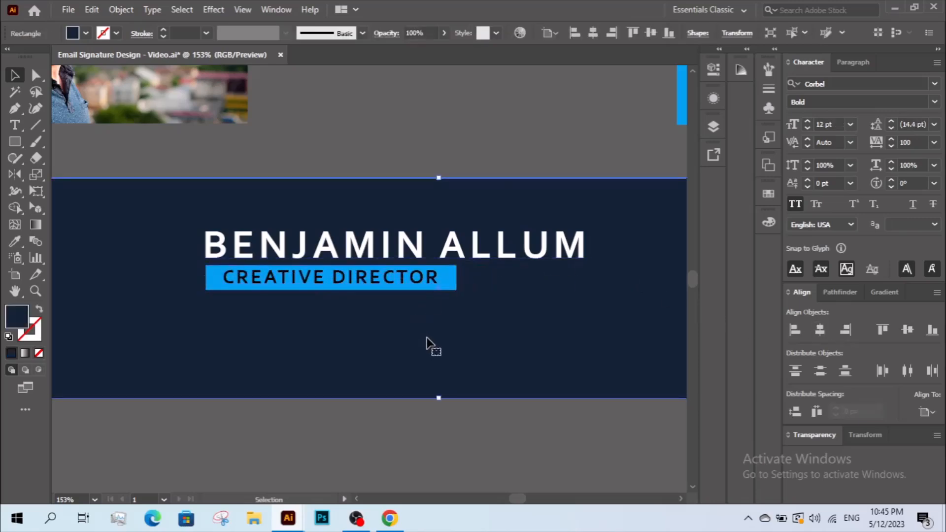
{"action": "key", "text": "z"}
{"action": "left_click", "coordinate": [417, 301], "text": "alt"}
{"action": "scroll", "coordinate": [410, 306], "scroll_direction": "up", "scroll_amount": 1}
{"action": "key", "text": "v"}
{"action": "left_click", "coordinate": [467, 396]}
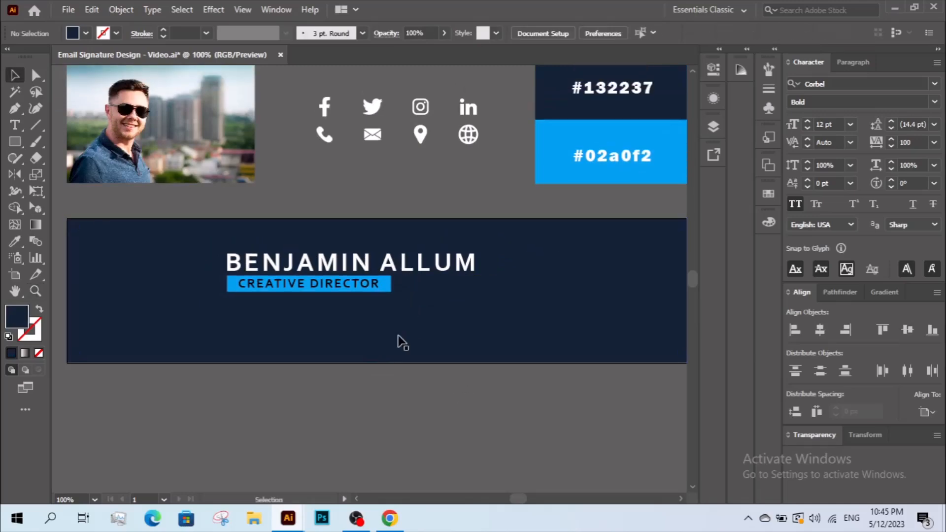
{"action": "left_click", "coordinate": [396, 345]}
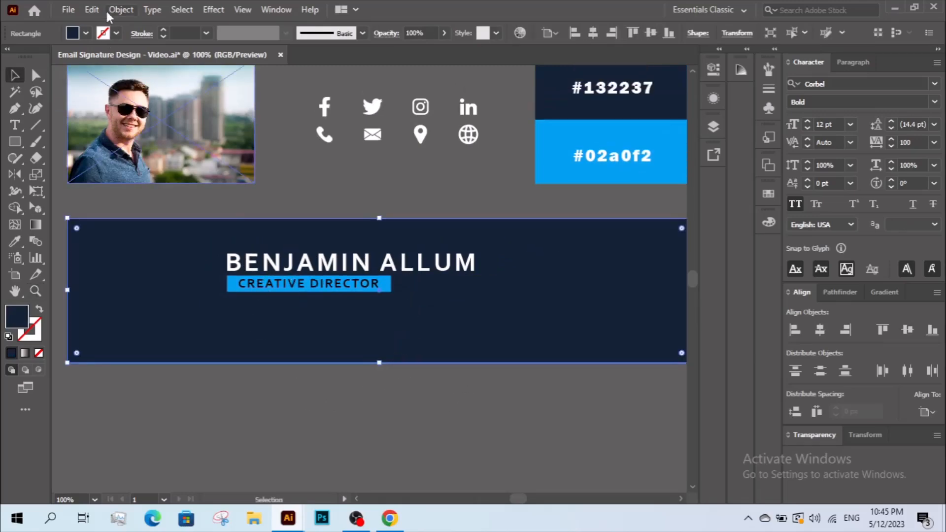
{"action": "left_click", "coordinate": [120, 10]}
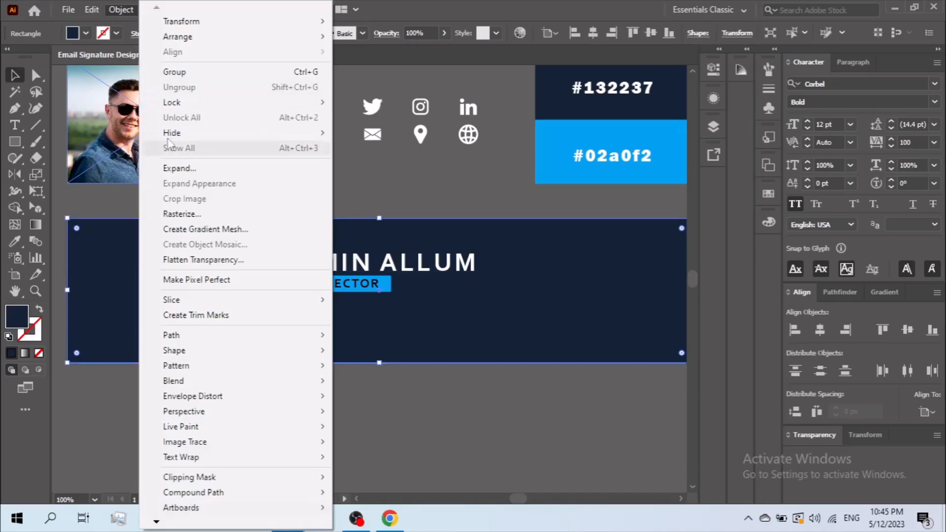
{"action": "mouse_move", "coordinate": [176, 103]}
{"action": "left_click", "coordinate": [407, 102]}
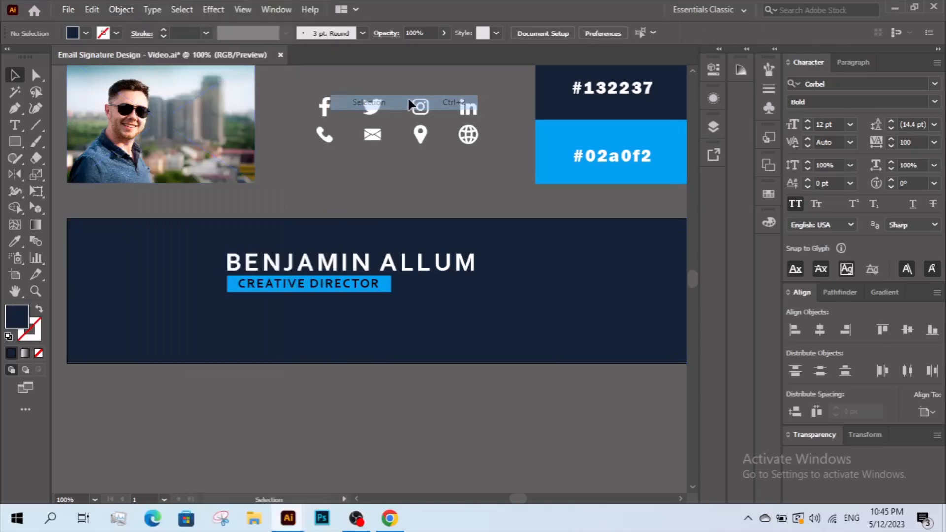
- Group the name, title and blue bar, and move the group below the banner
{"action": "left_click_drag", "start_coordinate": [358, 377], "coordinate": [400, 385]}
{"action": "left_click_drag", "start_coordinate": [371, 317], "coordinate": [424, 247]}
{"action": "right_click", "coordinate": [390, 264]}
{"action": "left_click", "coordinate": [446, 142]}
{"action": "left_click_drag", "start_coordinate": [385, 296], "coordinate": [373, 436]}
{"action": "left_click", "coordinate": [484, 382]}
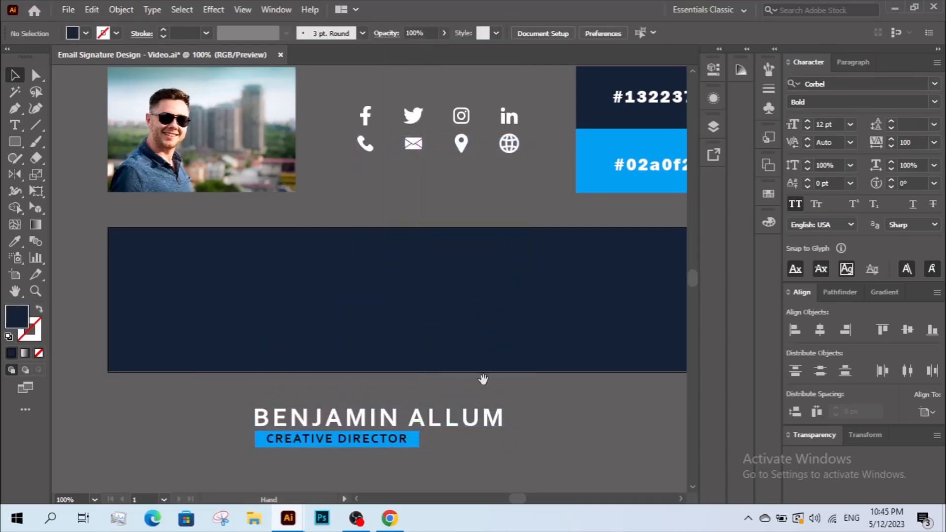
{"action": "left_click_drag", "start_coordinate": [482, 380], "coordinate": [500, 393]}
- Draw an angled pen path from above the navy bar's top edge to below its bottom
{"action": "left_click", "coordinate": [15, 112]}
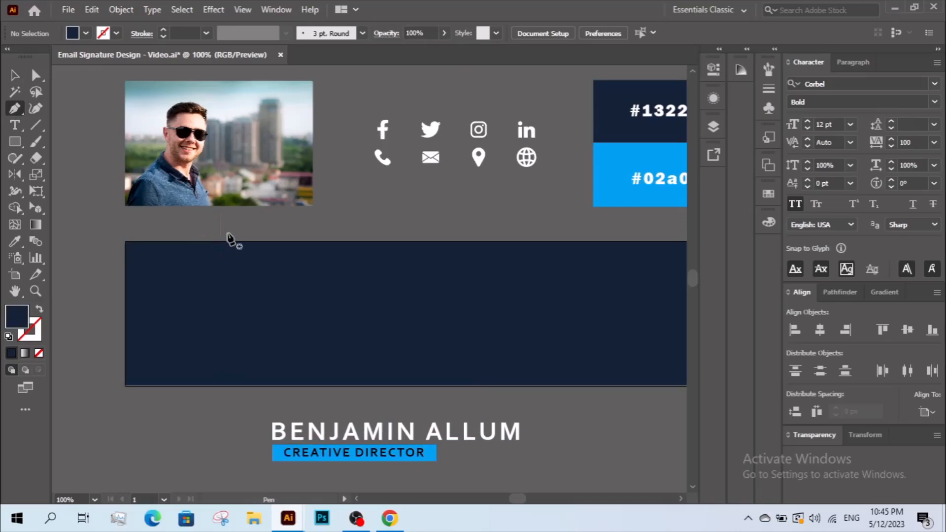
{"action": "left_click", "coordinate": [245, 233]}
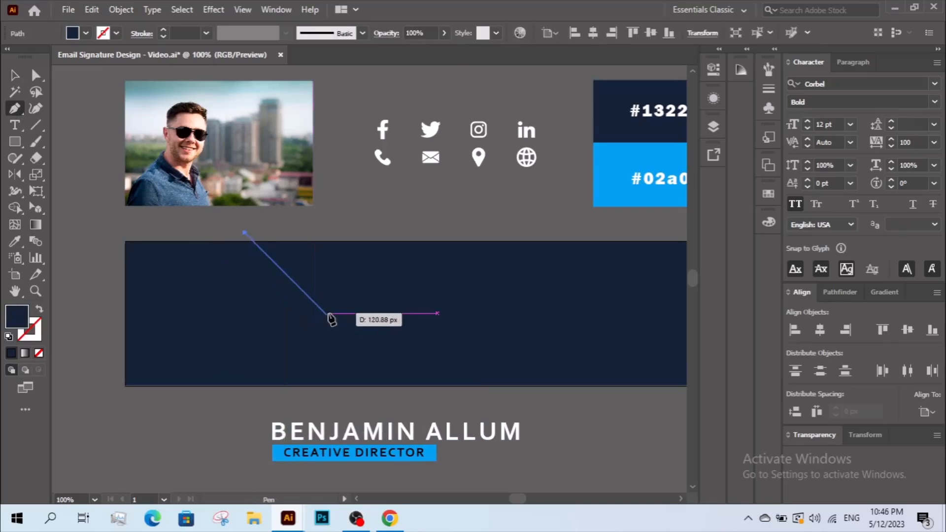
{"action": "left_click", "coordinate": [326, 315]}
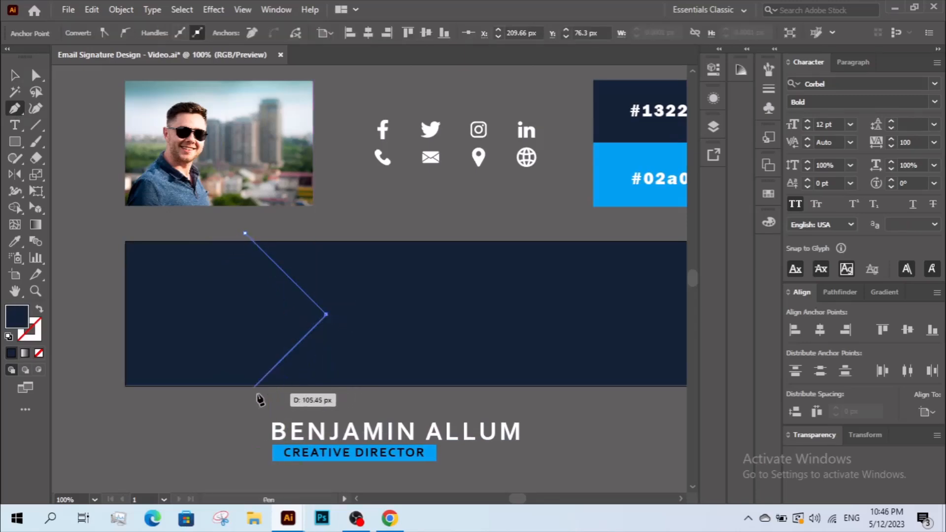
{"action": "key", "text": "ctrl+z"}
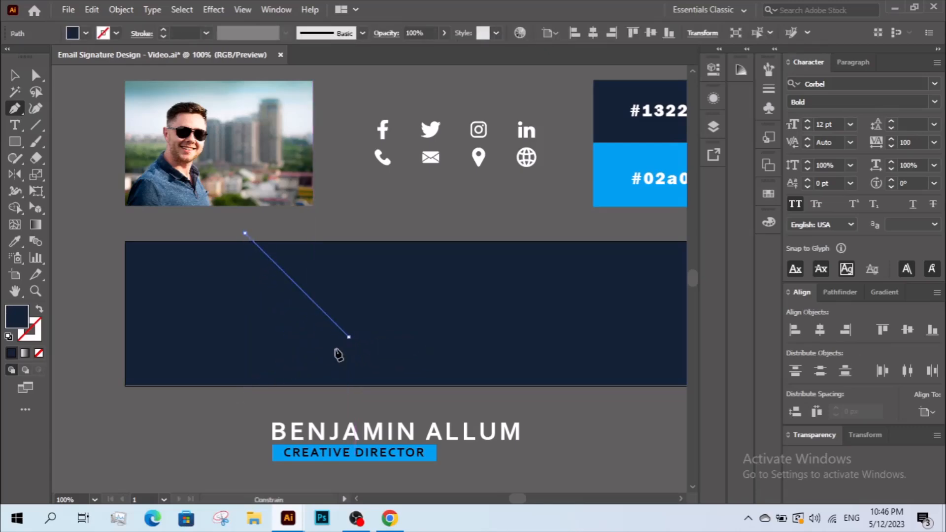
{"action": "left_click", "coordinate": [348, 336]}
{"action": "left_click", "coordinate": [284, 400]}
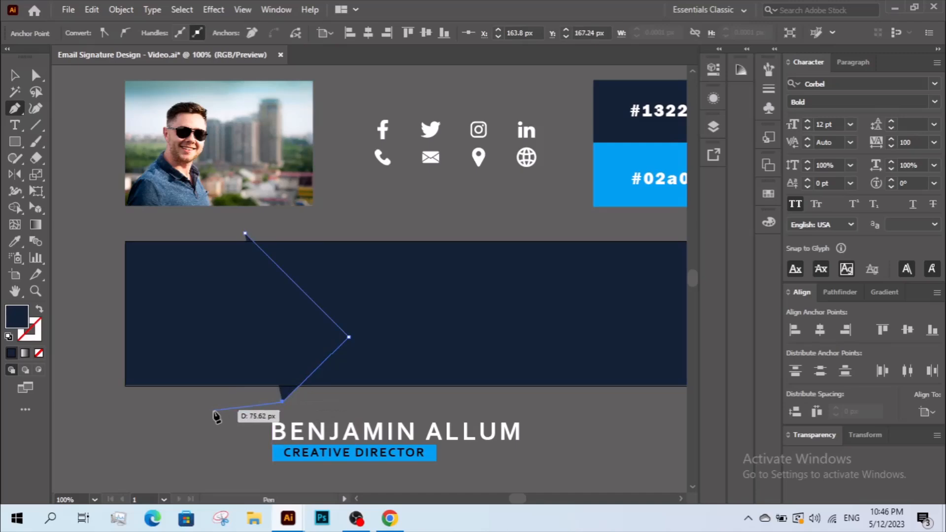
- Round the path's middle corner to a 40 px radius
{"action": "left_click", "coordinate": [36, 75]}
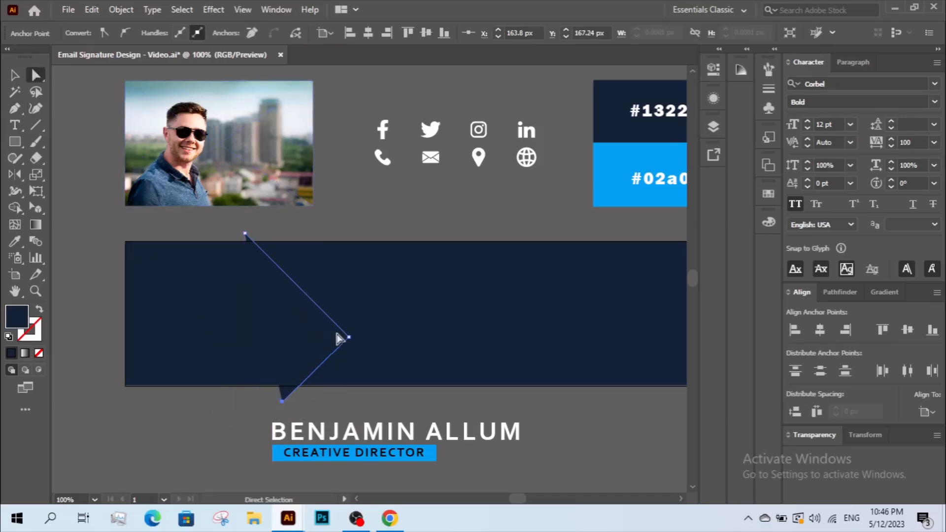
{"action": "left_click", "coordinate": [348, 337]}
{"action": "left_click_drag", "start_coordinate": [341, 337], "coordinate": [313, 339]}
{"action": "double_click", "coordinate": [313, 337]}
{"action": "type", "text": "30"}
{"action": "key", "text": "Tab"}
{"action": "type", "text": "40"}
{"action": "key", "text": "Tab"}
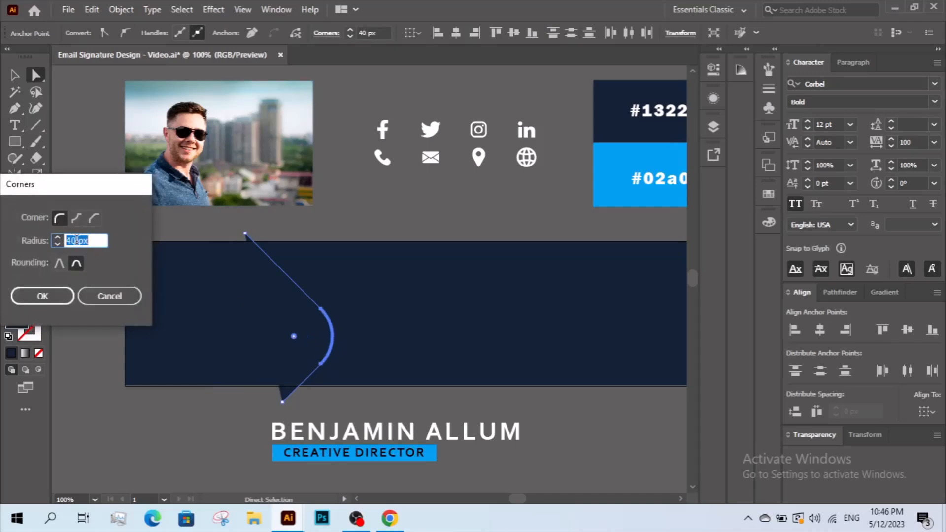
{"action": "left_click", "coordinate": [73, 295]}
- Snap the path's top and bottom anchors onto the banner's top and bottom edges
{"action": "left_click", "coordinate": [15, 75]}
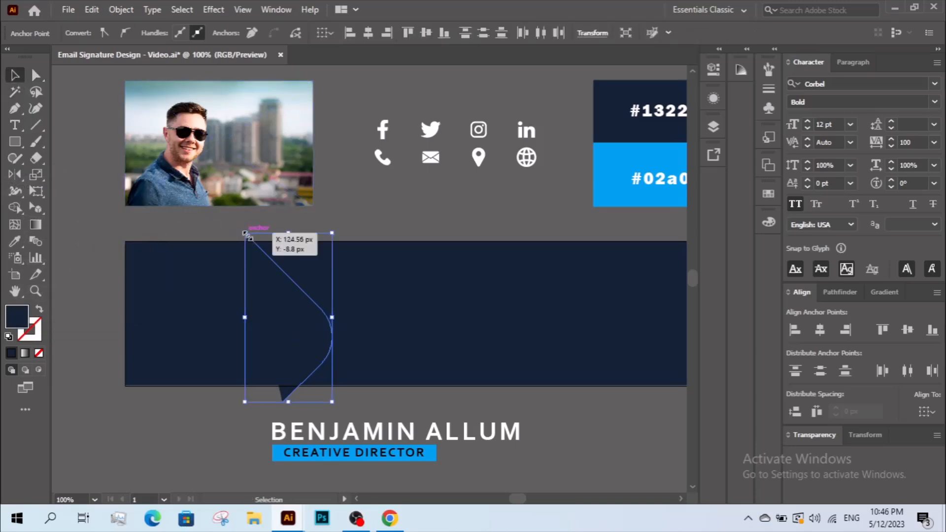
{"action": "key", "text": "a"}
{"action": "left_click_drag", "start_coordinate": [246, 236], "coordinate": [253, 242]}
{"action": "left_click_drag", "start_coordinate": [283, 401], "coordinate": [302, 391]}
{"action": "left_click_drag", "start_coordinate": [298, 386], "coordinate": [299, 386]}
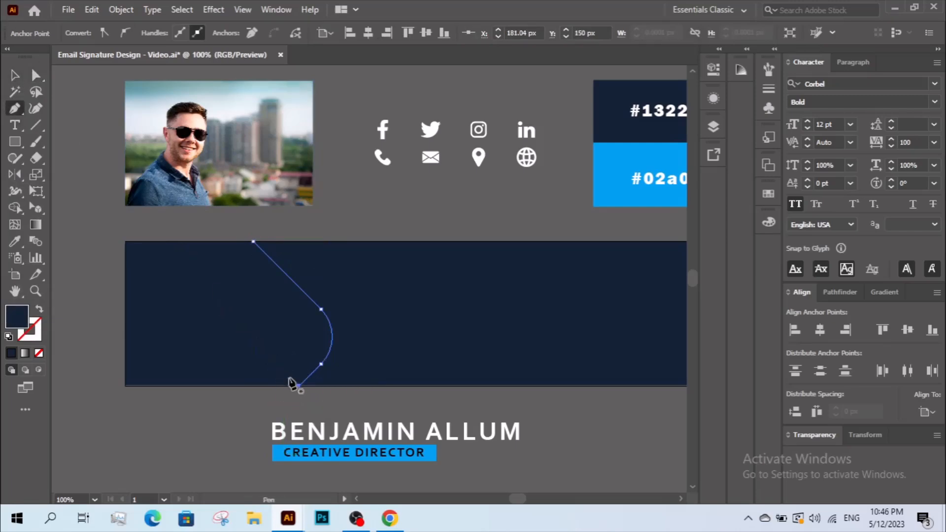
- Close the shape along the banner's left edge and move the photo down over it
{"action": "left_click", "coordinate": [299, 386]}
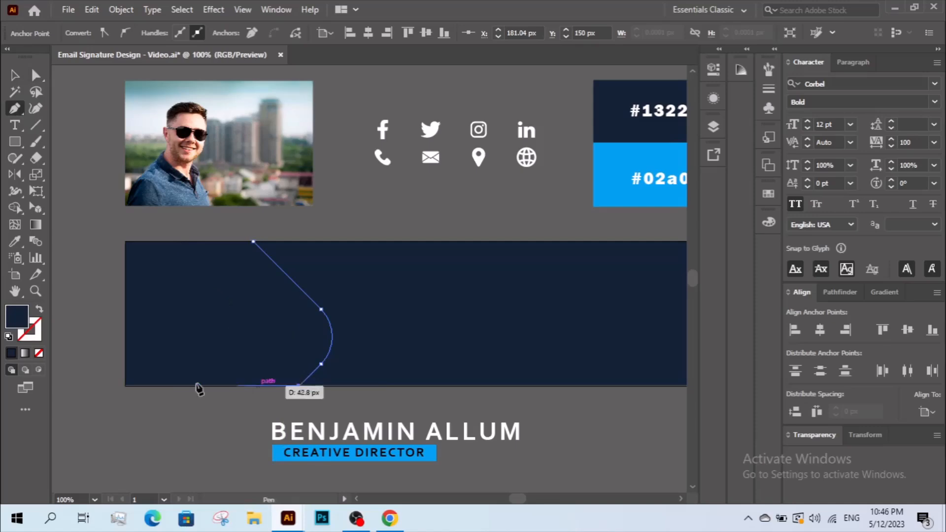
{"action": "left_click", "coordinate": [126, 386]}
{"action": "left_click", "coordinate": [125, 241]}
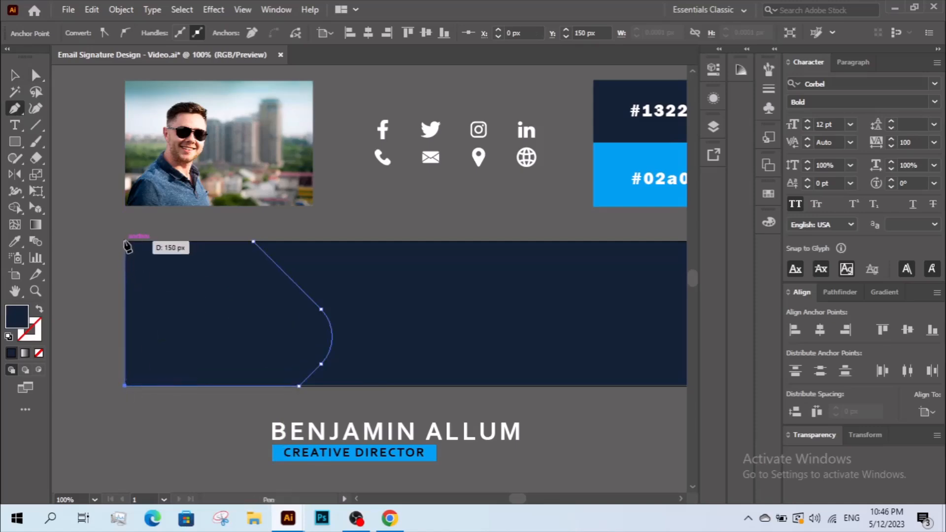
{"action": "left_click", "coordinate": [253, 241]}
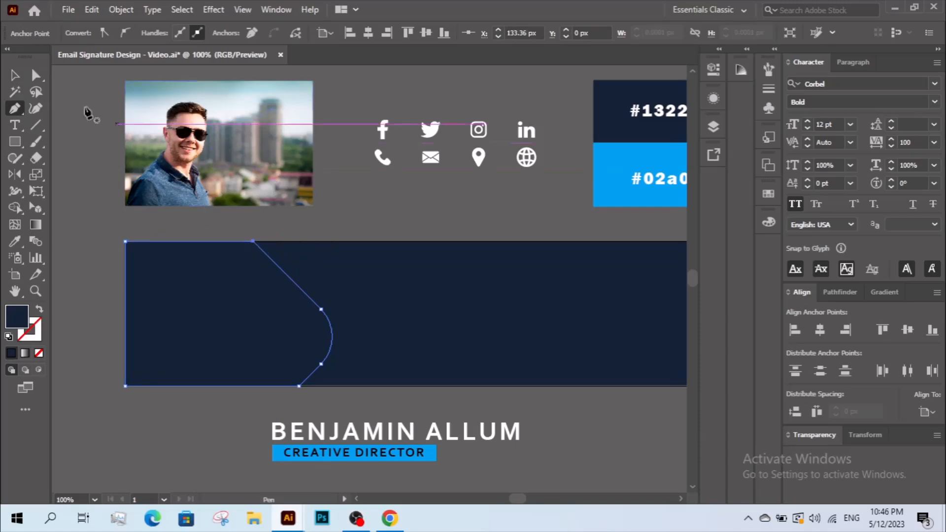
{"action": "left_click", "coordinate": [15, 74]}
{"action": "left_click_drag", "start_coordinate": [217, 143], "coordinate": [225, 314]}
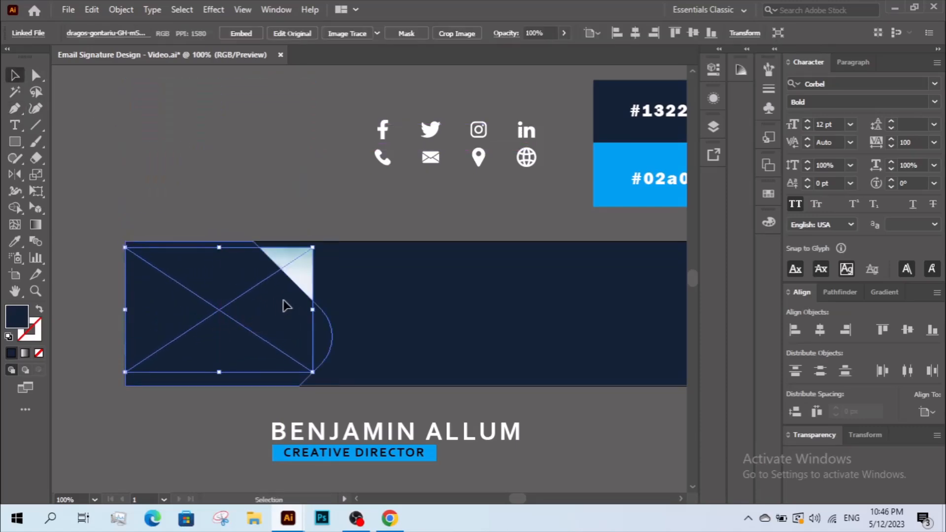
- Bring the curved shape in front of the photo and clip the photo inside it
{"action": "right_click", "coordinate": [286, 305]}
{"action": "mouse_move", "coordinate": [326, 433]}
{"action": "left_click", "coordinate": [458, 433]}
{"action": "left_click", "coordinate": [300, 267], "text": "shift"}
{"action": "right_click", "coordinate": [300, 267]}
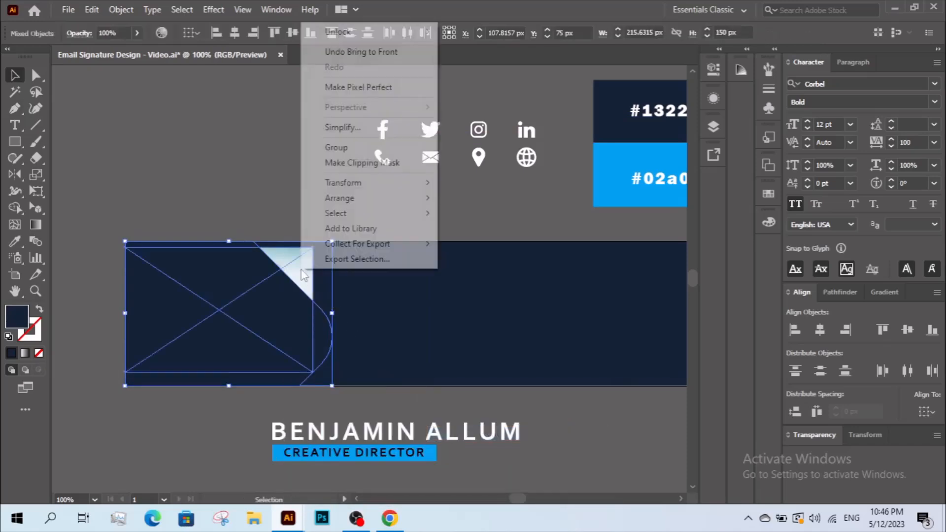
{"action": "left_click", "coordinate": [367, 164]}
{"action": "left_click", "coordinate": [276, 217]}
- Isolate the clipped photo, enlarge it, and shift it about 40 px right
{"action": "left_click", "coordinate": [189, 270]}
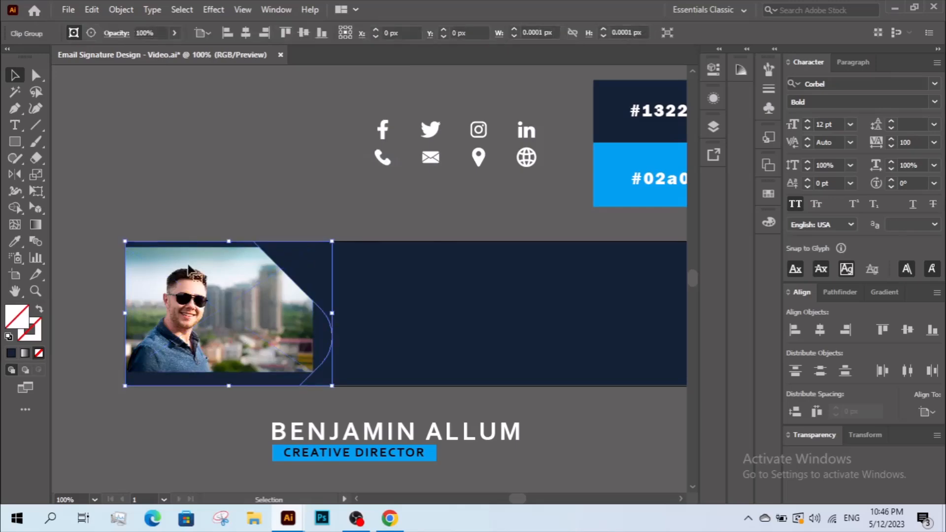
{"action": "right_click", "coordinate": [208, 305]}
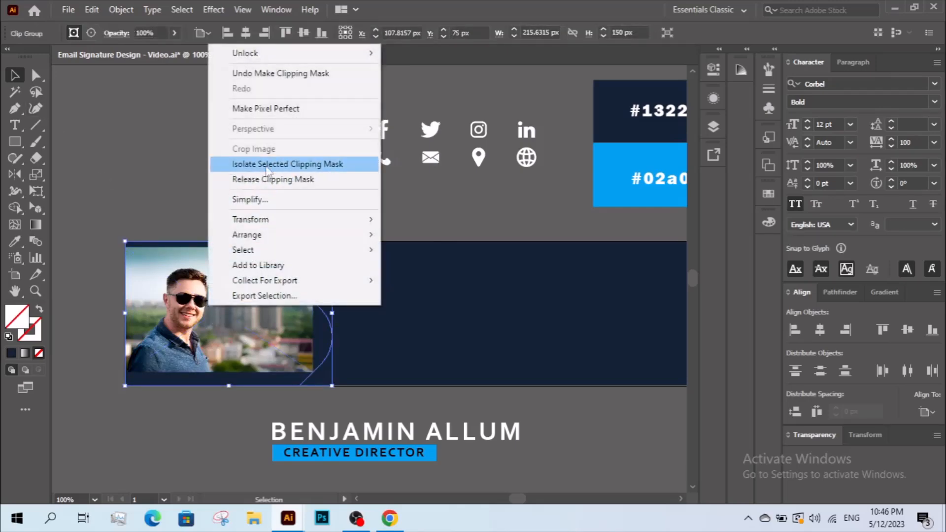
{"action": "left_click", "coordinate": [268, 165]}
{"action": "left_click_drag", "start_coordinate": [313, 309], "coordinate": [355, 311]}
{"action": "mouse_move", "coordinate": [223, 315]}
{"action": "left_mouse_down"}
{"action": "mouse_move", "coordinate": [241, 317]}
{"action": "mouse_move", "coordinate": [228, 316]}
{"action": "left_mouse_up"}
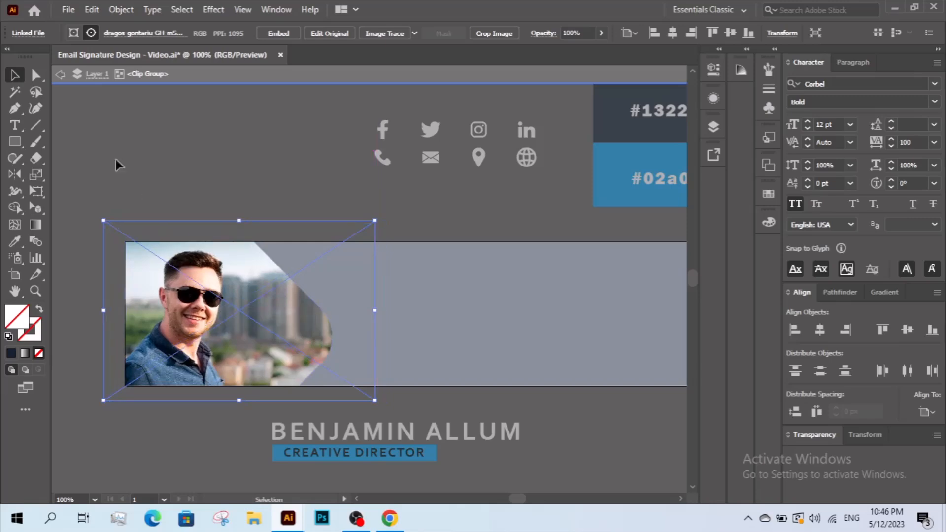
- Move the clipping outline's corner anchor about 21 px left
{"action": "left_click", "coordinate": [34, 77]}
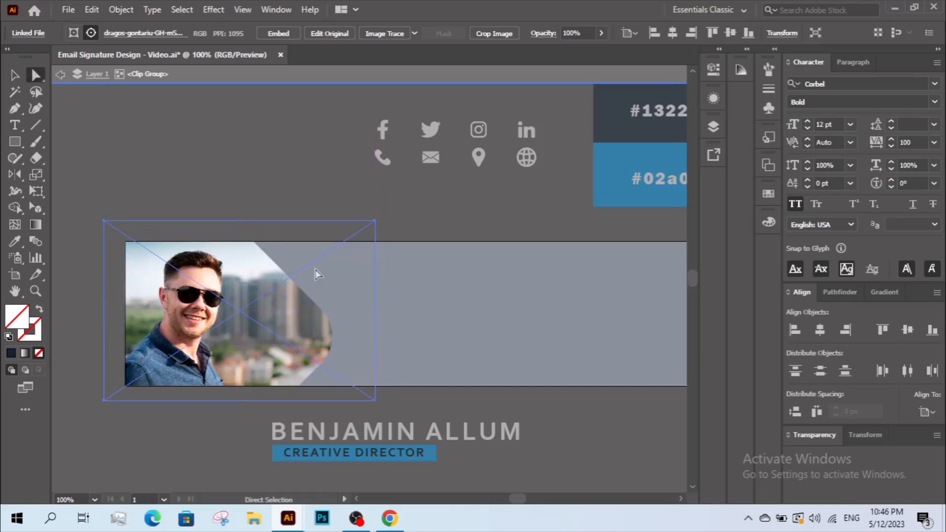
{"action": "left_click", "coordinate": [253, 241]}
{"action": "left_click", "coordinate": [321, 309], "text": "shift"}
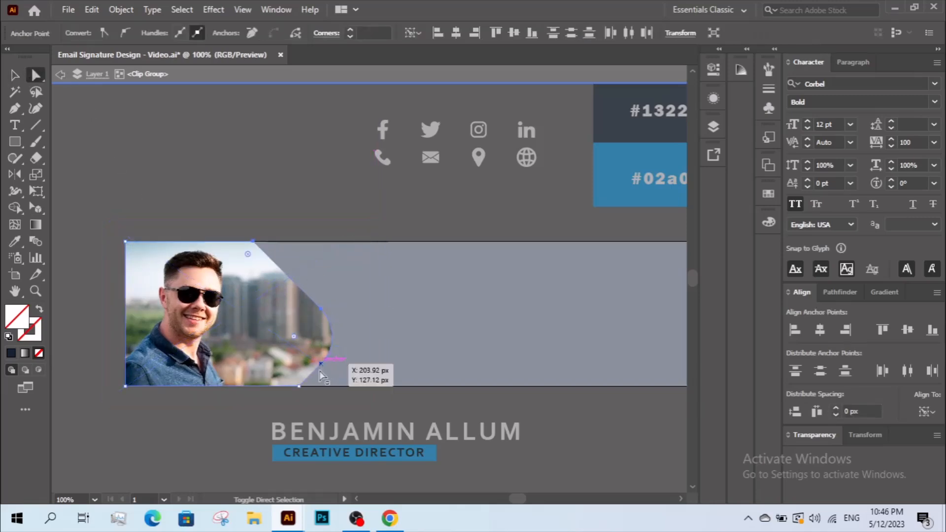
{"action": "left_click_drag", "start_coordinate": [302, 386], "coordinate": [273, 383]}
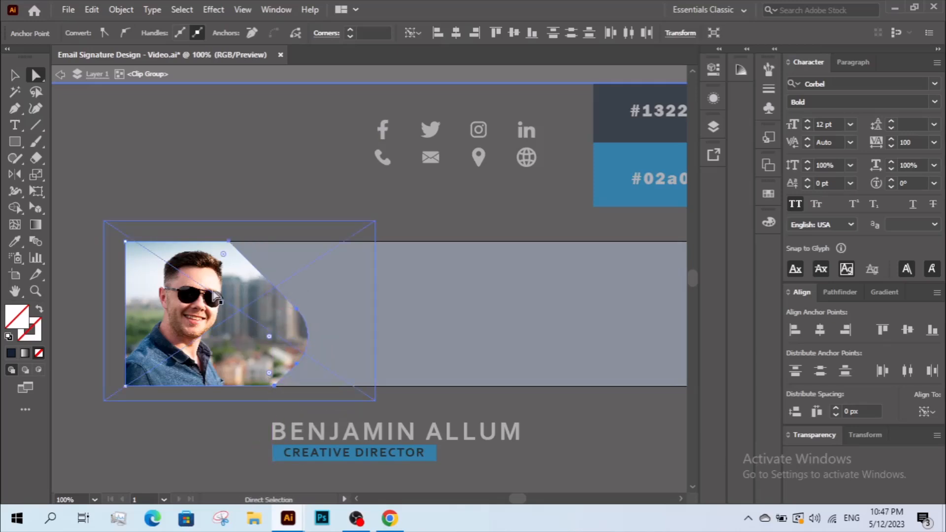
- Copy the whole clipping outline and exit isolation mode
{"action": "left_click", "coordinate": [13, 75]}
{"action": "left_click", "coordinate": [259, 274]}
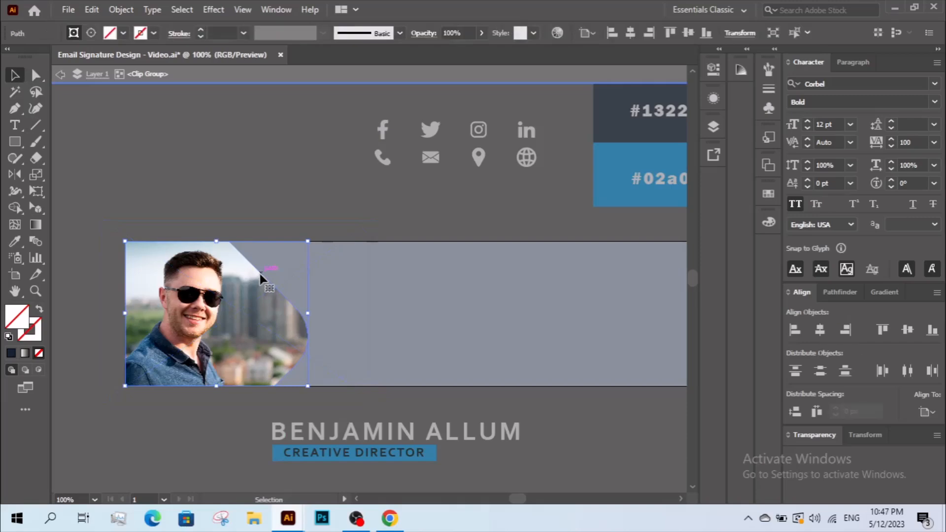
{"action": "left_click", "coordinate": [93, 9]}
{"action": "left_click", "coordinate": [103, 74]}
{"action": "left_click", "coordinate": [101, 10]}
{"action": "left_click", "coordinate": [338, 217]}
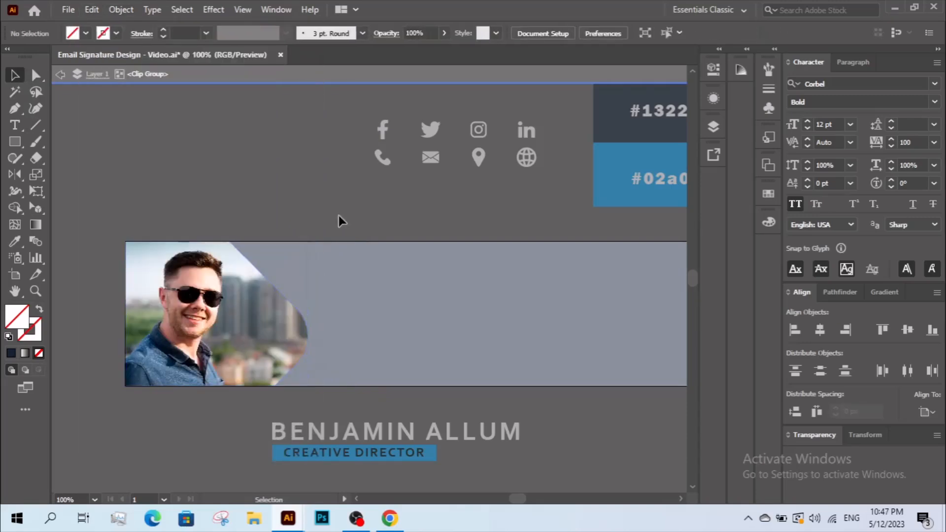
{"action": "double_click", "coordinate": [338, 214]}
- Paste the outline copy in place and give it a 20 pt #02a0f2 stroke
{"action": "left_click", "coordinate": [92, 9]}
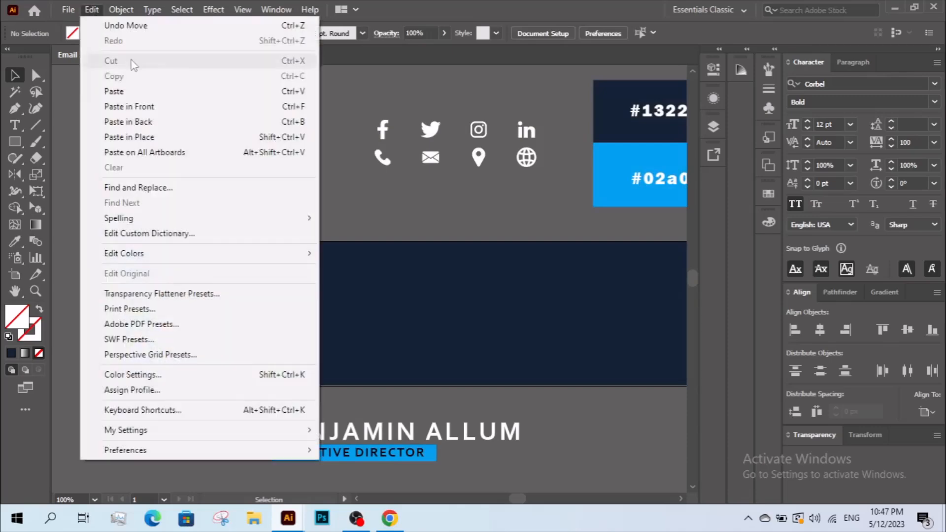
{"action": "left_click", "coordinate": [185, 141]}
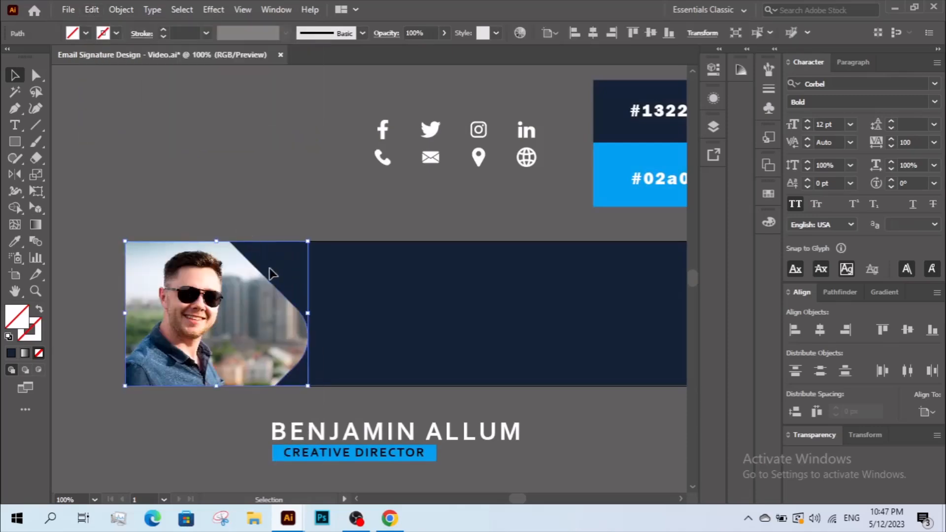
{"action": "left_click", "coordinate": [16, 240]}
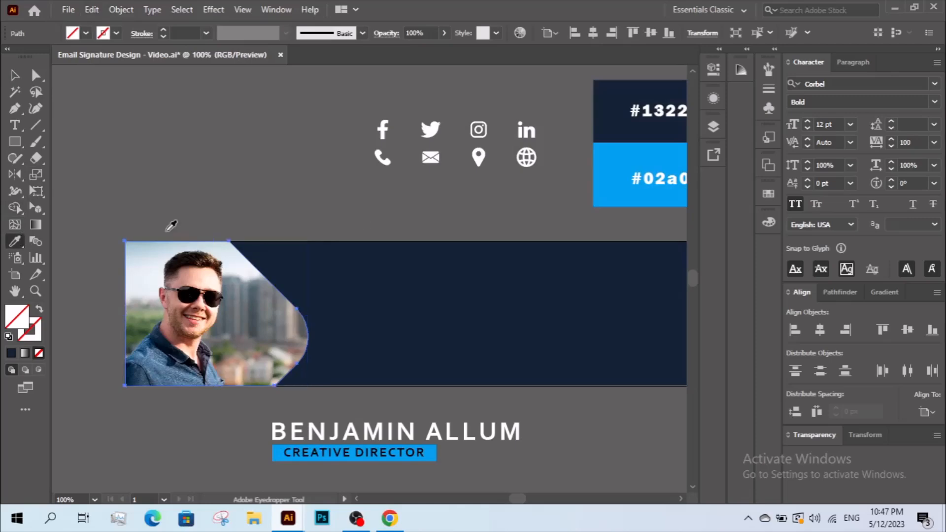
{"action": "left_click", "coordinate": [599, 193]}
{"action": "left_click", "coordinate": [18, 75]}
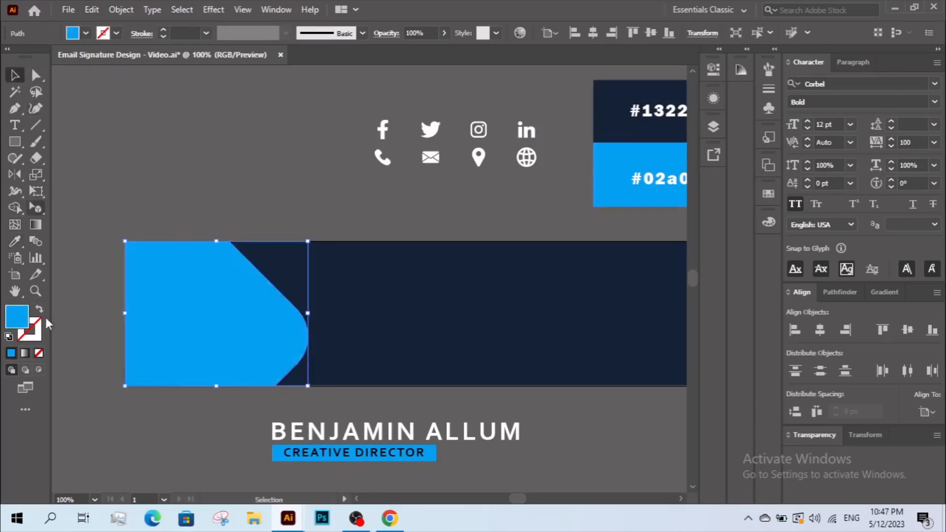
{"action": "left_click", "coordinate": [39, 309]}
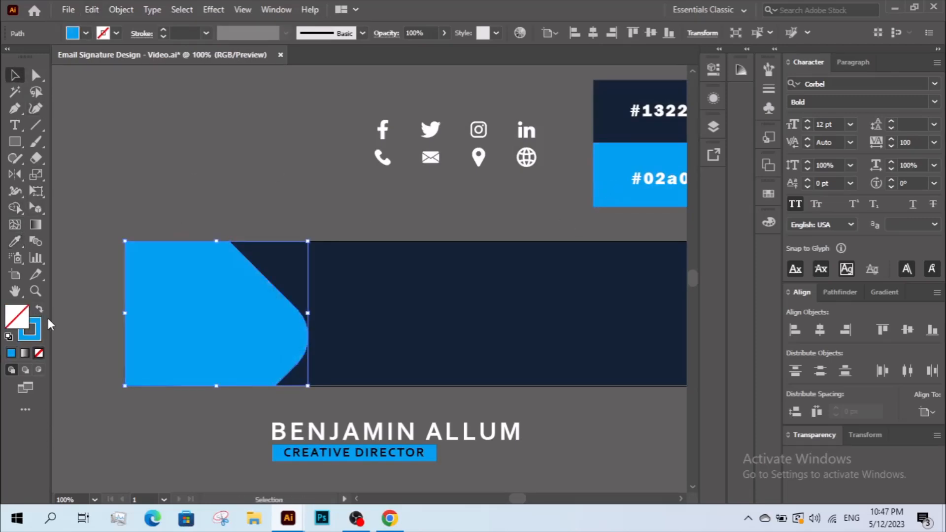
{"action": "left_click", "coordinate": [163, 29]}
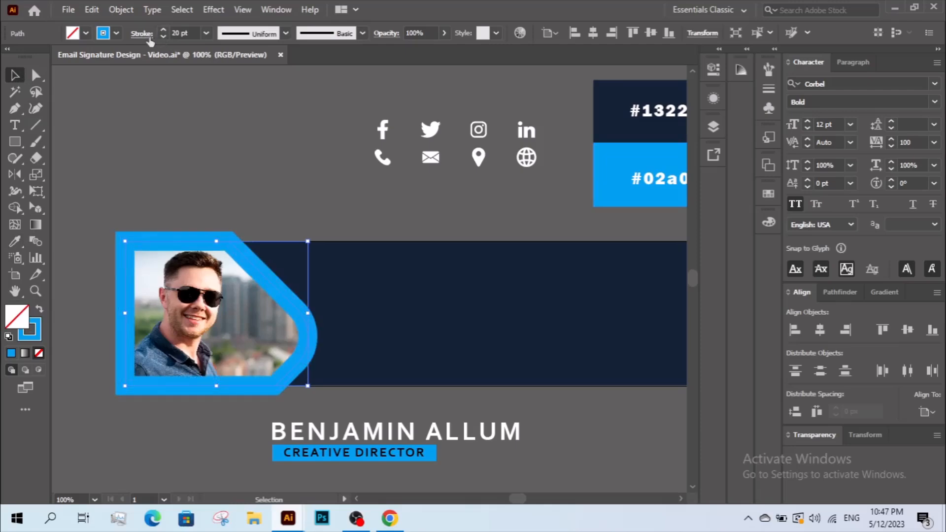
- Bring the clipped photo to the front, above the blue frame
{"action": "left_click", "coordinate": [207, 298]}
{"action": "right_click", "coordinate": [207, 299]}
{"action": "mouse_move", "coordinate": [367, 231]}
{"action": "left_click", "coordinate": [424, 226]}
- Draw a closed triangle from the blue frame's edge up above the banner, filled #02a0f2
{"action": "left_click", "coordinate": [296, 230]}
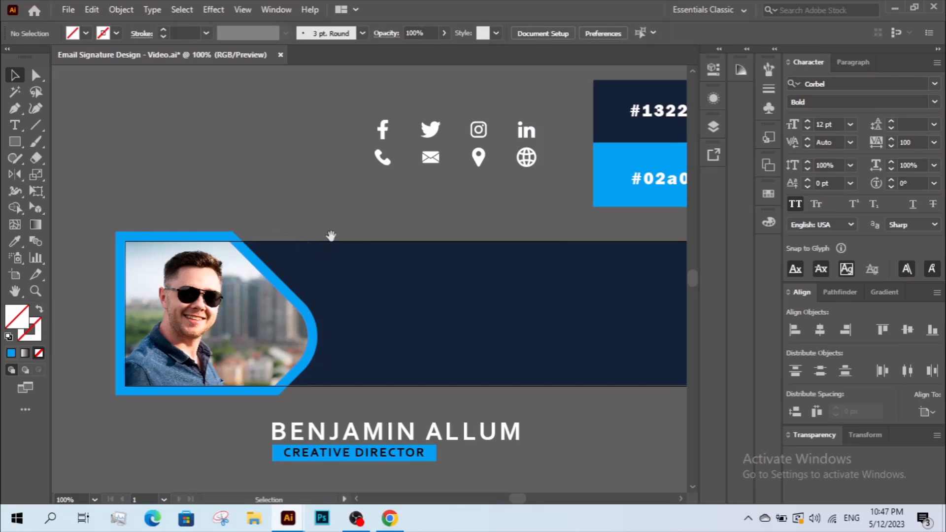
{"action": "left_click_drag", "start_coordinate": [328, 236], "coordinate": [248, 221]}
{"action": "key", "text": "z"}
{"action": "left_click", "coordinate": [259, 213], "text": "alt"}
{"action": "left_click_drag", "start_coordinate": [302, 244], "coordinate": [276, 213]}
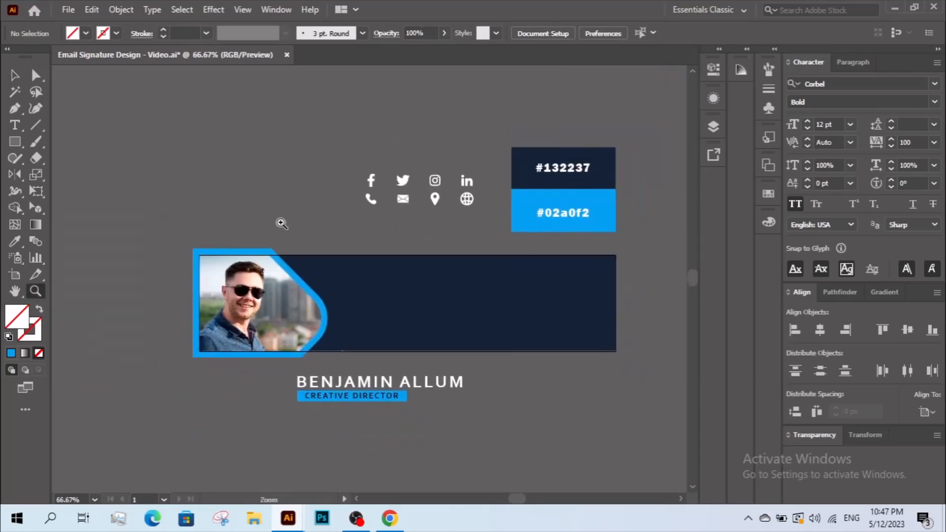
{"action": "left_click_drag", "start_coordinate": [183, 238], "coordinate": [378, 369]}
{"action": "left_click_drag", "start_coordinate": [305, 363], "coordinate": [217, 362]}
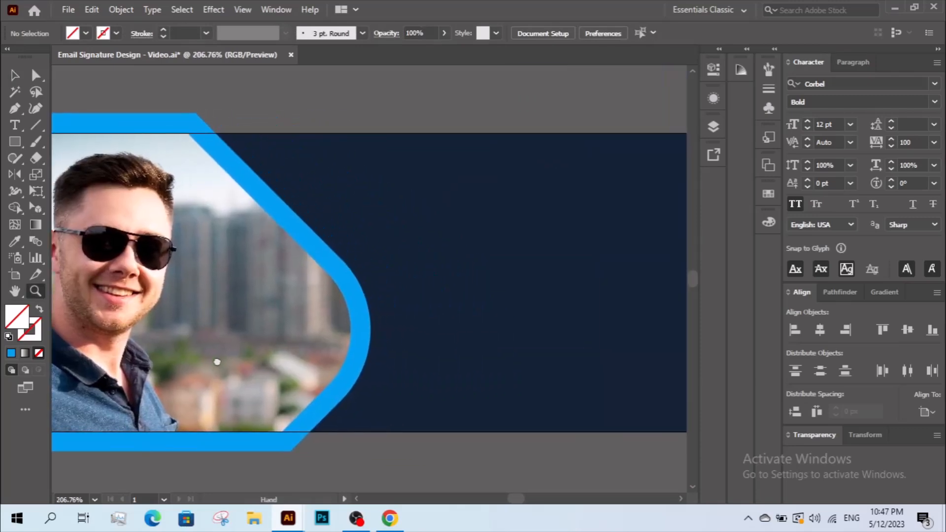
{"action": "left_click", "coordinate": [15, 109]}
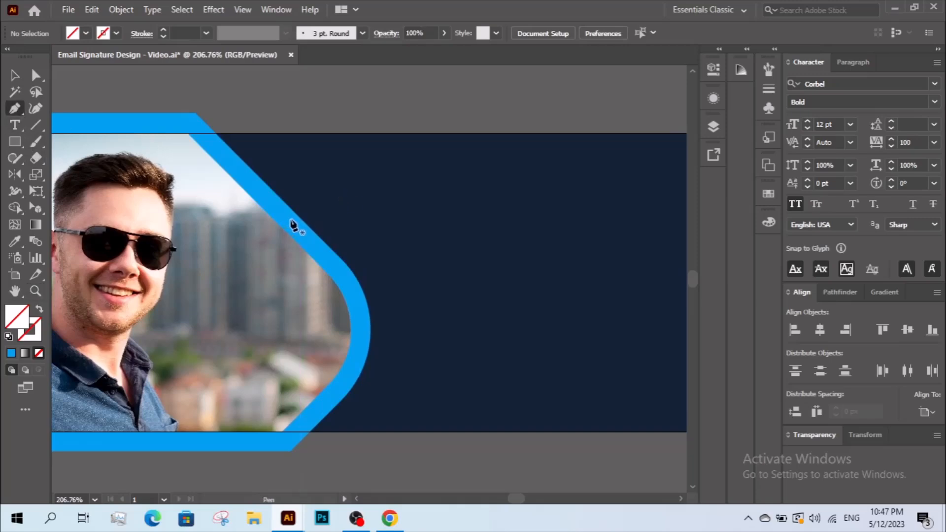
{"action": "left_click", "coordinate": [291, 218]}
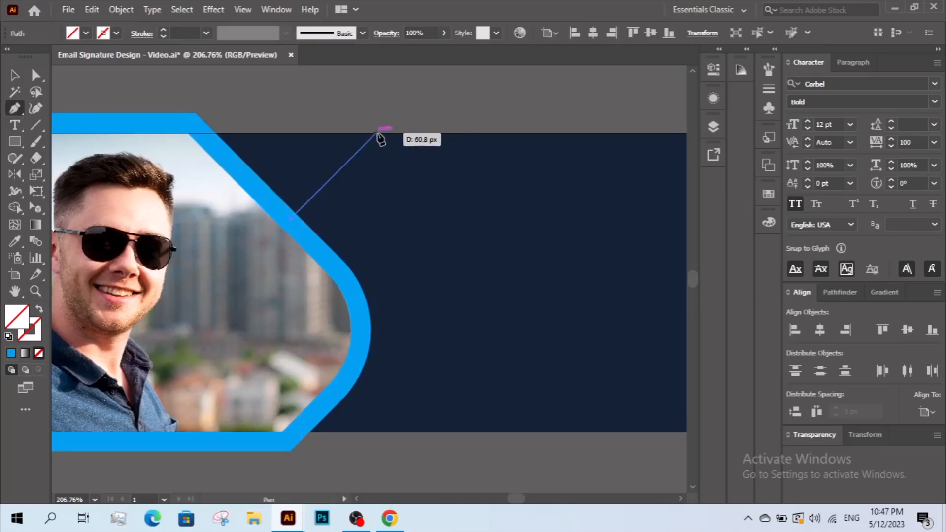
{"action": "left_click", "coordinate": [399, 110]}
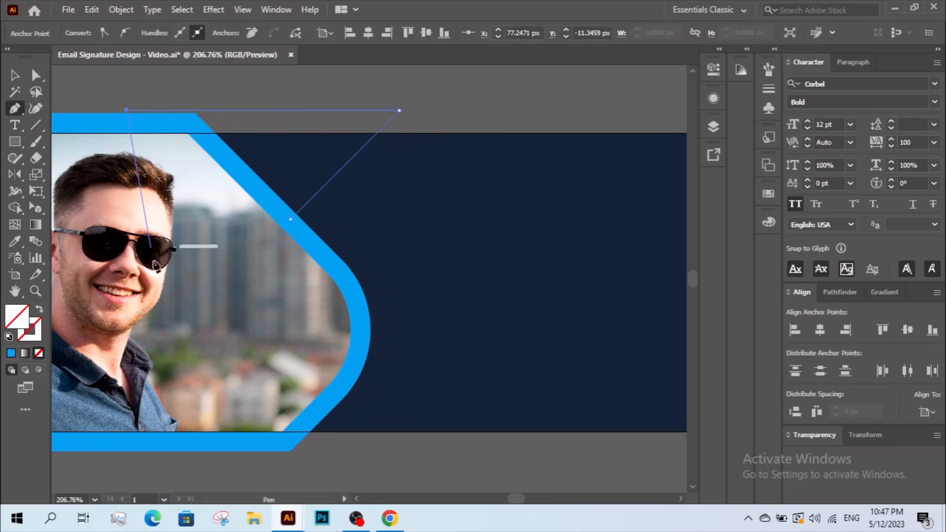
{"action": "left_click", "coordinate": [291, 218]}
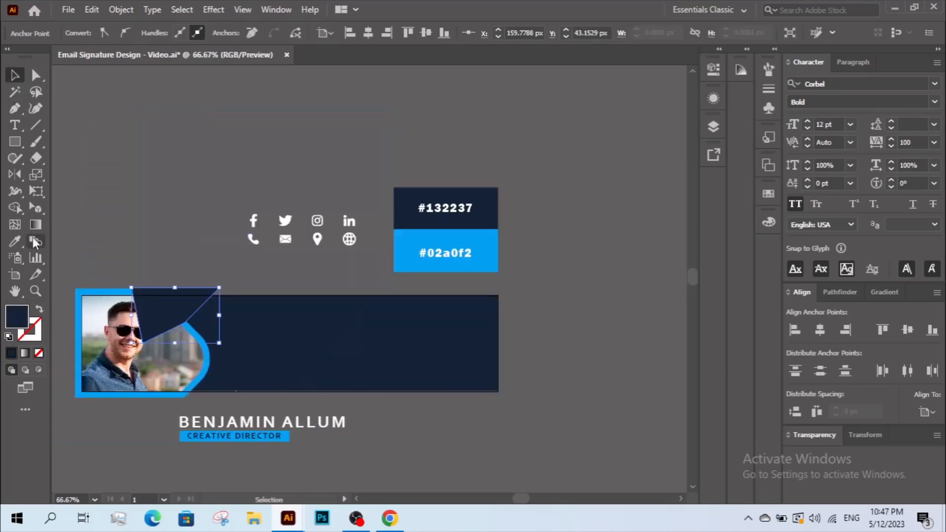
{"action": "key", "text": "i"}
{"action": "left_click", "coordinate": [408, 240]}
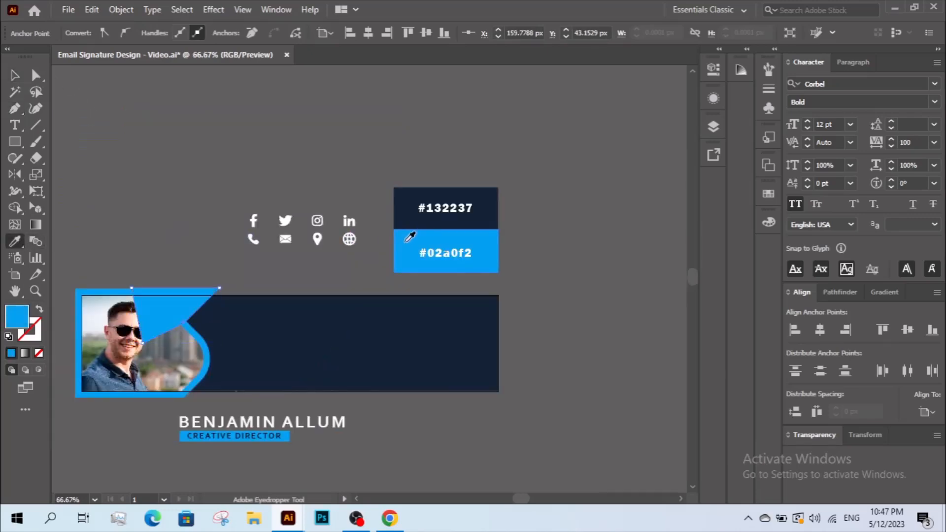
- Set the triangle's blend mode to Screen with 20% opacity
{"action": "key", "text": "v"}
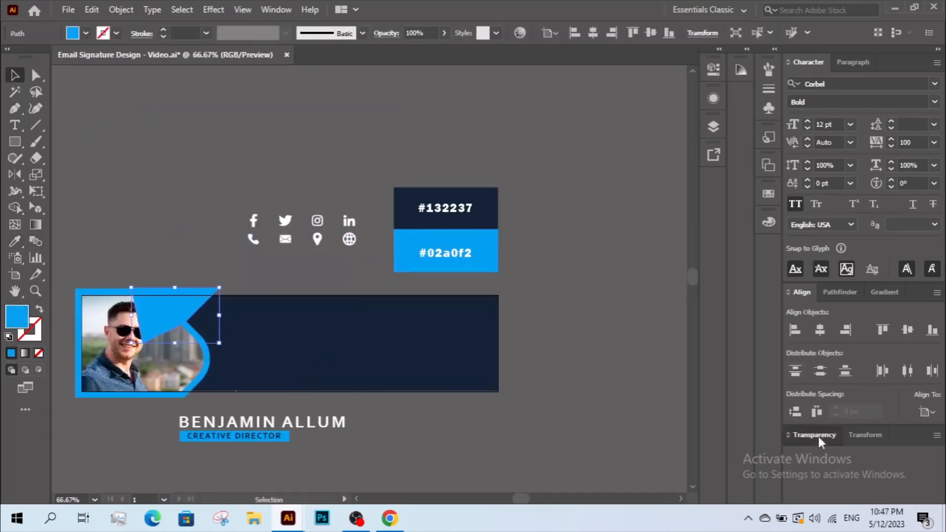
{"action": "left_click", "coordinate": [808, 435]}
{"action": "left_click", "coordinate": [818, 336]}
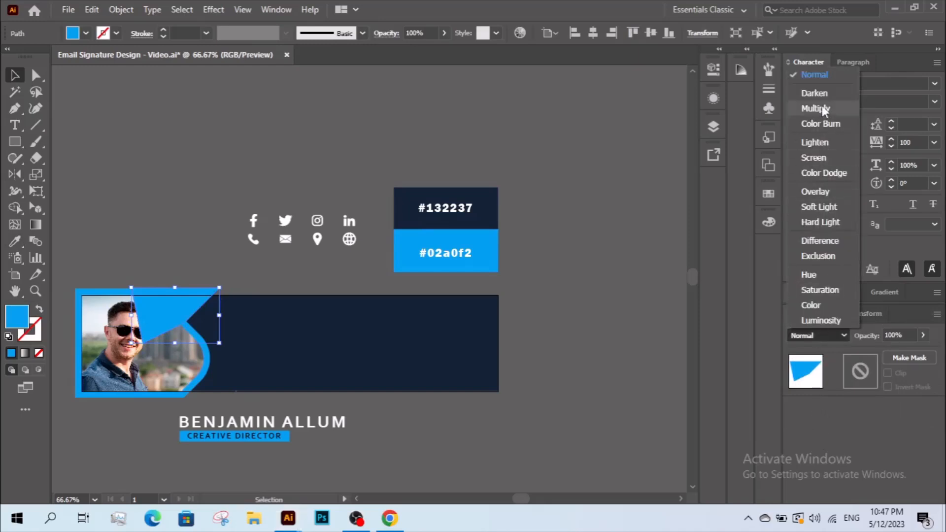
{"action": "left_click", "coordinate": [820, 156]}
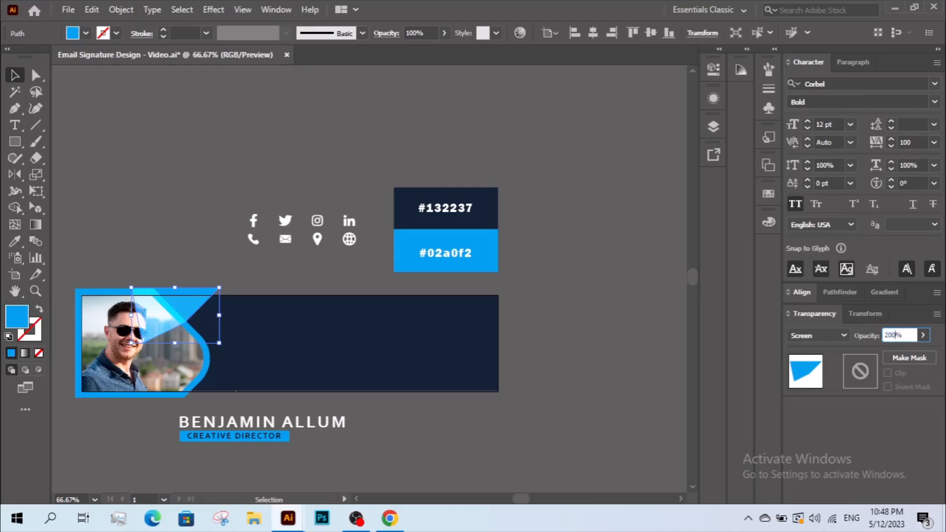
{"action": "key", "text": "Return"}
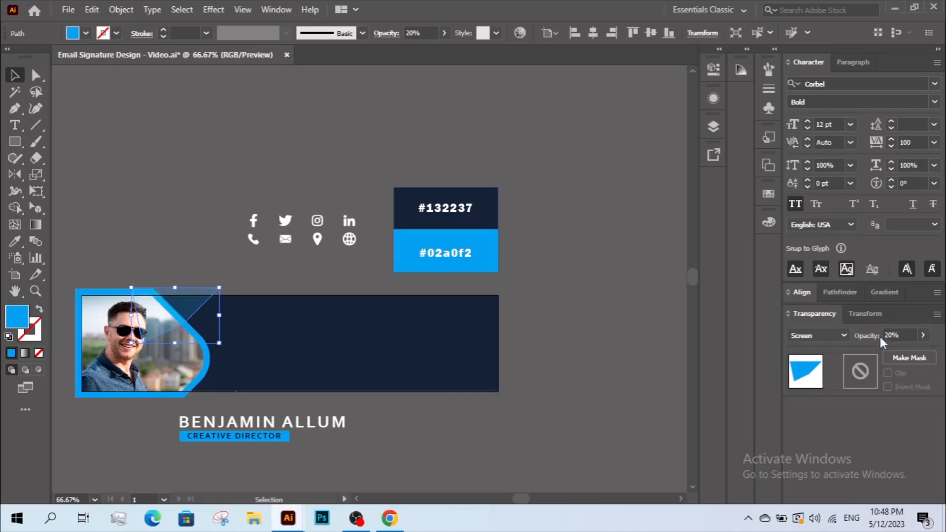
- Bring the photo above the triangle
{"action": "key", "text": "z"}
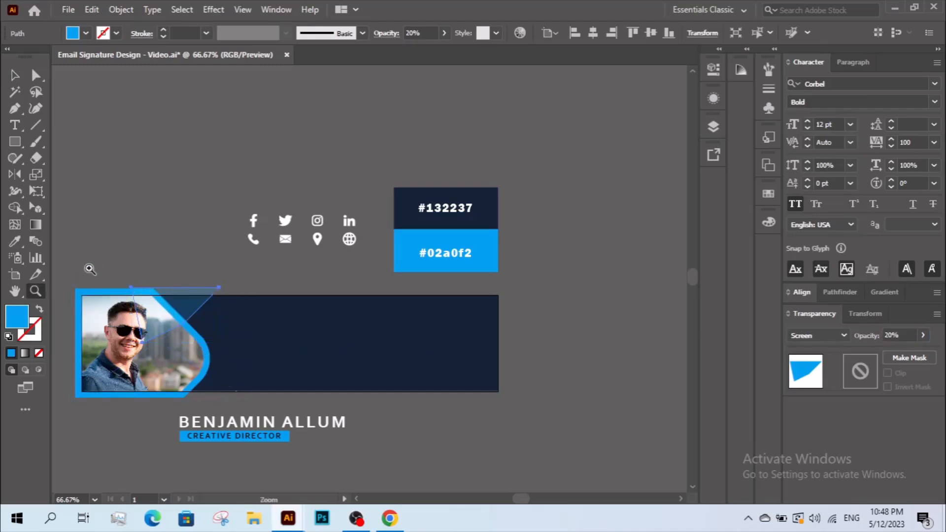
{"action": "left_click_drag", "start_coordinate": [227, 407], "coordinate": [227, 408]}
{"action": "left_click_drag", "start_coordinate": [621, 400], "coordinate": [598, 397]}
{"action": "key", "text": "v"}
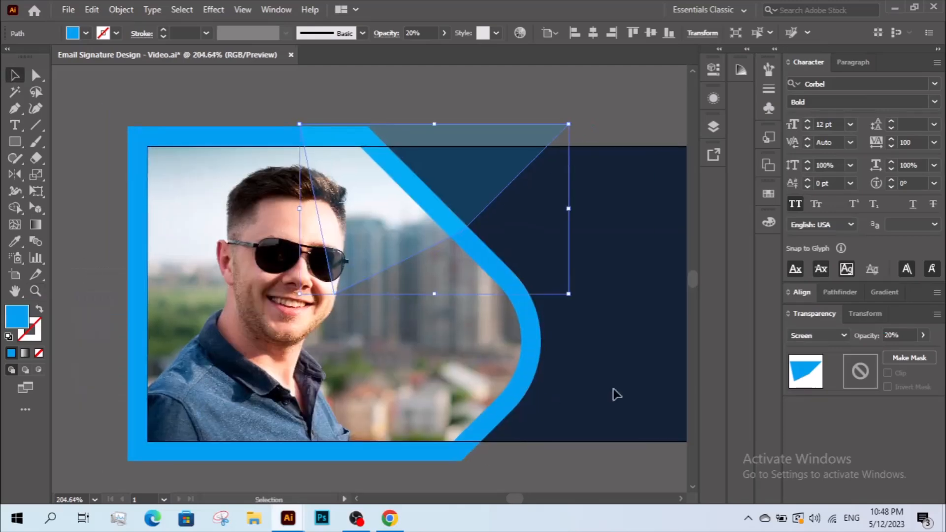
{"action": "left_click", "coordinate": [424, 323]}
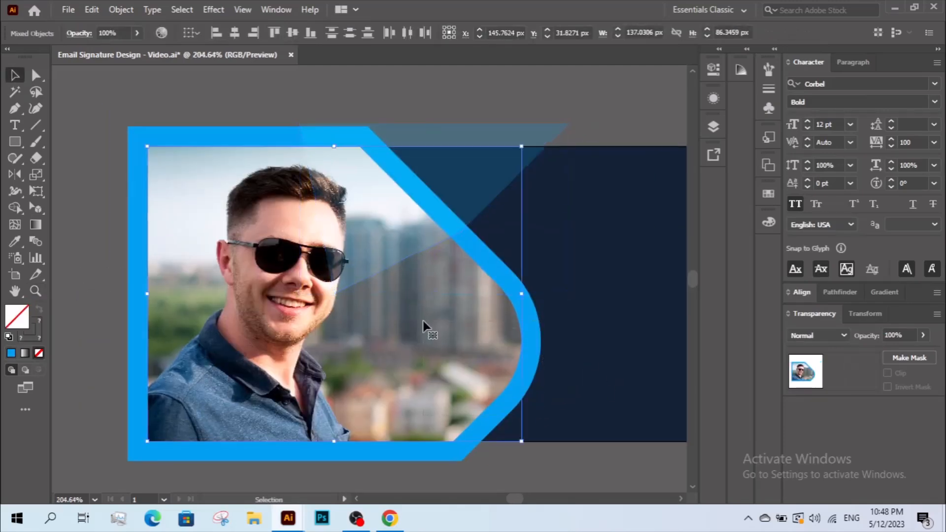
{"action": "right_click", "coordinate": [424, 322]}
{"action": "mouse_move", "coordinate": [503, 247]}
{"action": "left_click", "coordinate": [574, 253]}
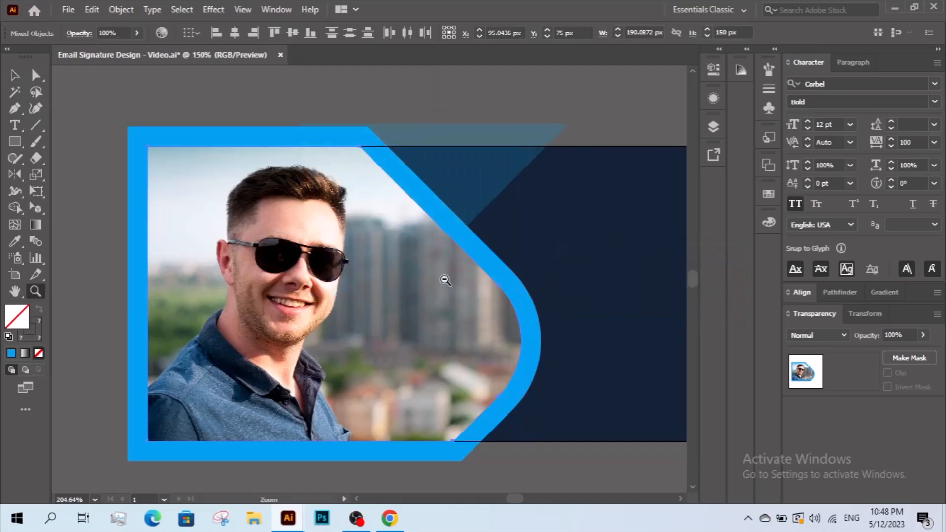
- Group the photo, frame and triangle
{"action": "key", "text": "ctrl+1"}
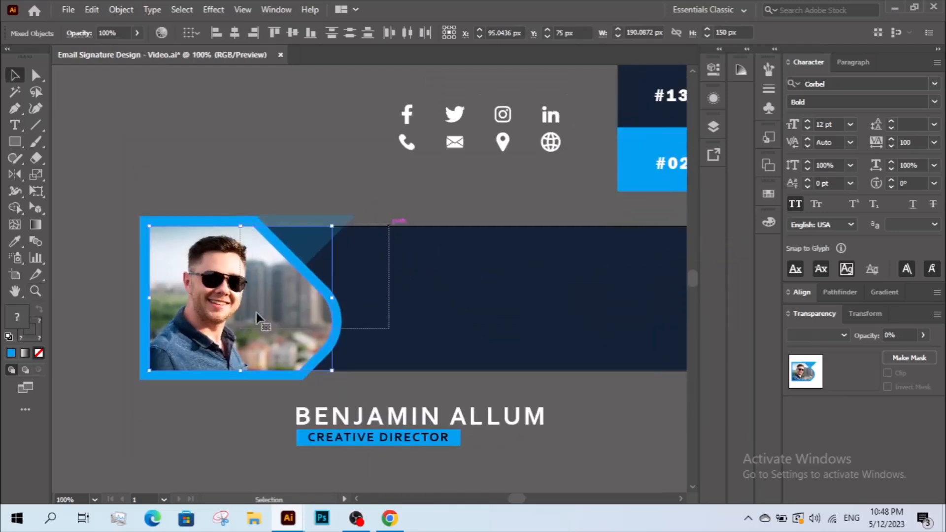
{"action": "right_click", "coordinate": [265, 302]}
{"action": "left_click", "coordinate": [301, 180]}
- Draw a 150 px tall rectangle from the frame's top-left and clip the photo group to it
{"action": "scroll", "coordinate": [340, 207], "scroll_direction": "down", "scroll_amount": 1}
{"action": "scroll", "coordinate": [340, 207], "scroll_direction": "right", "scroll_amount": 2}
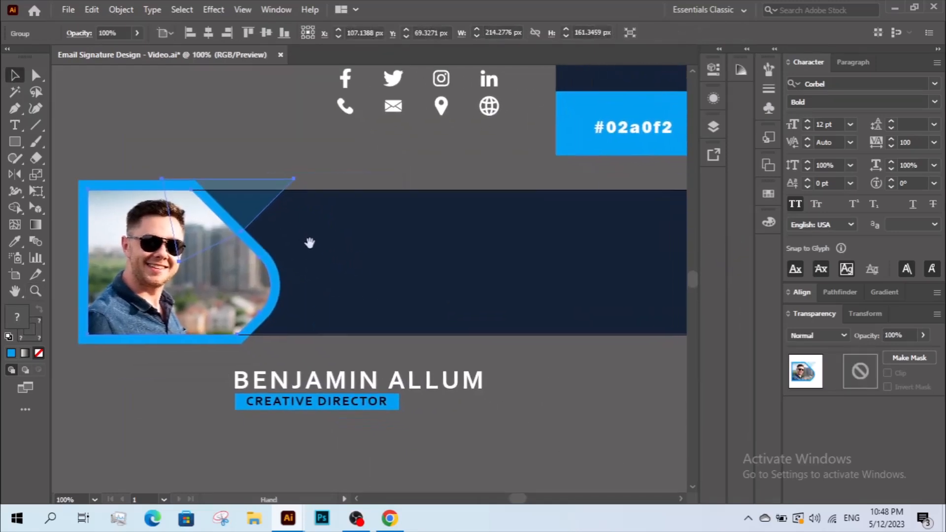
{"action": "left_click", "coordinate": [15, 142]}
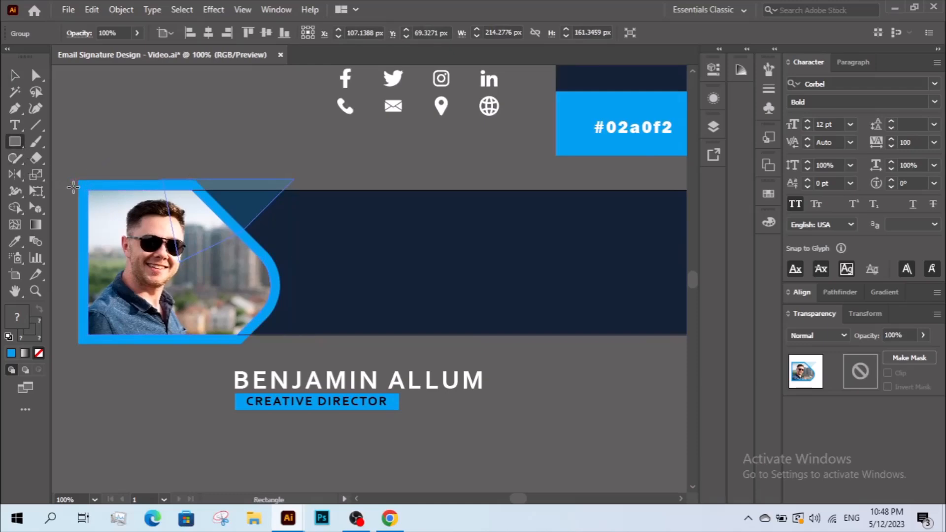
{"action": "left_click_drag", "start_coordinate": [88, 189], "coordinate": [326, 333]}
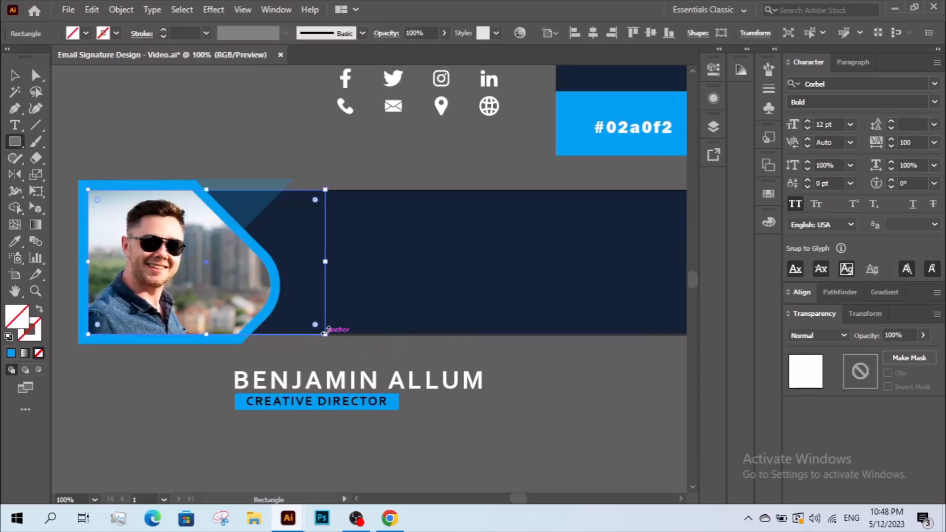
{"action": "key", "text": "v"}
{"action": "left_click_drag", "start_coordinate": [313, 168], "coordinate": [143, 282]}
{"action": "right_click", "coordinate": [170, 233]}
{"action": "left_click", "coordinate": [235, 372]}
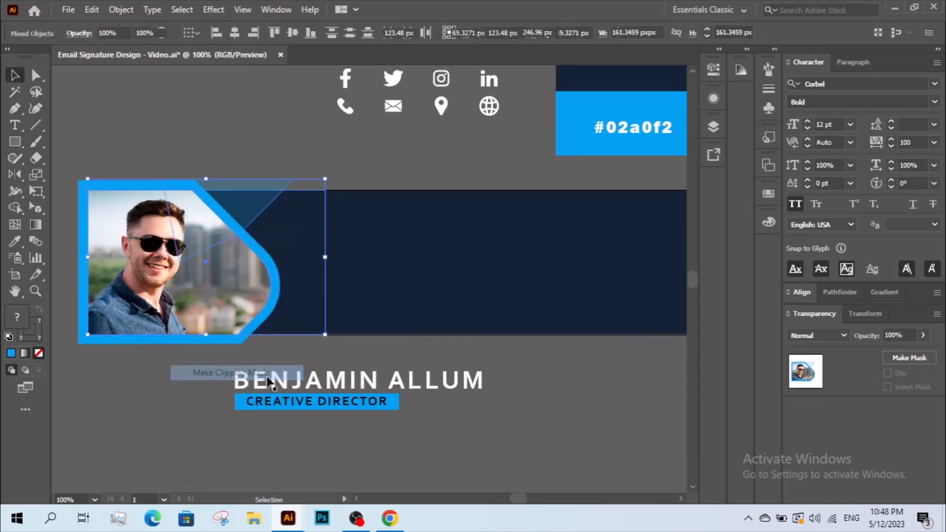
{"action": "left_click", "coordinate": [469, 354]}
{"action": "key", "text": "ctrl+minus"}
- Move the name and job title group onto the navy banner beside the photo
{"action": "left_click_drag", "start_coordinate": [400, 367], "coordinate": [296, 380]}
{"action": "left_click_drag", "start_coordinate": [363, 383], "coordinate": [357, 296]}
{"action": "key", "text": "ctrl+shift+a"}
- Scale the name and title down proportionally and nudge it up slightly
{"action": "key", "text": "z"}
{"action": "left_click_drag", "start_coordinate": [560, 387], "coordinate": [518, 391]}
{"action": "left_click_drag", "start_coordinate": [405, 392], "coordinate": [474, 406]}
{"action": "key", "text": "v"}
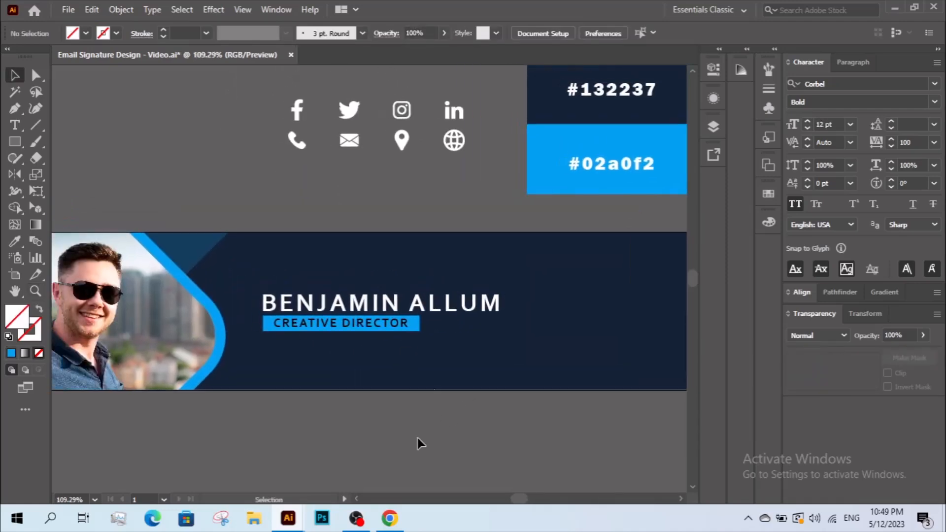
{"action": "left_click_drag", "start_coordinate": [418, 443], "coordinate": [405, 431]}
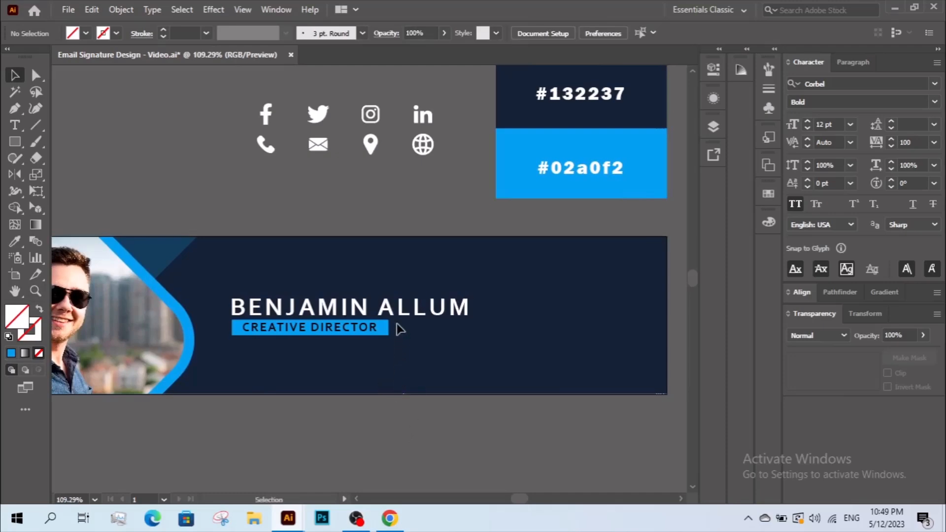
{"action": "left_click", "coordinate": [396, 331]}
{"action": "left_click_drag", "start_coordinate": [471, 315], "coordinate": [425, 314]}
{"action": "left_click_drag", "start_coordinate": [359, 323], "coordinate": [360, 306]}
- Ungroup the social and contact icons and check the four top-row icons are separate
{"action": "left_click", "coordinate": [354, 123]}
{"action": "left_click", "coordinate": [315, 119]}
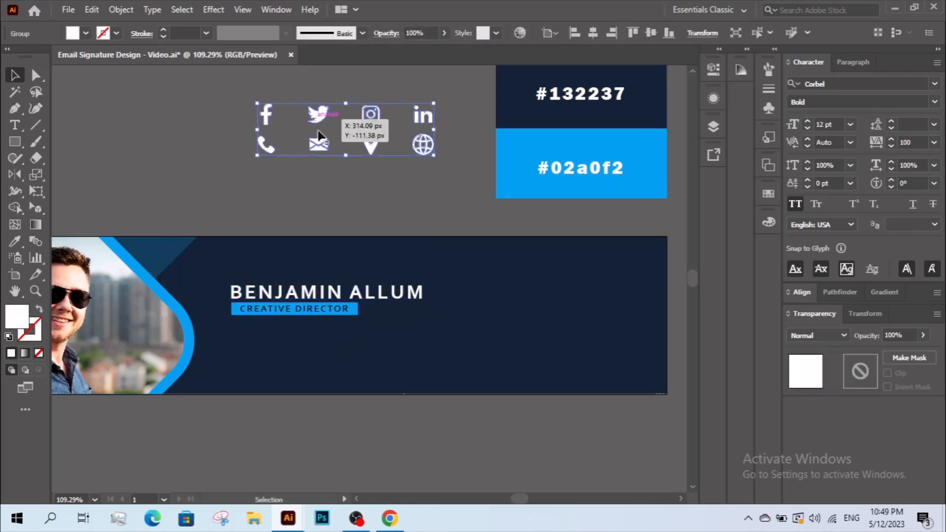
{"action": "right_click", "coordinate": [313, 117]}
{"action": "left_click", "coordinate": [353, 230]}
{"action": "left_click", "coordinate": [285, 114]}
{"action": "left_click_drag", "start_coordinate": [297, 107], "coordinate": [445, 111]}
{"action": "left_click", "coordinate": [388, 178]}
{"action": "left_click", "coordinate": [312, 110]}
{"action": "left_click_drag", "start_coordinate": [241, 95], "coordinate": [457, 121]}
{"action": "left_click", "coordinate": [353, 170]}
- Draw a 42.34 × 42.34 px circle below the icons
{"action": "key", "text": "z"}
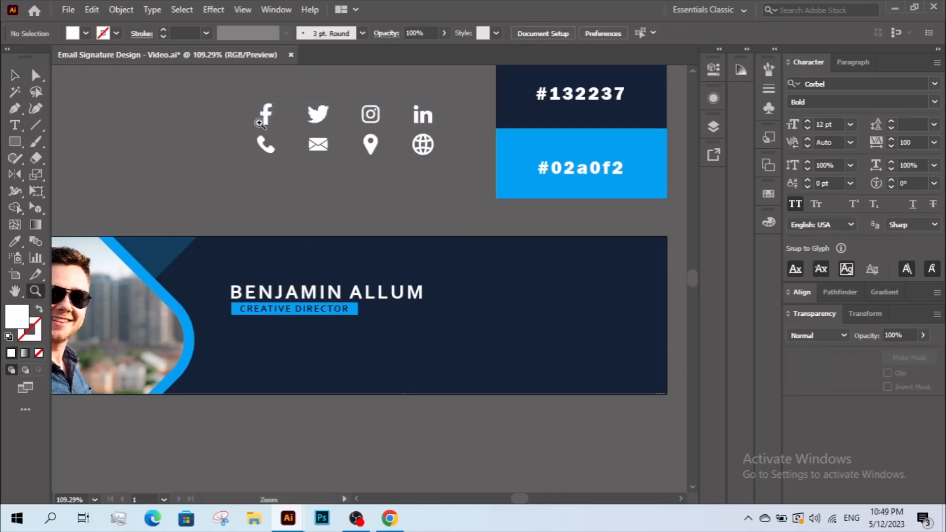
{"action": "left_click_drag", "start_coordinate": [472, 225], "coordinate": [476, 222]}
{"action": "left_click_drag", "start_coordinate": [325, 214], "coordinate": [391, 173]}
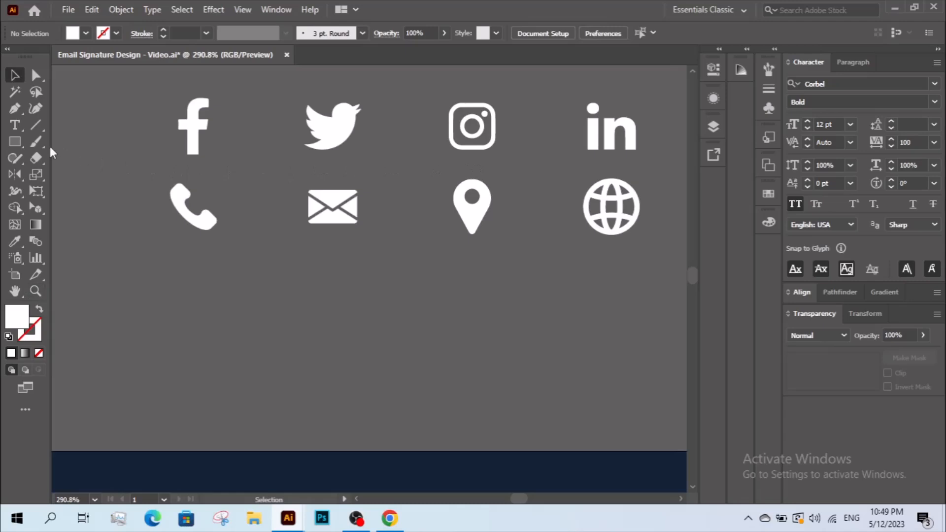
{"action": "left_click_drag", "start_coordinate": [13, 142], "coordinate": [63, 173]}
{"action": "left_click_drag", "start_coordinate": [186, 293], "coordinate": [255, 379]}
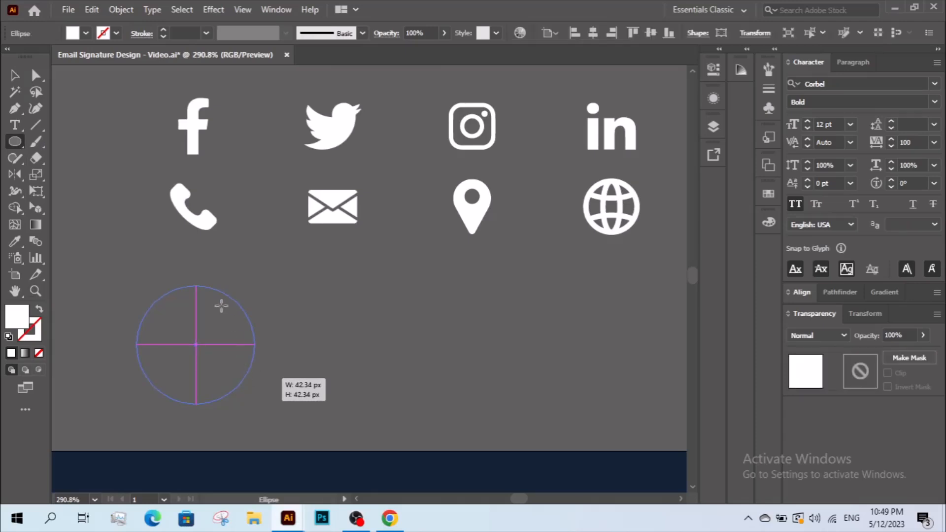
- Eyedrop the translucent 20% Screen blue style onto the new circle
{"action": "left_click", "coordinate": [15, 76]}
{"action": "left_click", "coordinate": [14, 242]}
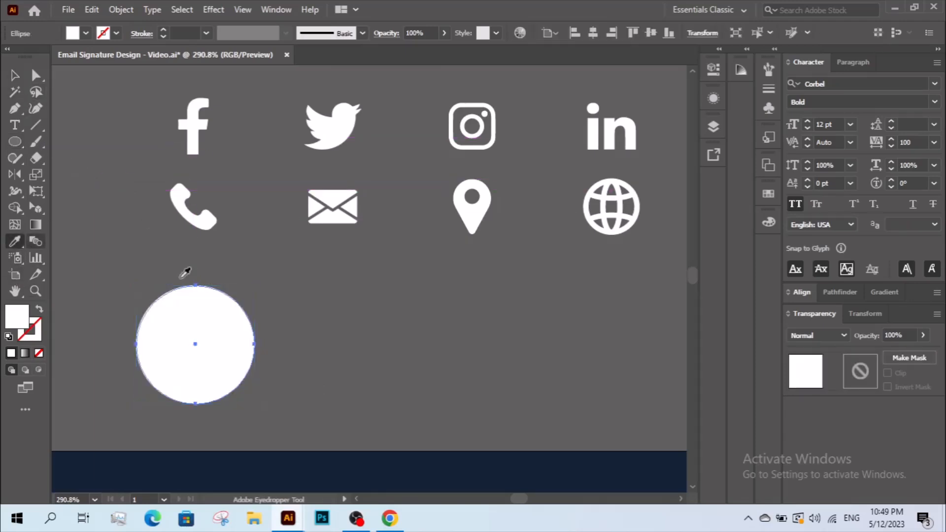
{"action": "left_click_drag", "start_coordinate": [488, 354], "coordinate": [294, 347]}
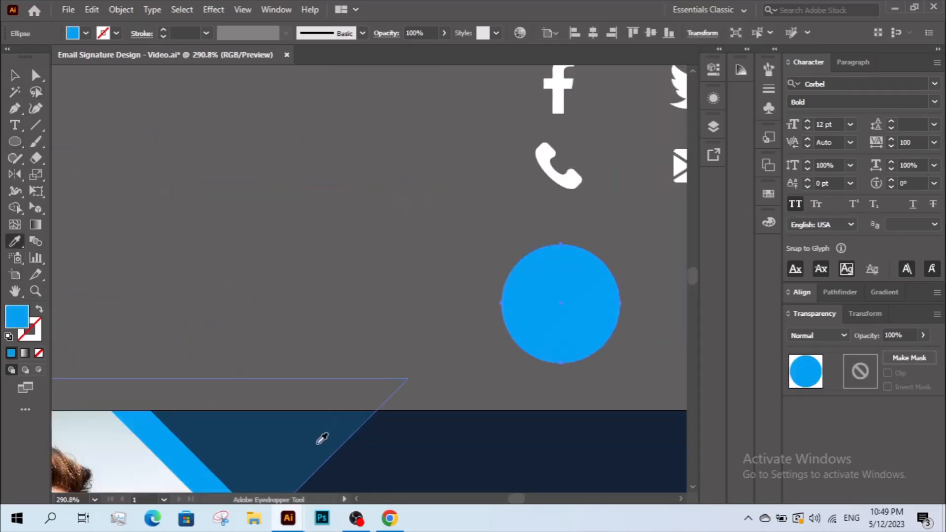
{"action": "left_click", "coordinate": [319, 443]}
{"action": "left_click_drag", "start_coordinate": [400, 364], "coordinate": [270, 395]}
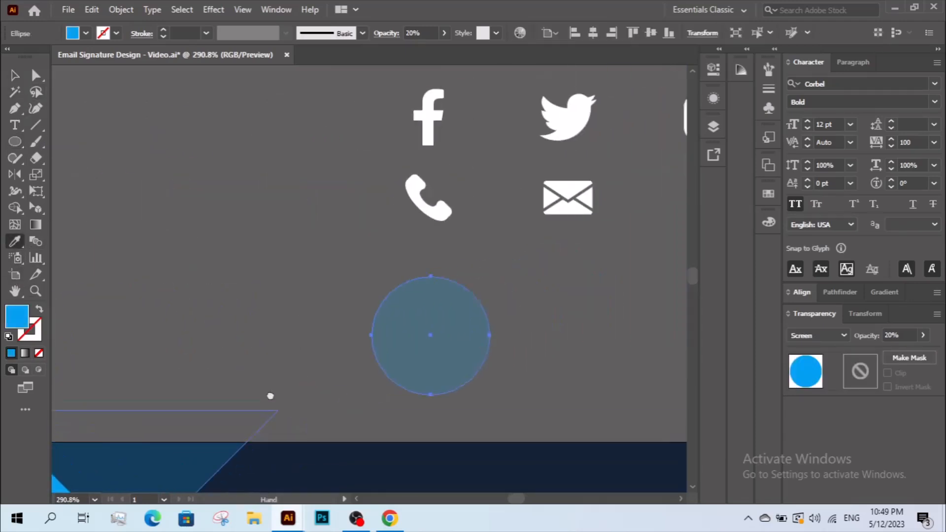
{"action": "left_click", "coordinate": [482, 375]}
- Move the Facebook icon onto the circle and centre it horizontally and vertically
{"action": "left_click_drag", "start_coordinate": [392, 161], "coordinate": [392, 371]}
{"action": "left_click_drag", "start_coordinate": [471, 305], "coordinate": [424, 377]}
{"action": "left_click", "coordinate": [802, 292]}
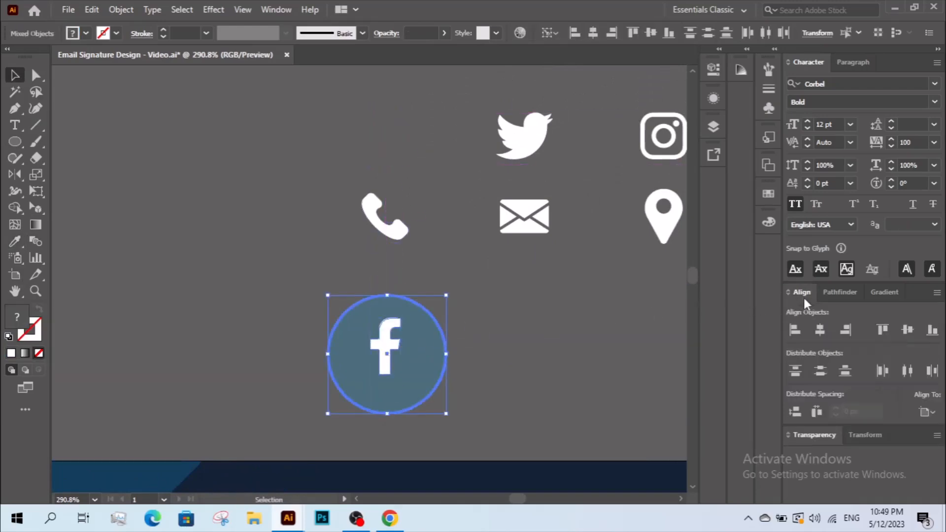
{"action": "left_click", "coordinate": [820, 329]}
{"action": "left_click", "coordinate": [907, 330]}
{"action": "left_click", "coordinate": [522, 345]}
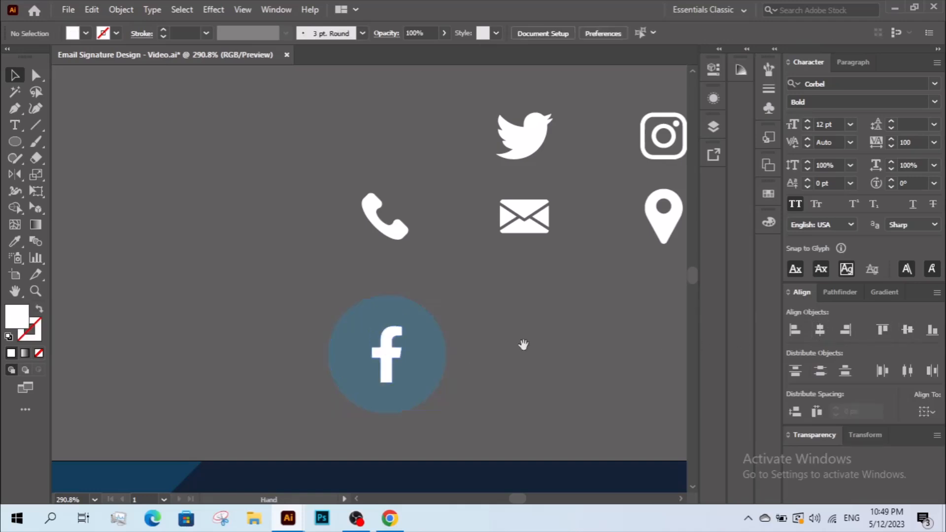
- Reselect the blue circle and bring up its arrangement options
{"action": "left_click_drag", "start_coordinate": [522, 345], "coordinate": [463, 354]}
{"action": "left_click", "coordinate": [329, 360]}
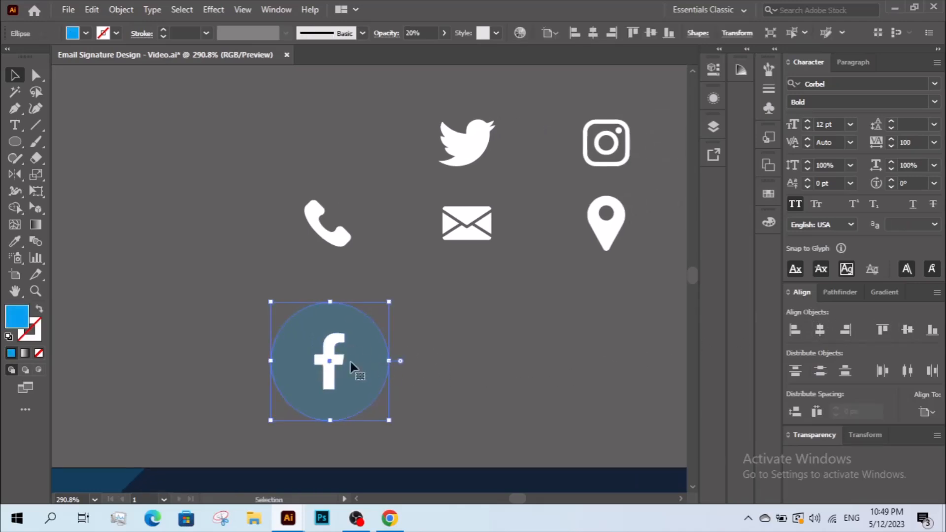
{"action": "left_click", "coordinate": [361, 352], "text": "ctrl+alt"}
{"action": "left_click_drag", "start_coordinate": [400, 326], "coordinate": [394, 333]}
{"action": "left_click", "coordinate": [395, 333]}
{"action": "left_click", "coordinate": [355, 303]}
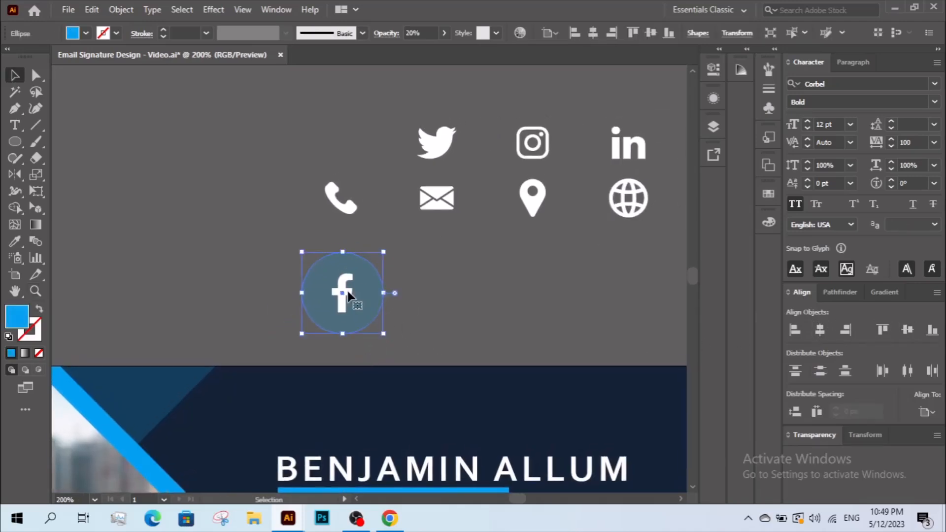
{"action": "right_click", "coordinate": [355, 302]}
- Send the translucent circle behind the Facebook icon
{"action": "mouse_move", "coordinate": [393, 433]}
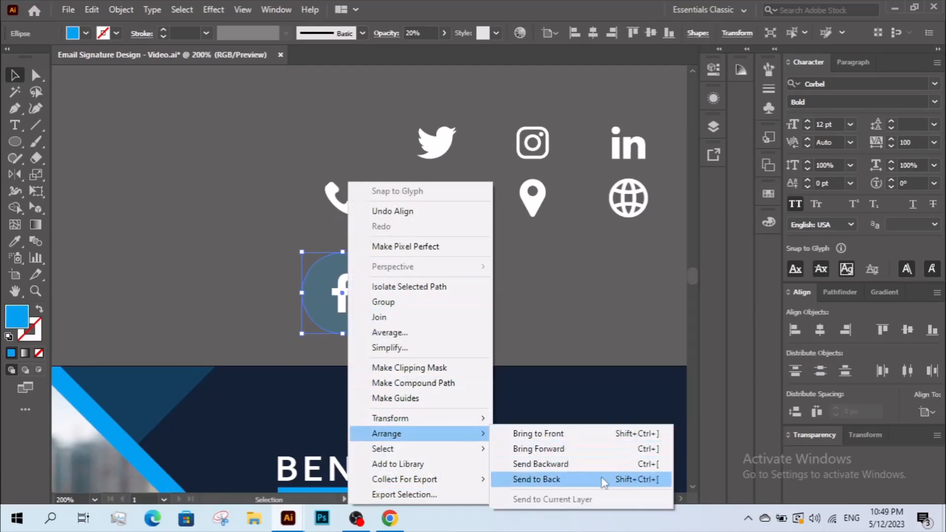
{"action": "left_click", "coordinate": [607, 478]}
{"action": "left_click", "coordinate": [413, 309]}
- Eyedrop the bright blue onto the Facebook 'f'
{"action": "left_click", "coordinate": [352, 295]}
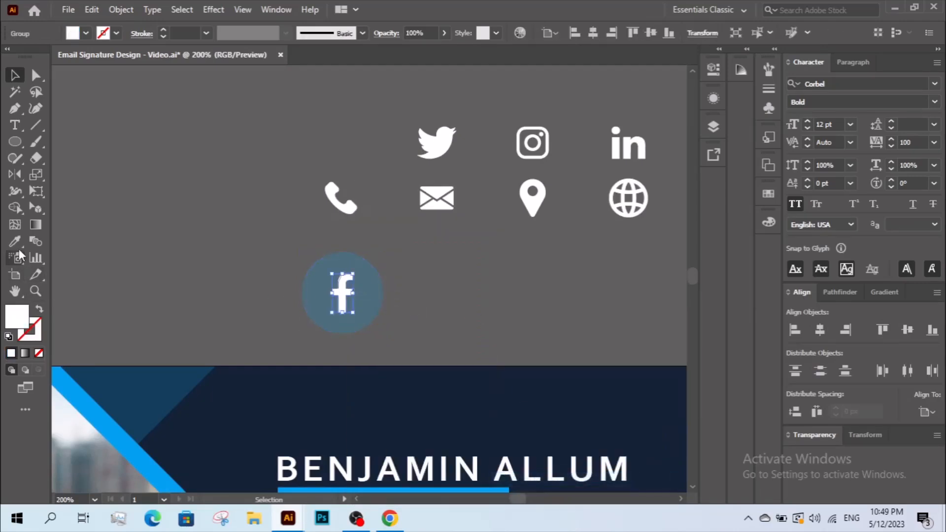
{"action": "left_click", "coordinate": [15, 242]}
{"action": "left_click", "coordinate": [317, 296]}
{"action": "left_click_drag", "start_coordinate": [586, 257], "coordinate": [399, 301]}
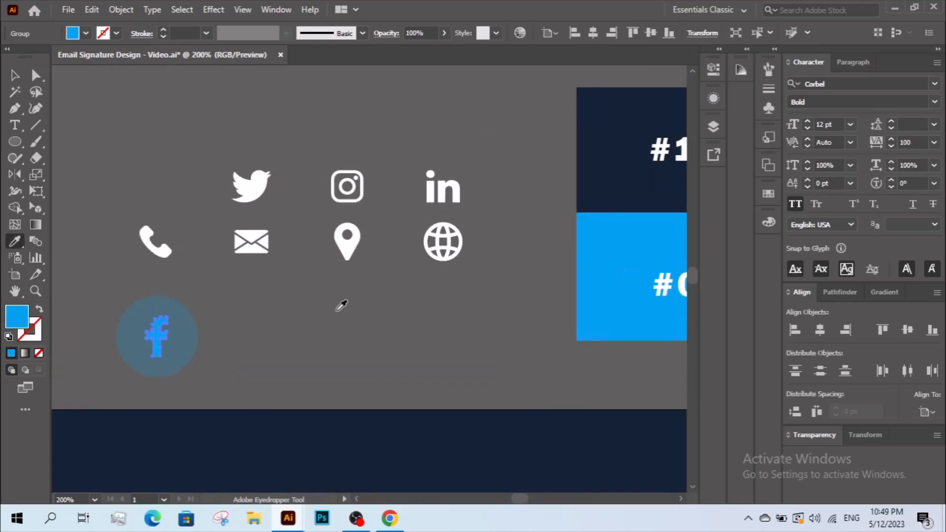
{"action": "key", "text": "v"}
- Move the circle and Facebook icon together onto the navy banner above the name
{"action": "left_click", "coordinate": [289, 332]}
{"action": "left_click_drag", "start_coordinate": [289, 332], "coordinate": [398, 351]}
{"action": "left_click_drag", "start_coordinate": [352, 325], "coordinate": [376, 280]}
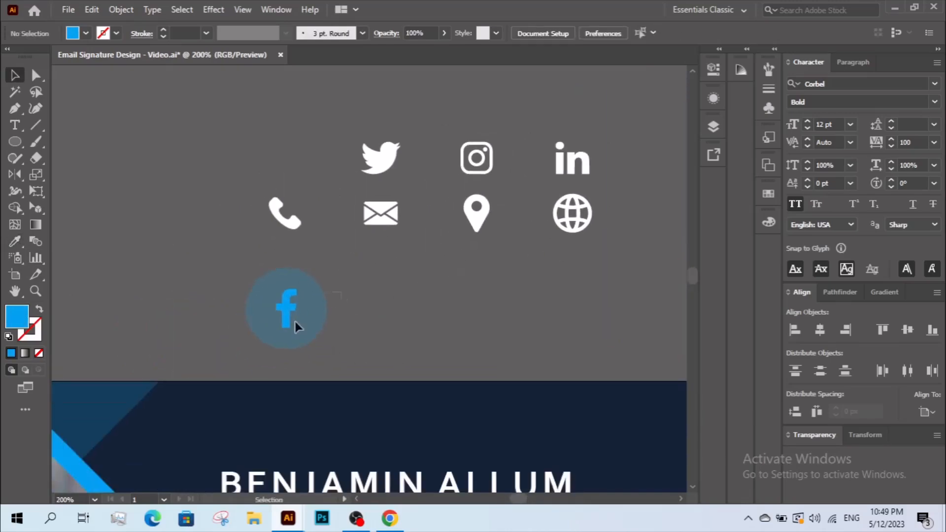
{"action": "left_click", "coordinate": [312, 307]}
{"action": "left_click", "coordinate": [288, 309], "text": "shift"}
{"action": "left_click_drag", "start_coordinate": [288, 310], "coordinate": [278, 418]}
{"action": "left_click", "coordinate": [370, 334]}
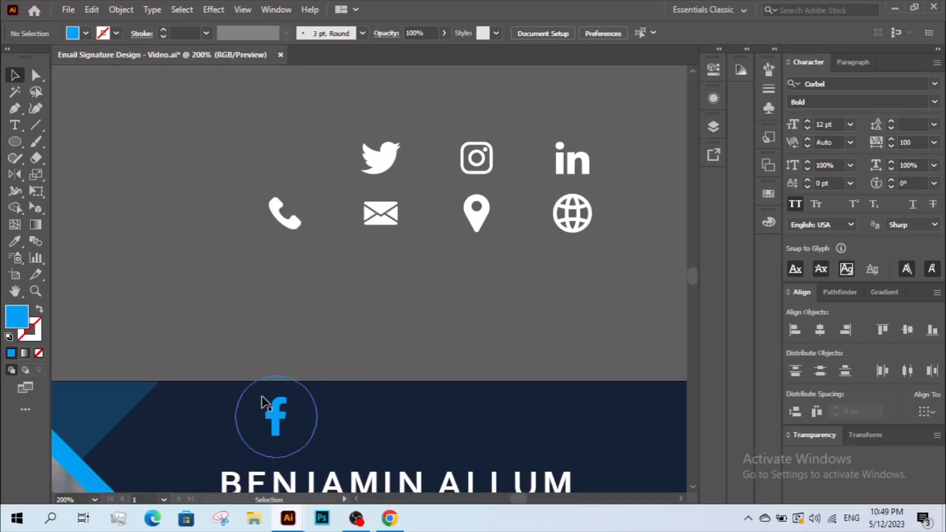
- Bring the Facebook badge in front of the navy banner
{"action": "right_click", "coordinate": [279, 425]}
{"action": "mouse_move", "coordinate": [308, 329]}
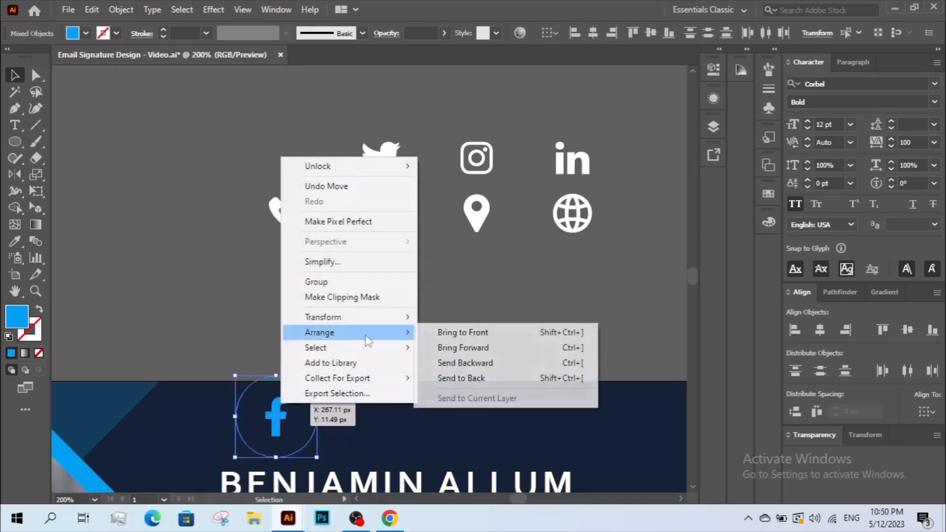
{"action": "left_click", "coordinate": [424, 331]}
{"action": "left_click", "coordinate": [338, 342]}
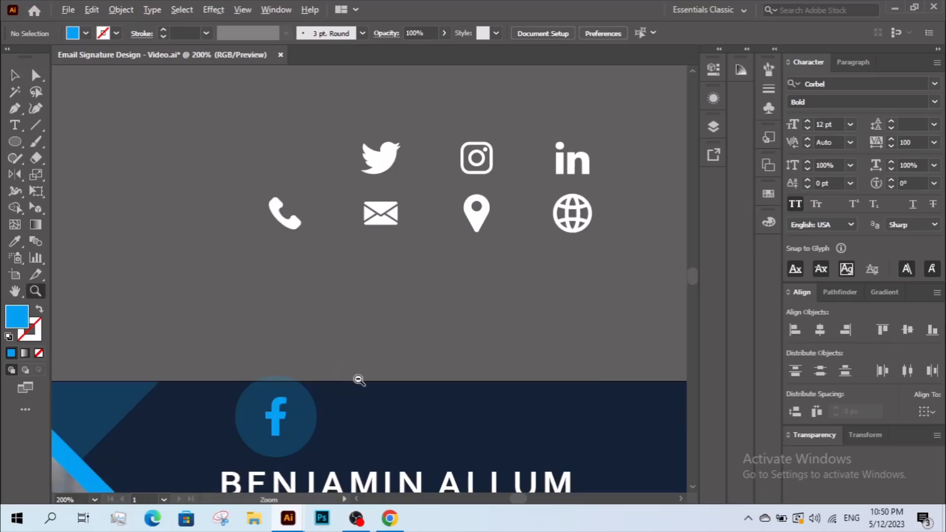
{"action": "left_click", "coordinate": [359, 380], "text": "alt"}
{"action": "left_click_drag", "start_coordinate": [438, 382], "coordinate": [419, 338]}
- Alt-drag the circle to the right and repeat twice for three more circles in a row
{"action": "key", "text": "v"}
{"action": "left_click_drag", "start_coordinate": [359, 259], "coordinate": [360, 318]}
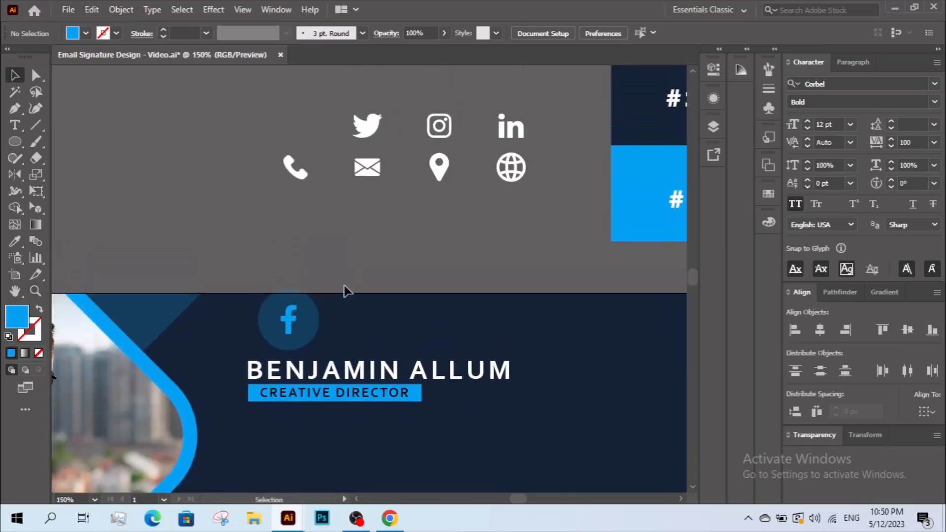
{"action": "left_click_drag", "start_coordinate": [446, 388], "coordinate": [592, 431]}
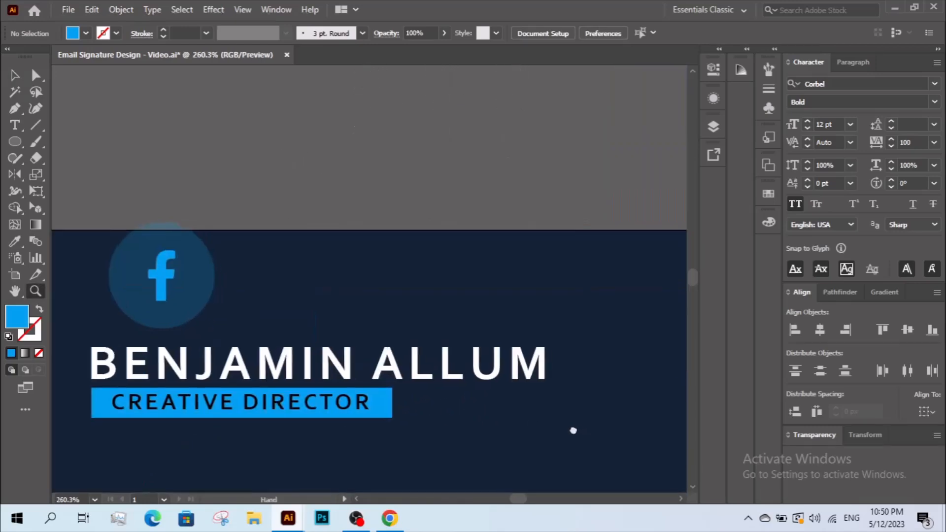
{"action": "left_click_drag", "start_coordinate": [202, 285], "coordinate": [326, 285]}
{"action": "key", "text": "ctrl+d"}
{"action": "key", "text": "ctrl+d"}
{"action": "key", "text": "z"}
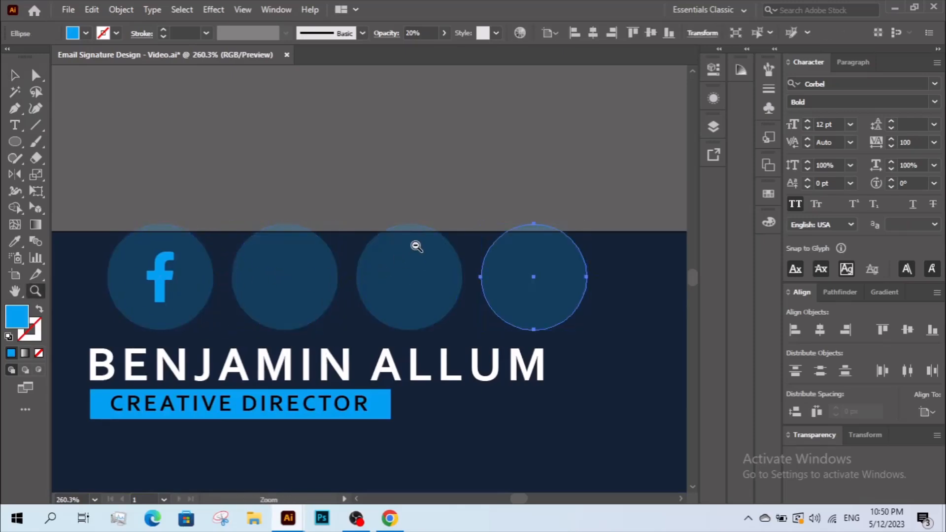
{"action": "left_click", "coordinate": [414, 249], "text": "alt"}
{"action": "scroll", "coordinate": [428, 232], "scroll_direction": "up", "scroll_amount": 2}
- Move the LinkedIn icon onto the fourth circle and centre it horizontally
{"action": "key", "text": "v"}
{"action": "left_click_drag", "start_coordinate": [465, 85], "coordinate": [453, 345]}
{"action": "left_click_drag", "start_coordinate": [500, 282], "coordinate": [445, 350]}
{"action": "left_click", "coordinate": [820, 330]}
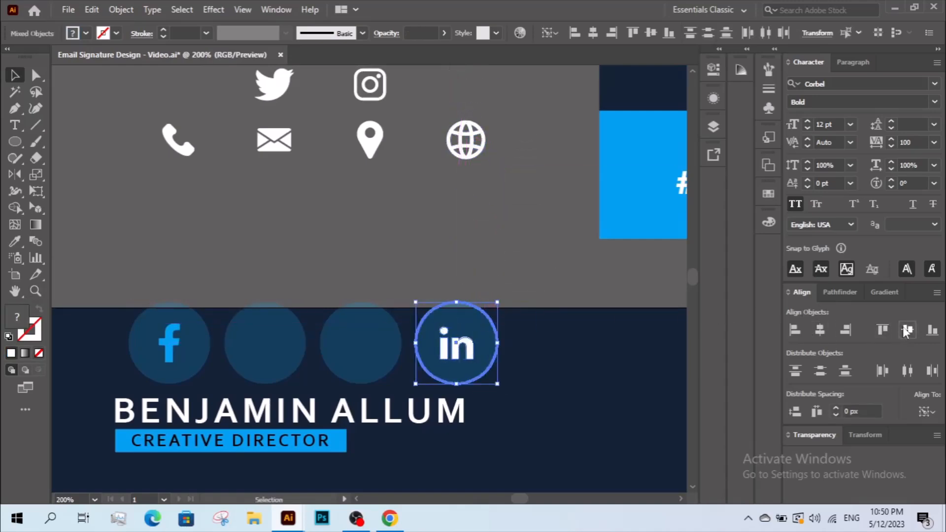
{"action": "left_click", "coordinate": [554, 360]}
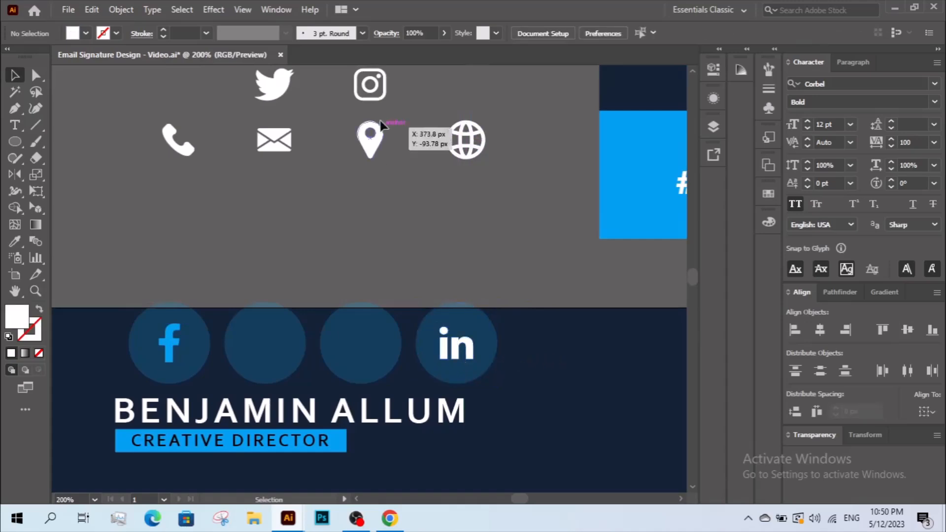
- Select the Facebook, Twitter and Instagram icons and bring them to the front
{"action": "left_click", "coordinate": [373, 102]}
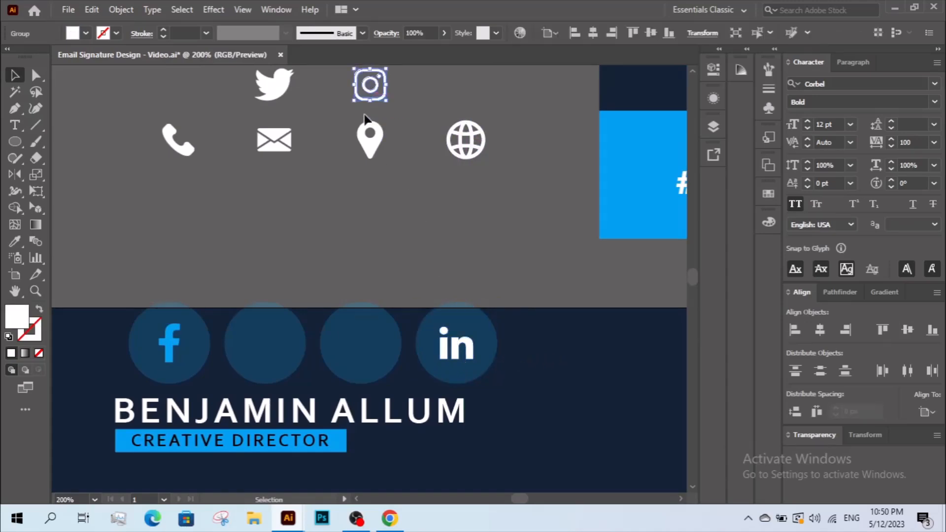
{"action": "left_click", "coordinate": [286, 89], "text": "shift"}
{"action": "left_click", "coordinate": [446, 345], "text": "shift"}
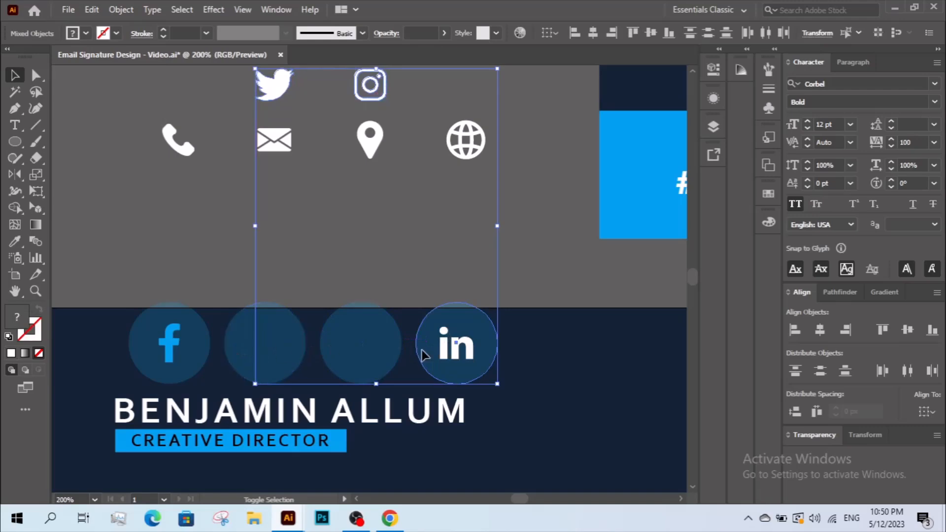
{"action": "left_click", "coordinate": [438, 355], "text": "shift"}
{"action": "left_click", "coordinate": [166, 344], "text": "shift"}
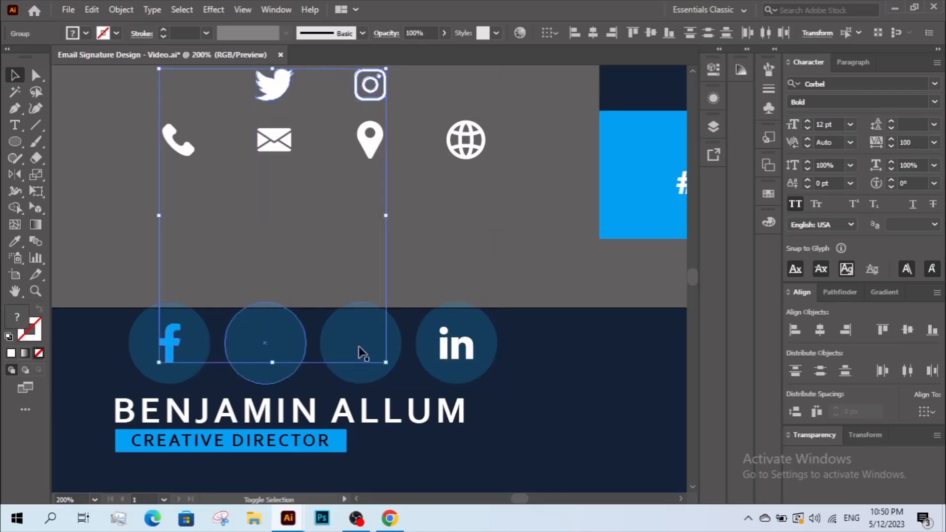
{"action": "left_click", "coordinate": [421, 356], "text": "shift"}
{"action": "left_click", "coordinate": [495, 360], "text": "shift"}
{"action": "right_click", "coordinate": [443, 332]}
{"action": "mouse_move", "coordinate": [493, 265]}
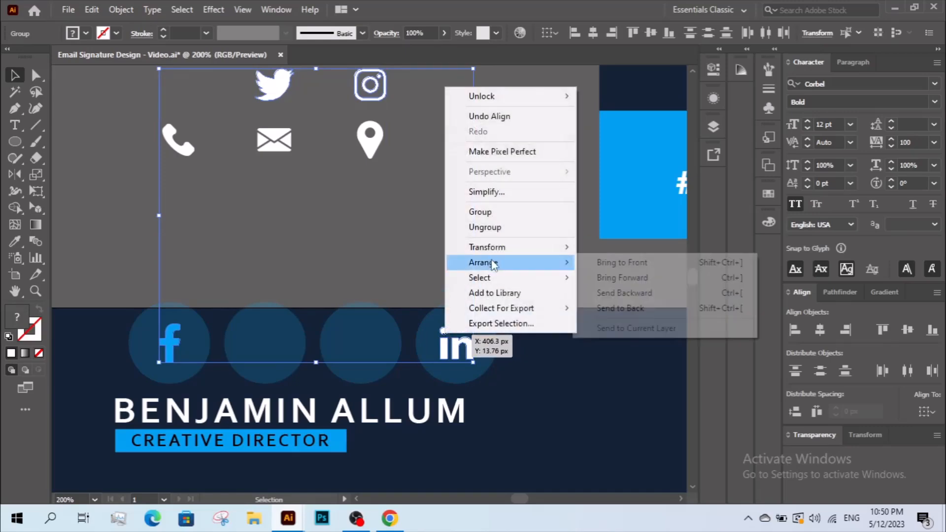
{"action": "left_click", "coordinate": [643, 263]}
- Align Twitter and Instagram to the LinkedIn icon and distribute all four icons evenly
{"action": "left_click", "coordinate": [456, 350]}
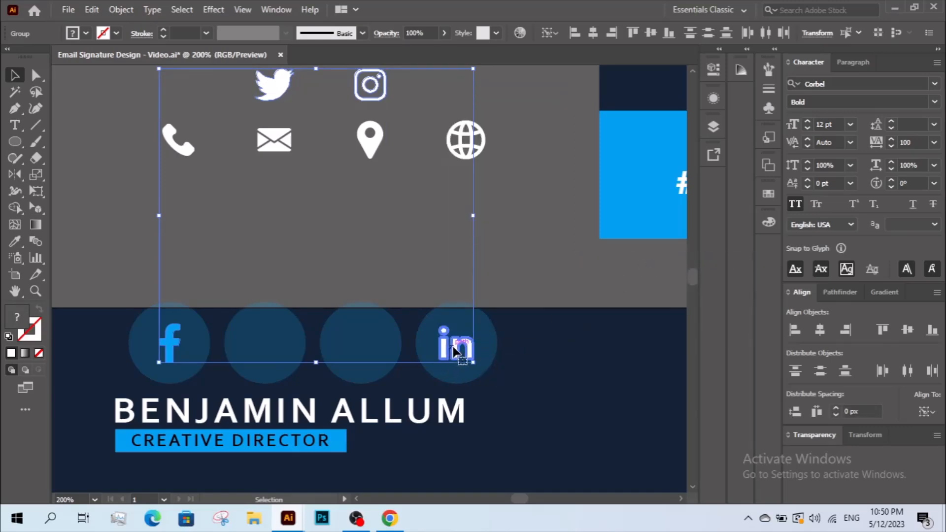
{"action": "left_click", "coordinate": [908, 329]}
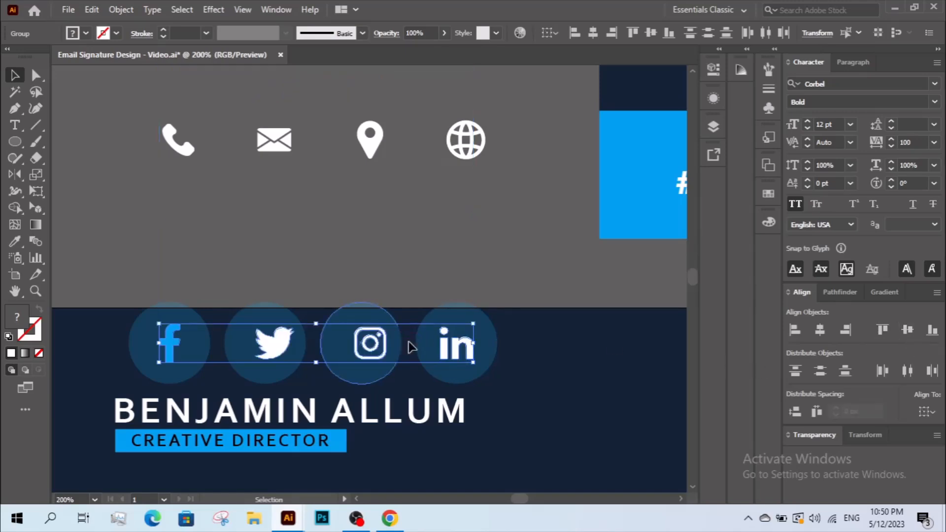
{"action": "left_click", "coordinate": [456, 348]}
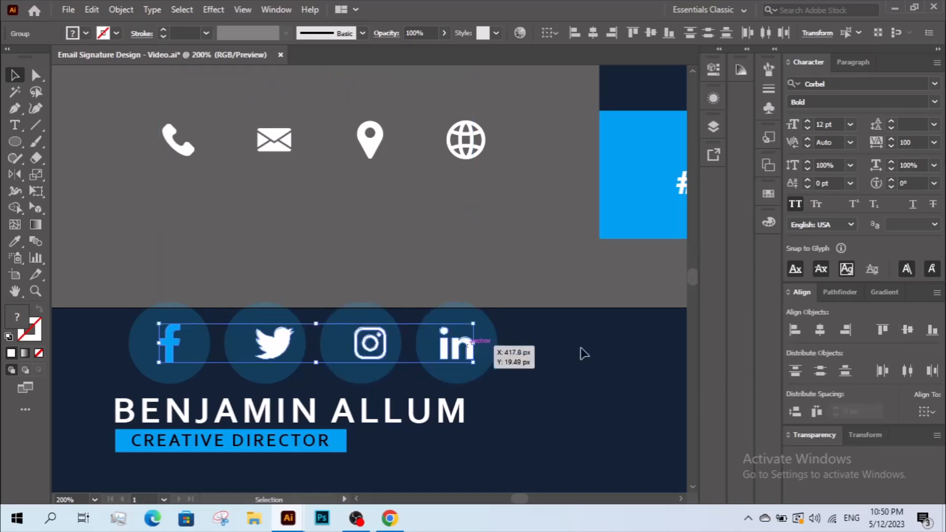
{"action": "left_click", "coordinate": [906, 371]}
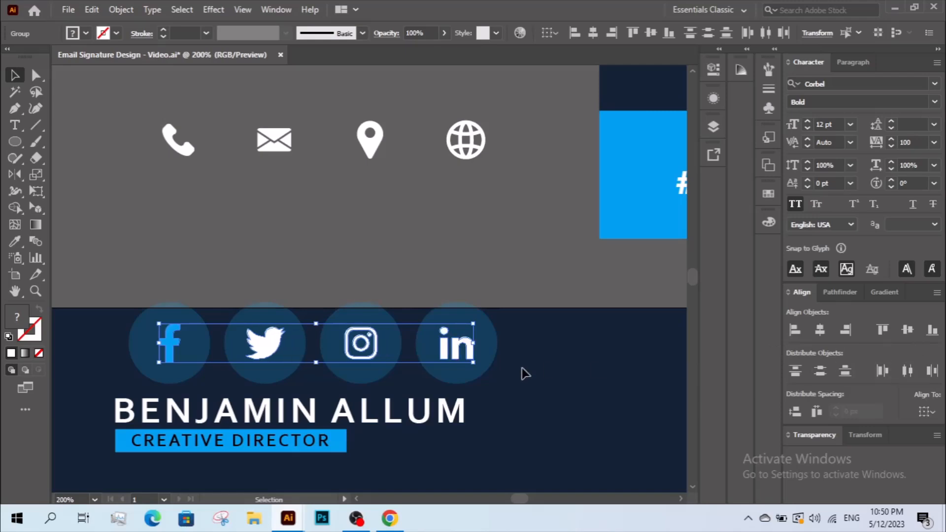
{"action": "left_click", "coordinate": [512, 354]}
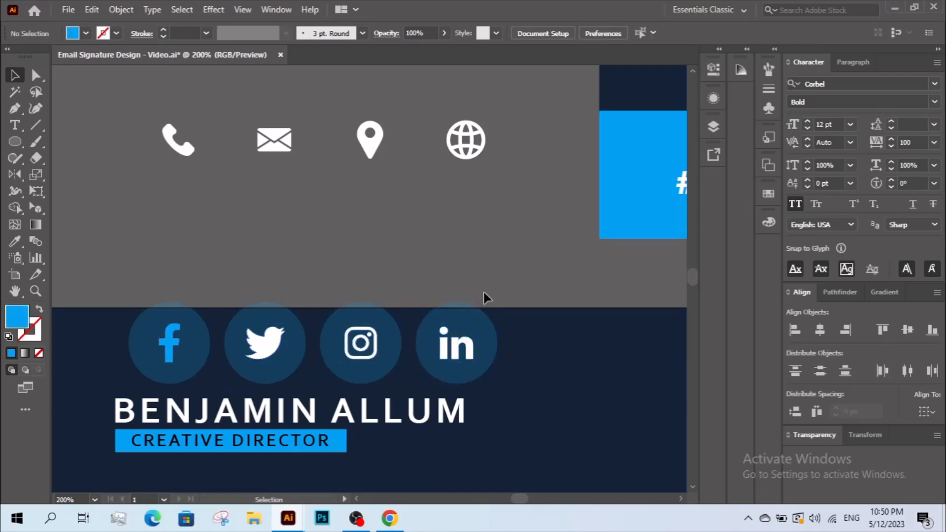
- Colour the LinkedIn, Instagram and Twitter icons blue, then select all four badges
{"action": "left_click", "coordinate": [463, 342], "text": "shift"}
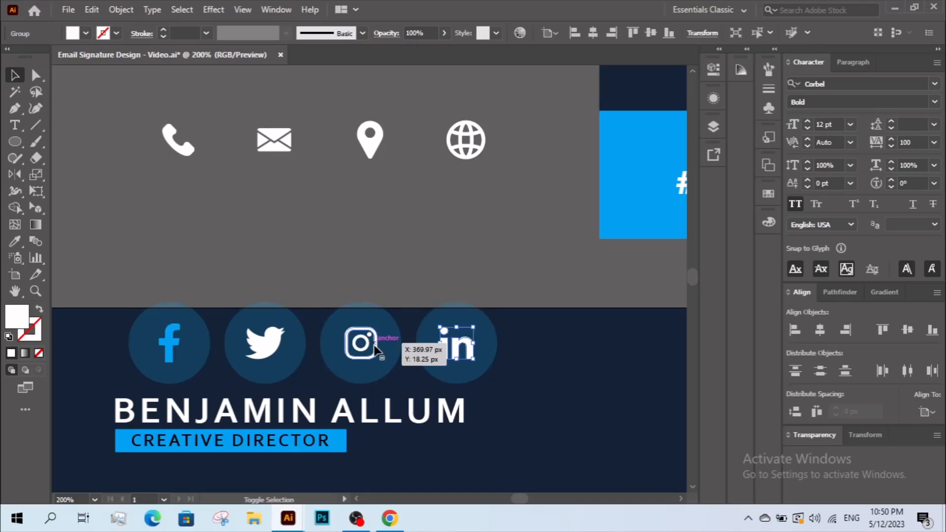
{"action": "left_click", "coordinate": [376, 349], "text": "shift"}
{"action": "left_click", "coordinate": [273, 346], "text": "shift"}
{"action": "left_click", "coordinate": [15, 243]}
{"action": "left_click", "coordinate": [628, 220]}
{"action": "key", "text": "v"}
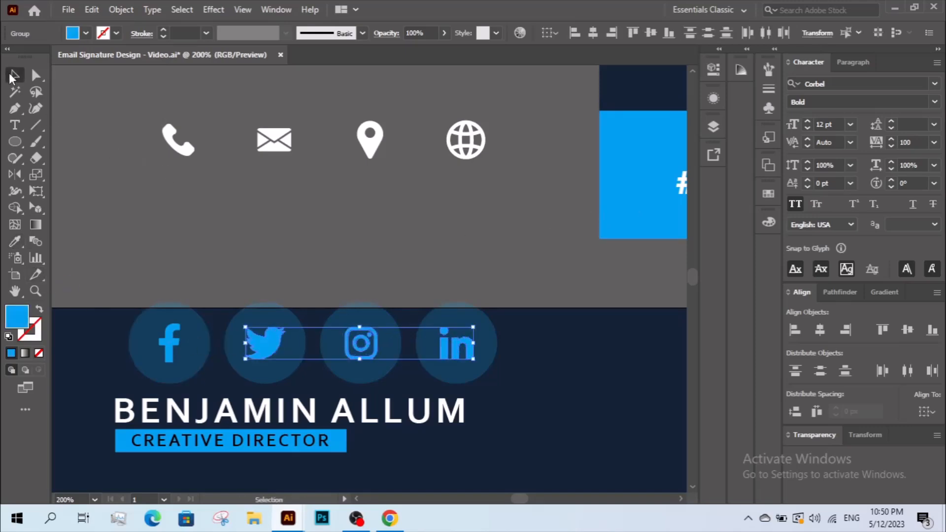
{"action": "left_click", "coordinate": [373, 306]}
{"action": "left_click_drag", "start_coordinate": [282, 368], "coordinate": [174, 365]}
{"action": "right_click", "coordinate": [184, 345]}
- Group the four social badges and move the group below the name and title
{"action": "left_click", "coordinate": [235, 227]}
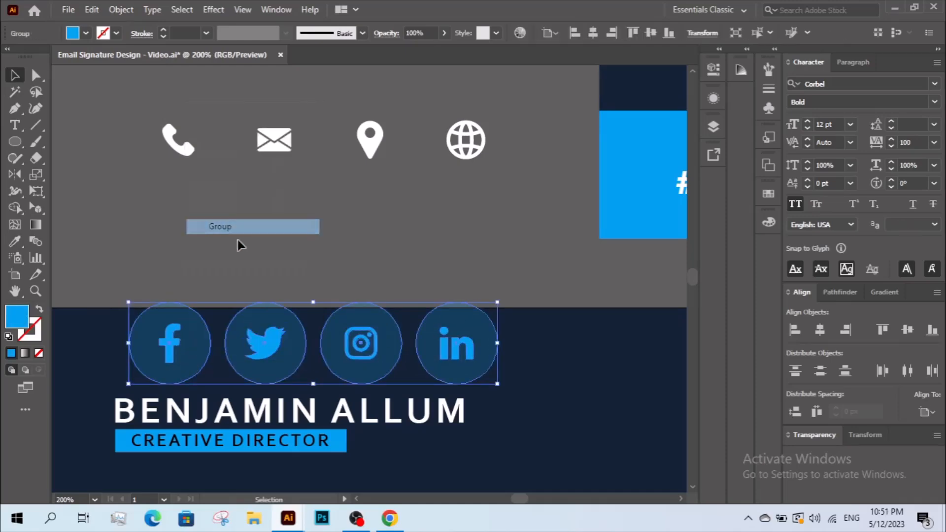
{"action": "scroll", "coordinate": [444, 207], "scroll_direction": "down", "scroll_amount": 3}
{"action": "left_click_drag", "start_coordinate": [440, 255], "coordinate": [439, 336]}
{"action": "left_click_drag", "start_coordinate": [331, 332], "coordinate": [323, 333]}
- Scale the social icon group down to a bit under half size
{"action": "left_click_drag", "start_coordinate": [489, 331], "coordinate": [389, 329]}
{"action": "key", "text": "ctrl+shift+a"}
{"action": "key", "text": "z"}
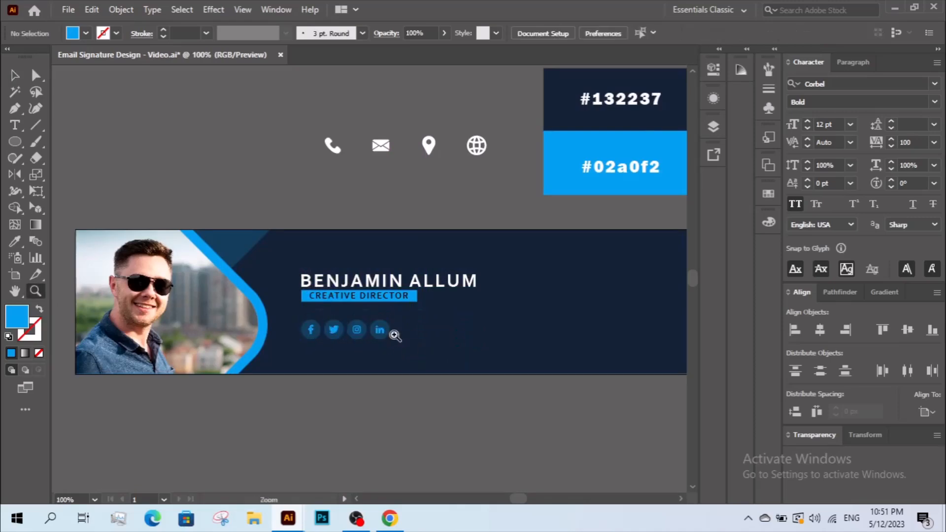
{"action": "left_click_drag", "start_coordinate": [295, 254], "coordinate": [515, 366]}
{"action": "key", "text": "v"}
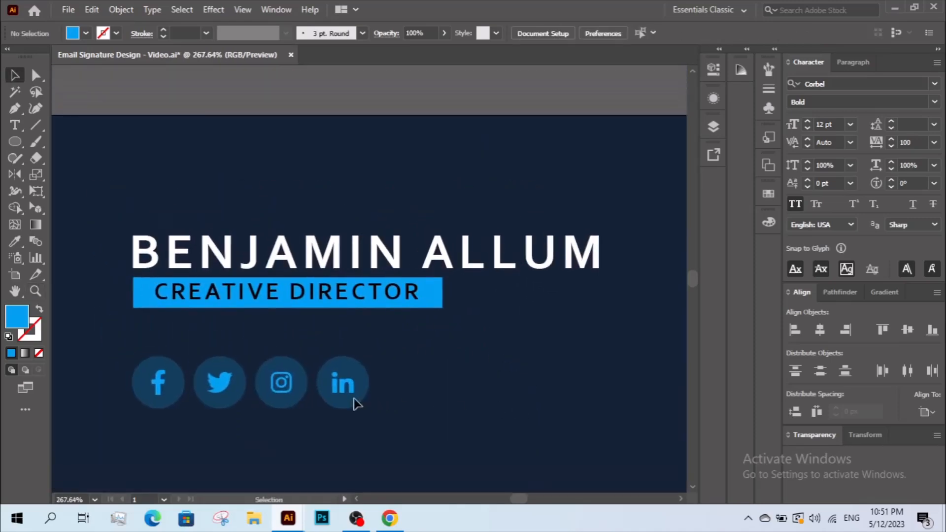
{"action": "left_click", "coordinate": [365, 390]}
{"action": "left_click_drag", "start_coordinate": [366, 384], "coordinate": [329, 385]}
{"action": "left_click", "coordinate": [390, 384]}
- Ungroup the block holding the name, title and social icons
{"action": "key", "text": "z"}
{"action": "left_click", "coordinate": [428, 339], "text": "alt"}
{"action": "left_click_drag", "start_coordinate": [409, 317], "coordinate": [397, 381]}
{"action": "key", "text": "v"}
{"action": "key", "text": "z"}
{"action": "left_click", "coordinate": [407, 338]}
{"action": "left_click", "coordinate": [407, 338], "text": "alt"}
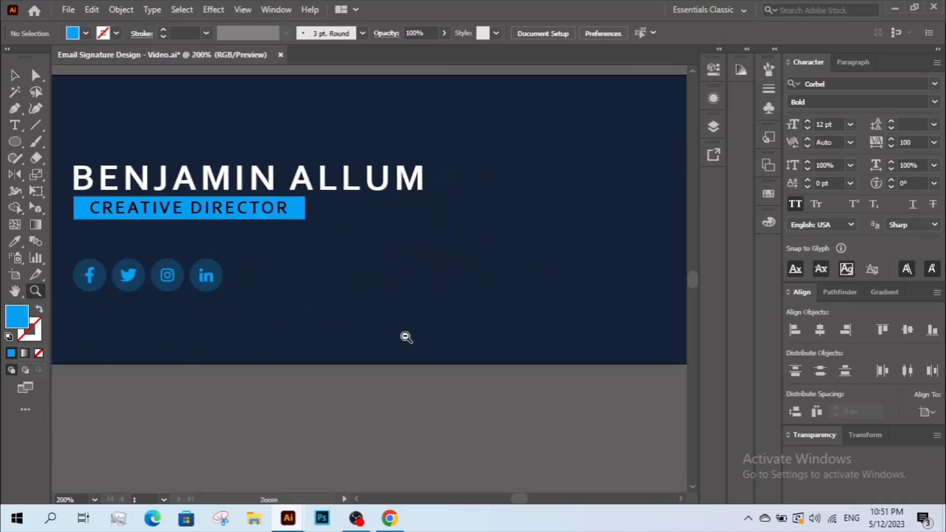
{"action": "left_click", "coordinate": [407, 337], "text": "alt"}
{"action": "left_click_drag", "start_coordinate": [313, 254], "coordinate": [409, 379]}
{"action": "key", "text": "v"}
{"action": "key", "text": "z"}
{"action": "left_click", "coordinate": [412, 385], "text": "alt"}
{"action": "left_click_drag", "start_coordinate": [380, 349], "coordinate": [374, 386]}
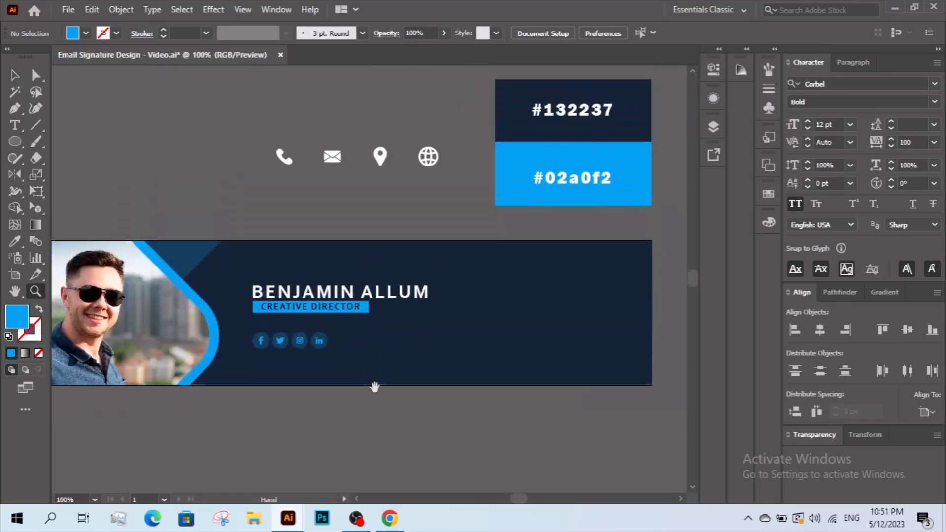
{"action": "key", "text": "v"}
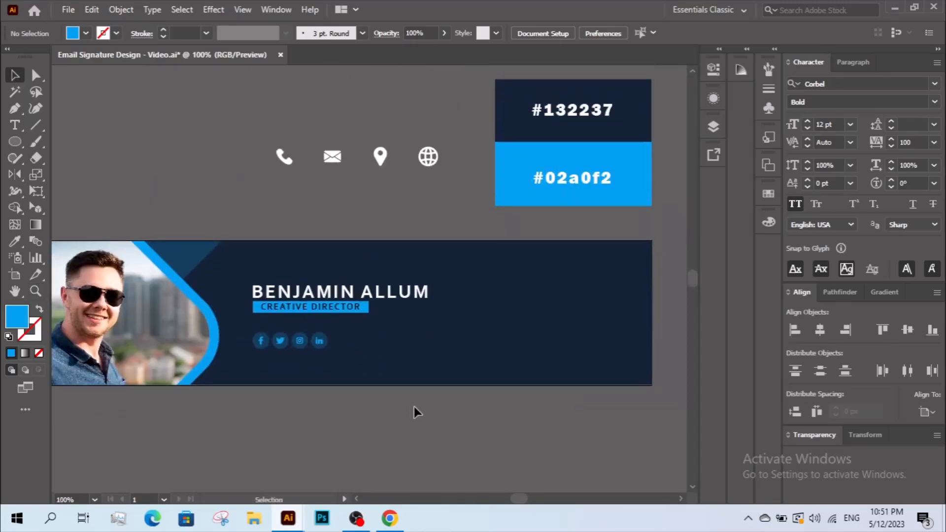
{"action": "left_click_drag", "start_coordinate": [474, 282], "coordinate": [286, 380]}
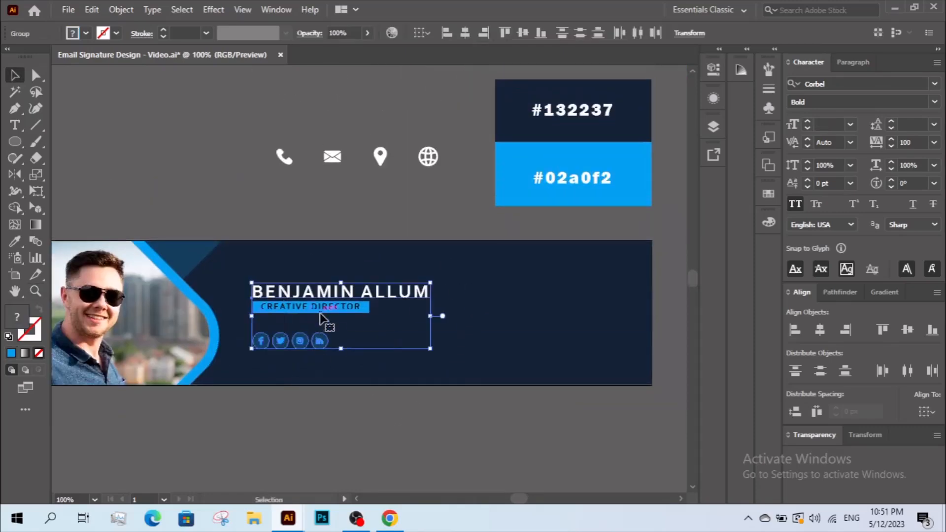
{"action": "right_click", "coordinate": [319, 311]}
{"action": "left_click", "coordinate": [378, 206]}
- Move the globe and envelope icons beneath the phone icon
{"action": "left_click", "coordinate": [507, 334]}
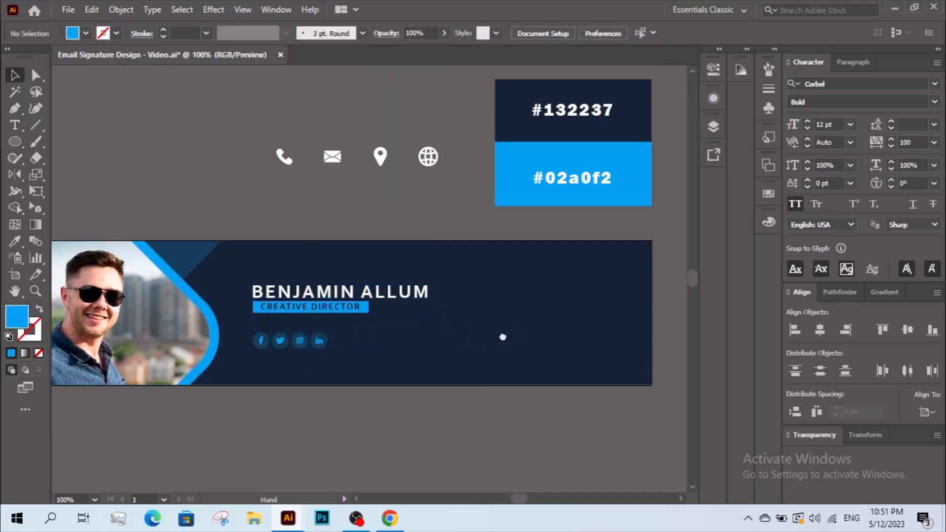
{"action": "left_click_drag", "start_coordinate": [493, 319], "coordinate": [477, 325]}
{"action": "left_click_drag", "start_coordinate": [409, 166], "coordinate": [274, 274]}
{"action": "left_click_drag", "start_coordinate": [326, 160], "coordinate": [273, 197]}
- Stack the four contact icons in a centred, evenly spaced column scaled into the banner
{"action": "left_click_drag", "start_coordinate": [365, 161], "coordinate": [260, 283]}
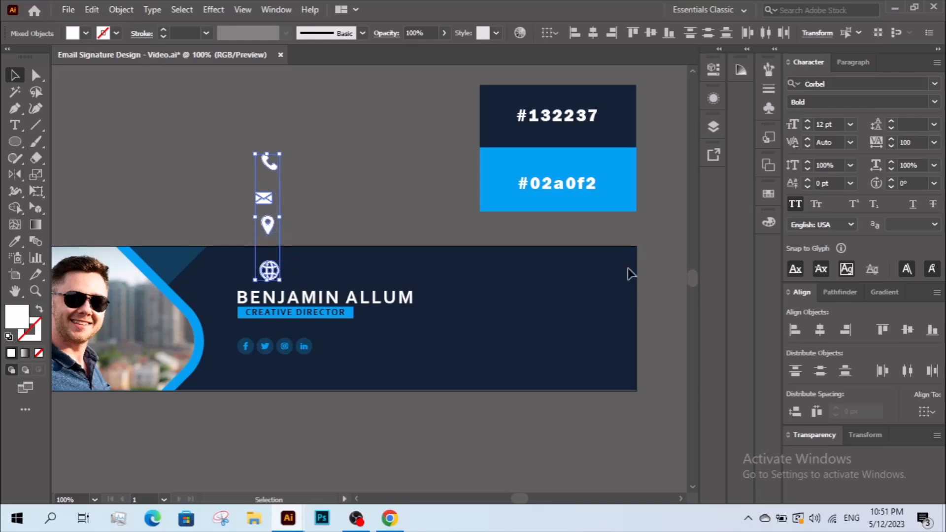
{"action": "left_click", "coordinate": [826, 334]}
{"action": "left_click", "coordinate": [821, 372]}
{"action": "left_click_drag", "start_coordinate": [277, 241], "coordinate": [462, 341]}
{"action": "left_click_drag", "start_coordinate": [452, 254], "coordinate": [452, 276]}
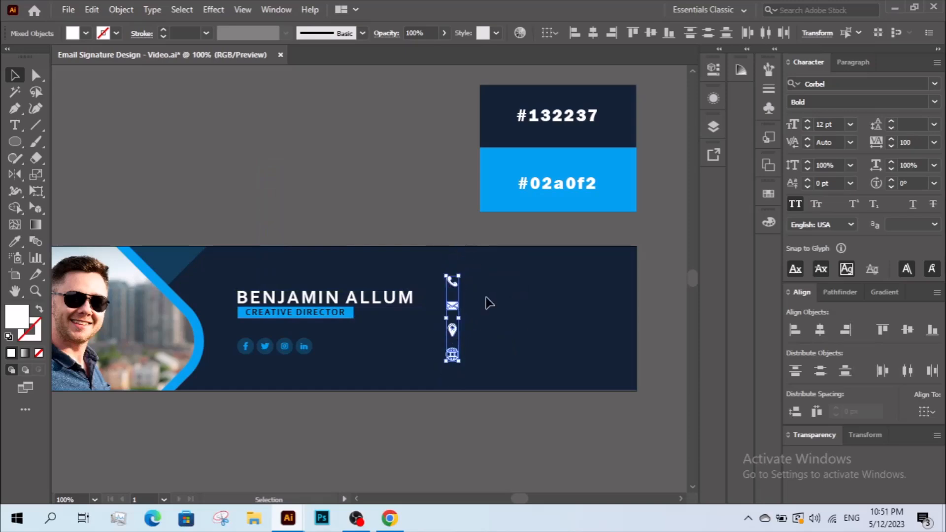
- Type the phone number beside the phone icon in Myriad Pro Regular 12 pt
{"action": "left_click", "coordinate": [414, 236]}
{"action": "key", "text": "z"}
{"action": "left_click_drag", "start_coordinate": [393, 216], "coordinate": [641, 413]}
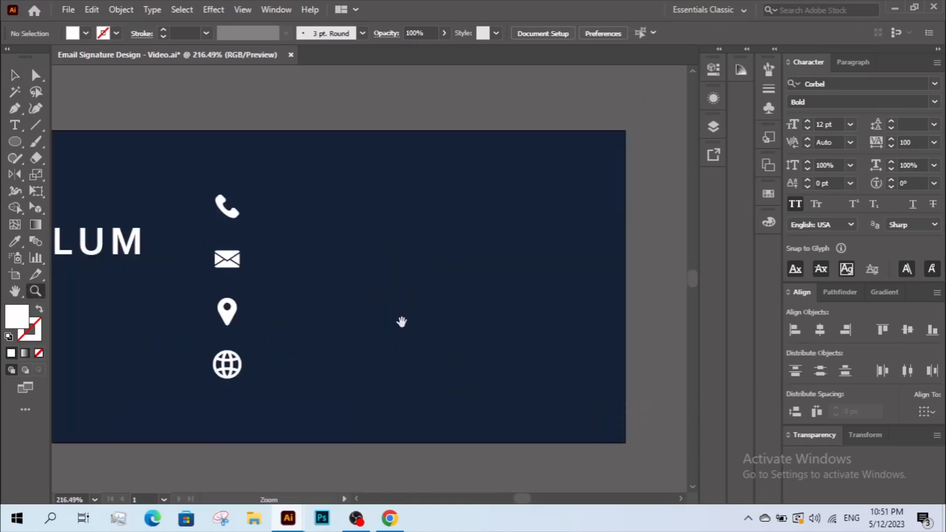
{"action": "left_click_drag", "start_coordinate": [468, 336], "coordinate": [538, 346]}
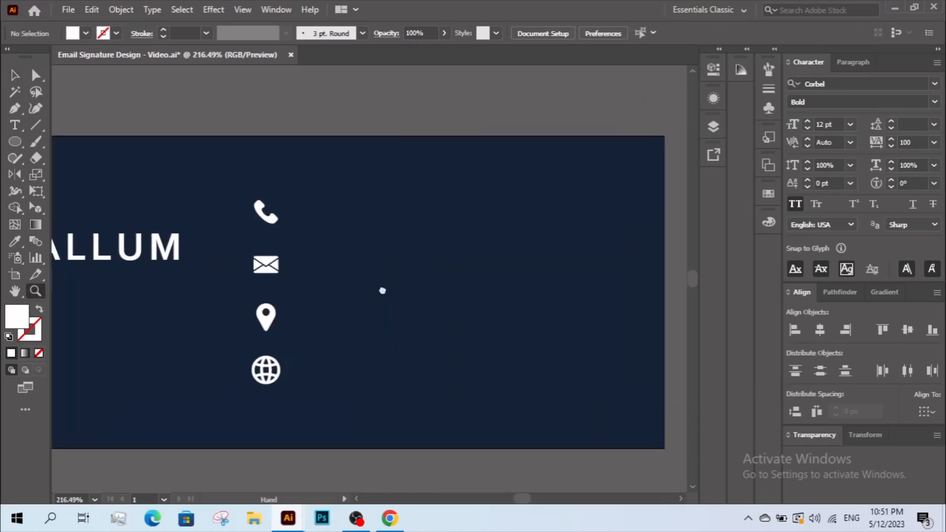
{"action": "left_click", "coordinate": [14, 127]}
{"action": "left_click", "coordinate": [343, 213]}
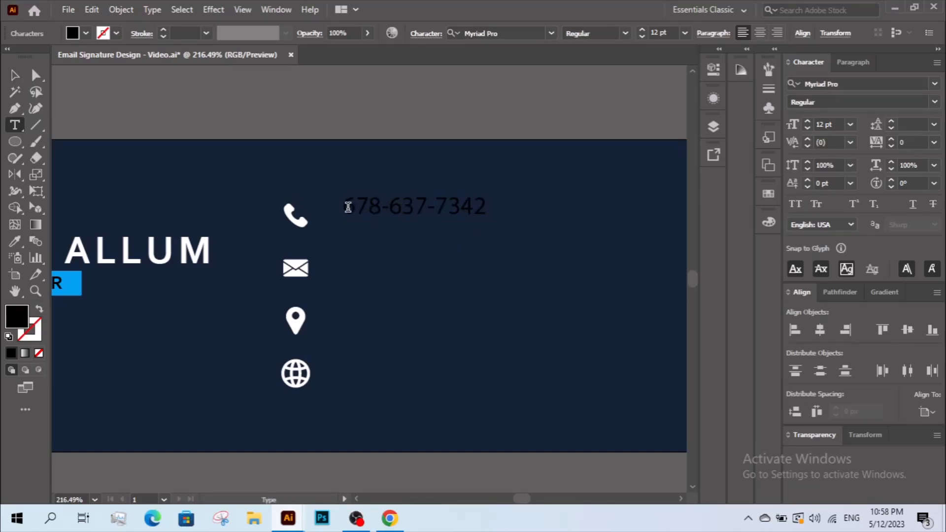
{"action": "key", "text": "Escape"}
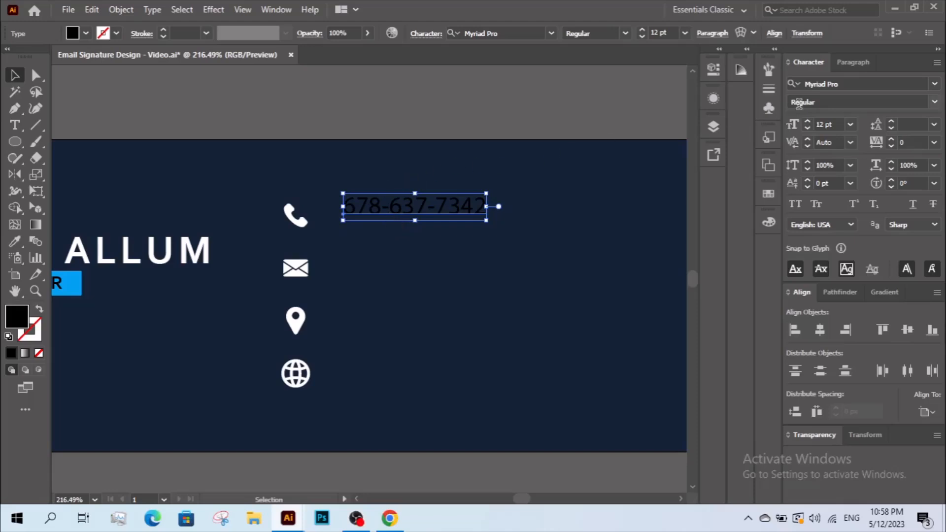
- Set the phone number in Franklin Gothic Book with tracking 50
{"action": "left_click", "coordinate": [833, 80]}
{"action": "type", "text": "f"}
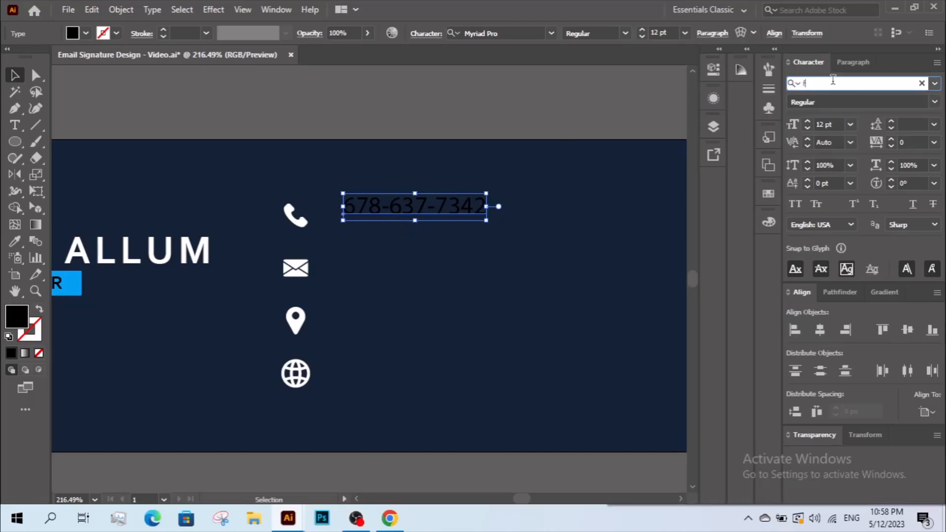
{"action": "type", "text": "ranklin"}
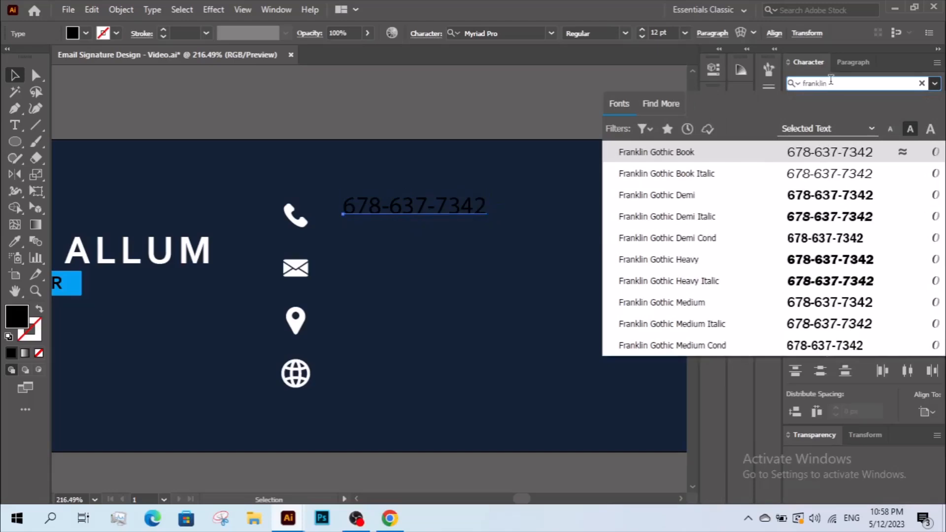
{"action": "left_click", "coordinate": [804, 157]}
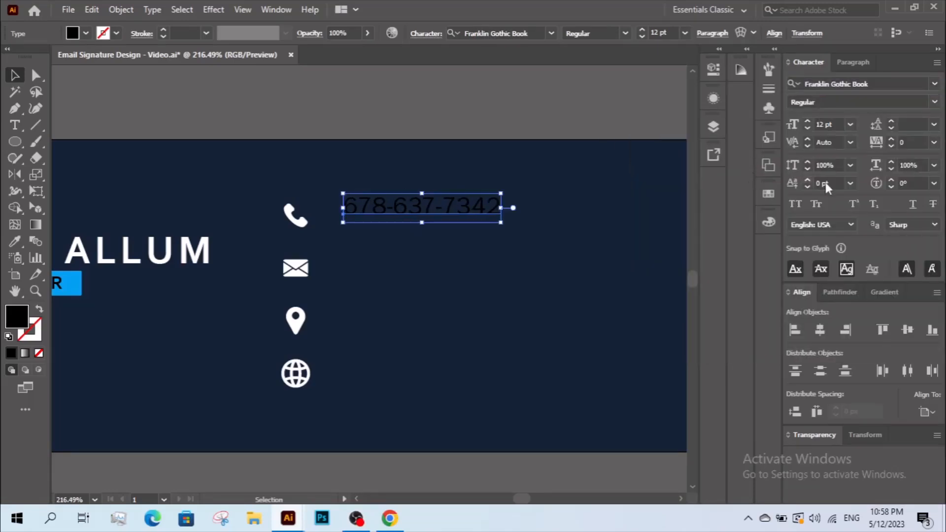
{"action": "left_click", "coordinate": [892, 139]}
{"action": "left_click", "coordinate": [892, 140]}
{"action": "left_click", "coordinate": [892, 140]}
{"action": "left_click", "coordinate": [892, 139]}
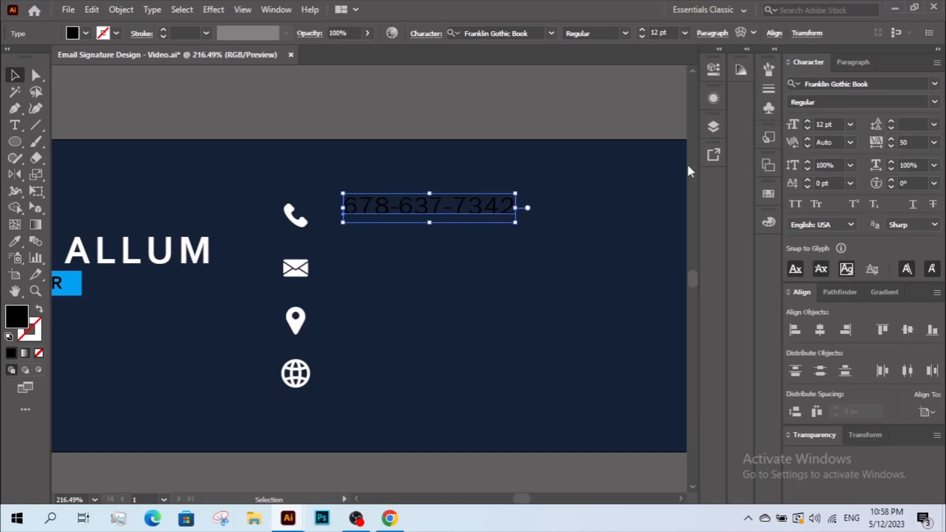
- Make the phone number white by sampling the icon's colour with the Eyedropper
{"action": "left_click", "coordinate": [508, 232]}
{"action": "left_click", "coordinate": [465, 217]}
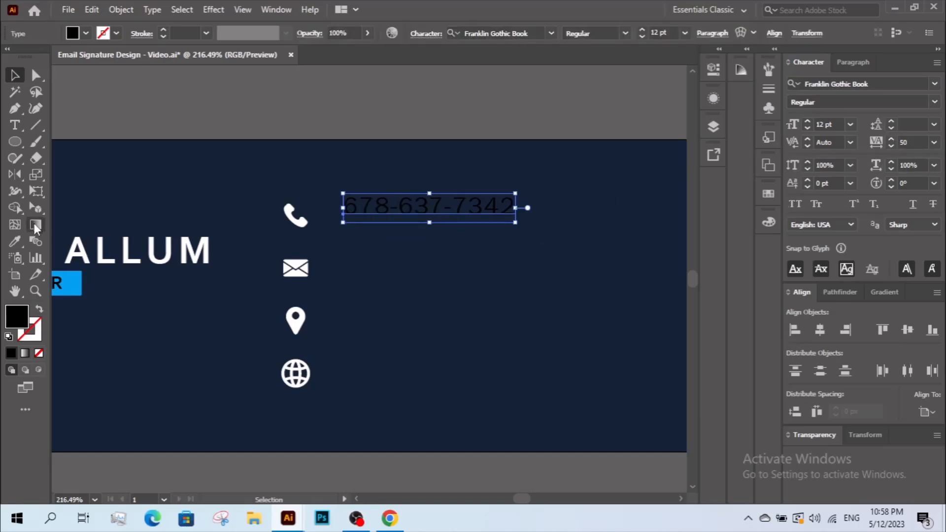
{"action": "left_click", "coordinate": [16, 242]}
{"action": "left_click", "coordinate": [309, 213]}
{"action": "key", "text": "v"}
- Resize the phone number, centre it vertically with the phone icon, and enlarge its text
{"action": "left_click_drag", "start_coordinate": [516, 208], "coordinate": [435, 218]}
{"action": "left_click", "coordinate": [290, 219], "text": "shift"}
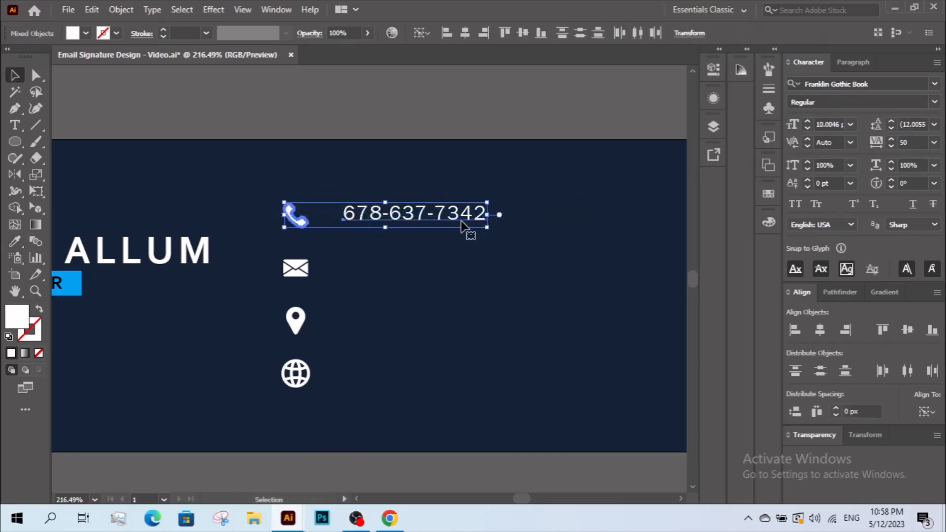
{"action": "left_click", "coordinate": [524, 40]}
{"action": "left_click", "coordinate": [521, 190]}
{"action": "left_click", "coordinate": [482, 218]}
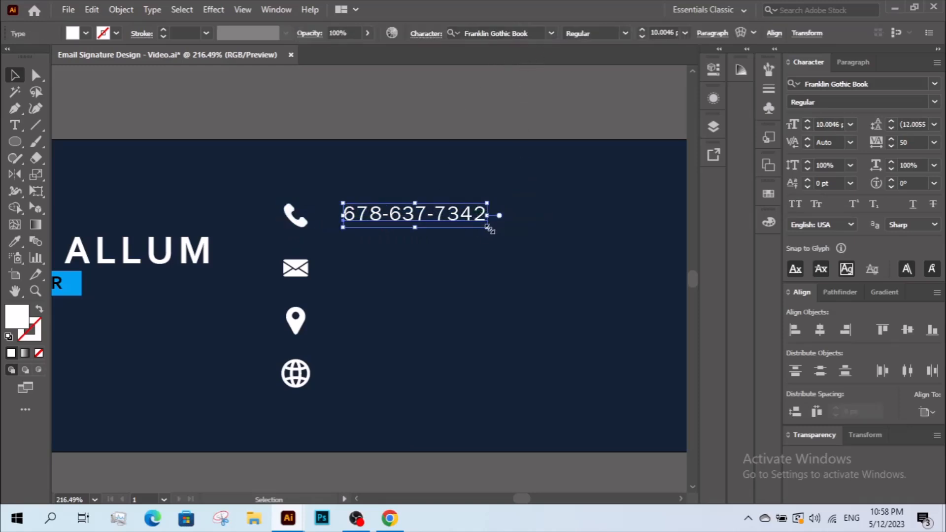
{"action": "left_click_drag", "start_coordinate": [486, 218], "coordinate": [447, 273]}
{"action": "left_click", "coordinate": [541, 247]}
- Repeat the copy for the pin and globe rows, then align and evenly distribute the four lines
{"action": "key", "text": "ctrl+d"}
{"action": "key", "text": "ctrl+d"}
{"action": "left_click_drag", "start_coordinate": [418, 428], "coordinate": [296, 375]}
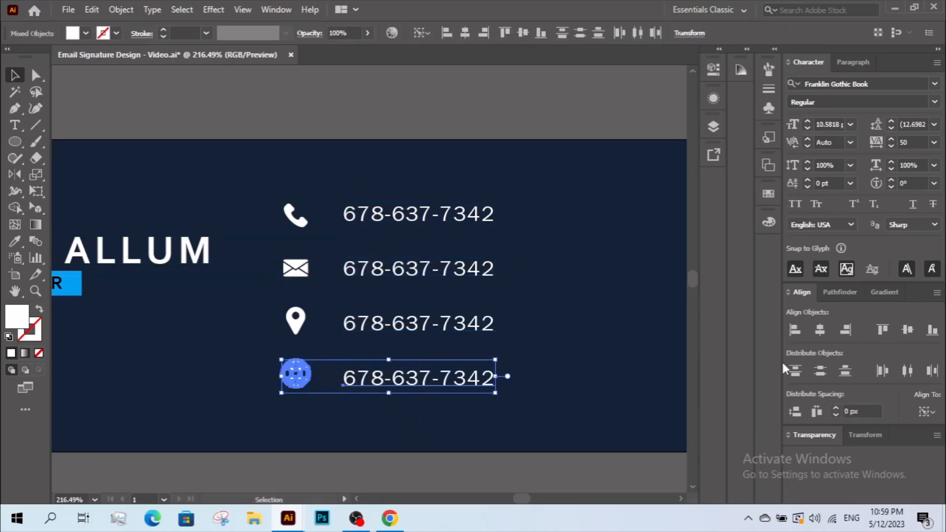
{"action": "left_click", "coordinate": [907, 329]}
{"action": "left_click_drag", "start_coordinate": [511, 434], "coordinate": [402, 186]}
{"action": "left_click", "coordinate": [824, 372]}
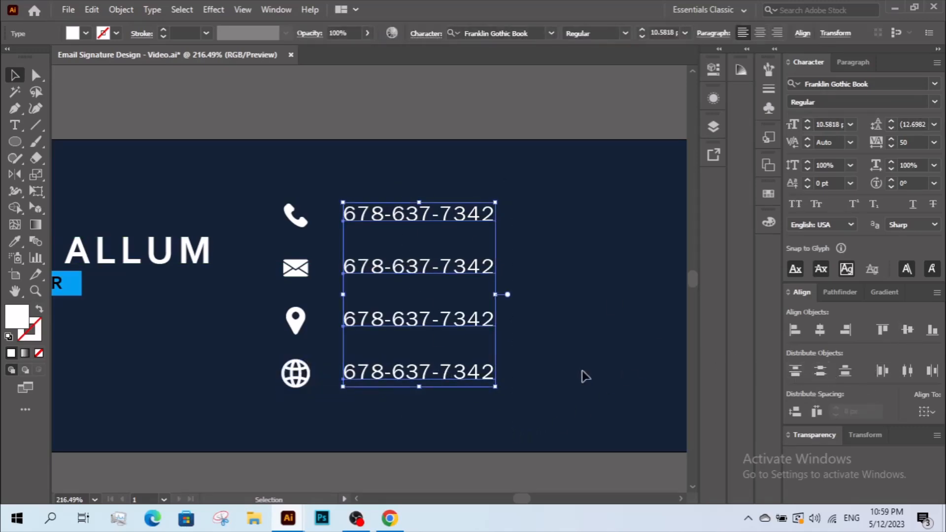
{"action": "left_click", "coordinate": [545, 320]}
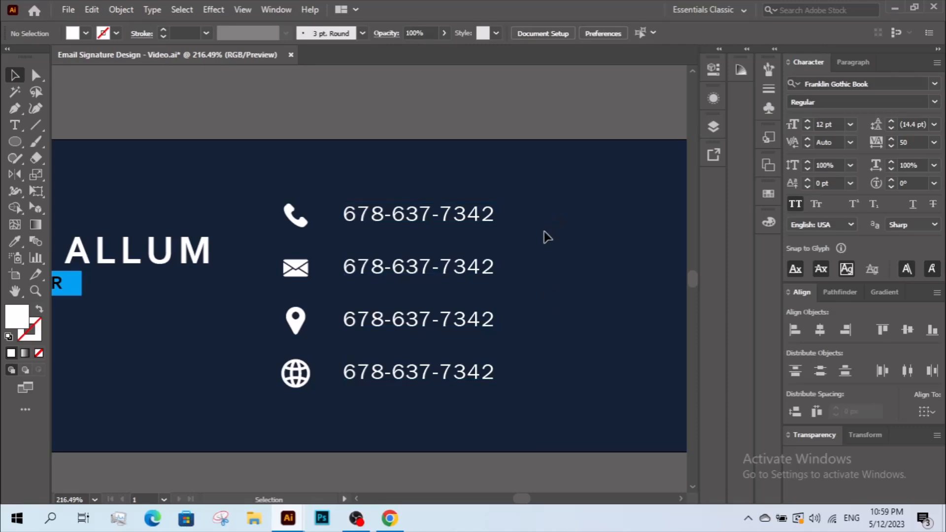
- Select all of the second contact line's text for retyping
{"action": "left_click", "coordinate": [36, 75]}
{"action": "double_click", "coordinate": [366, 258]}
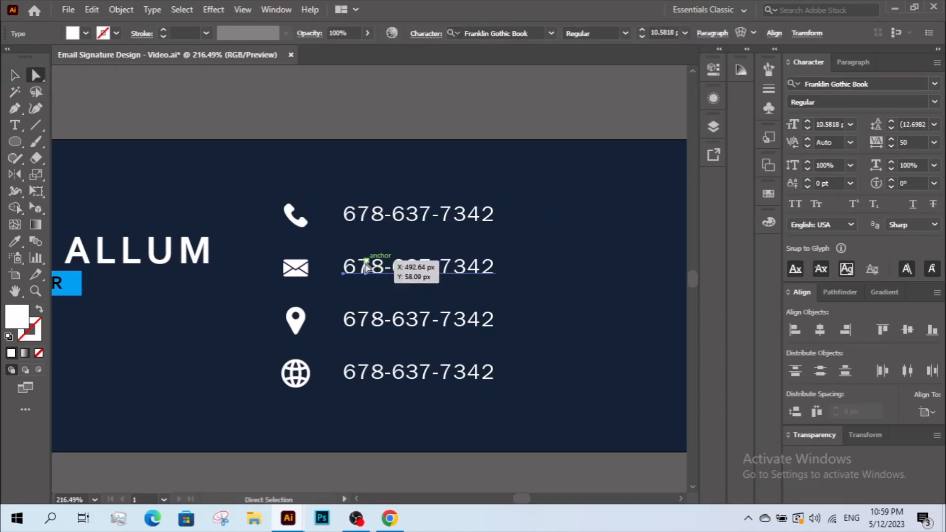
{"action": "key", "text": "ctrl+a"}
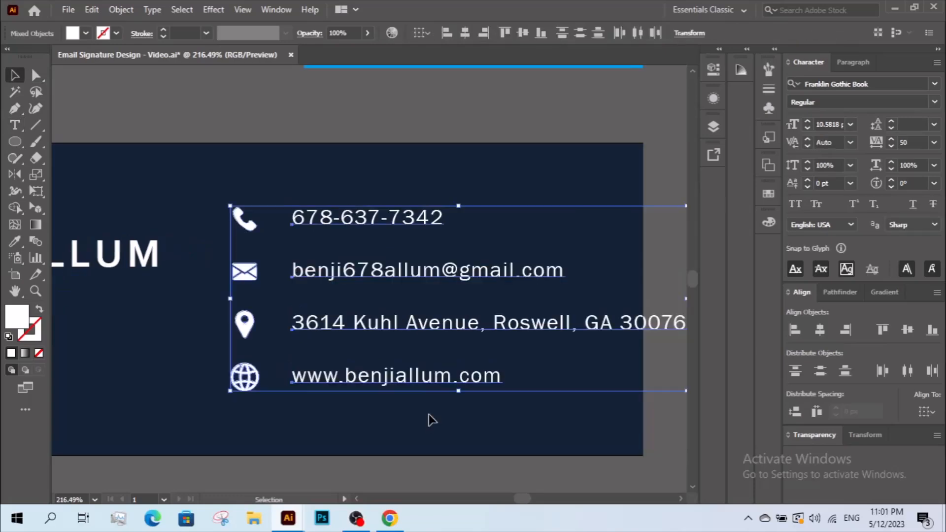
- Group the contact icons and text lines into one block
{"action": "left_click", "coordinate": [420, 420]}
{"action": "left_click_drag", "start_coordinate": [318, 348], "coordinate": [235, 205]}
{"action": "left_click", "coordinate": [421, 418]}
{"action": "right_click", "coordinate": [245, 210]}
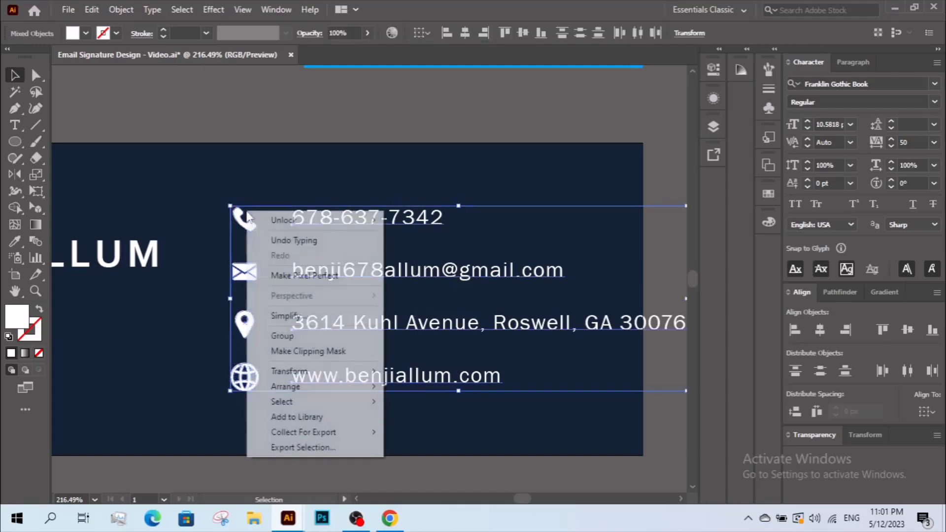
{"action": "left_click", "coordinate": [304, 334]}
- Shrink the contact block and move it left within the banner
{"action": "left_click_drag", "start_coordinate": [230, 301], "coordinate": [357, 299]}
{"action": "left_click_drag", "start_coordinate": [412, 275], "coordinate": [370, 297]}
{"action": "key", "text": "z"}
{"action": "left_click", "coordinate": [271, 286], "text": "alt"}
{"action": "left_click", "coordinate": [355, 303], "text": "alt"}
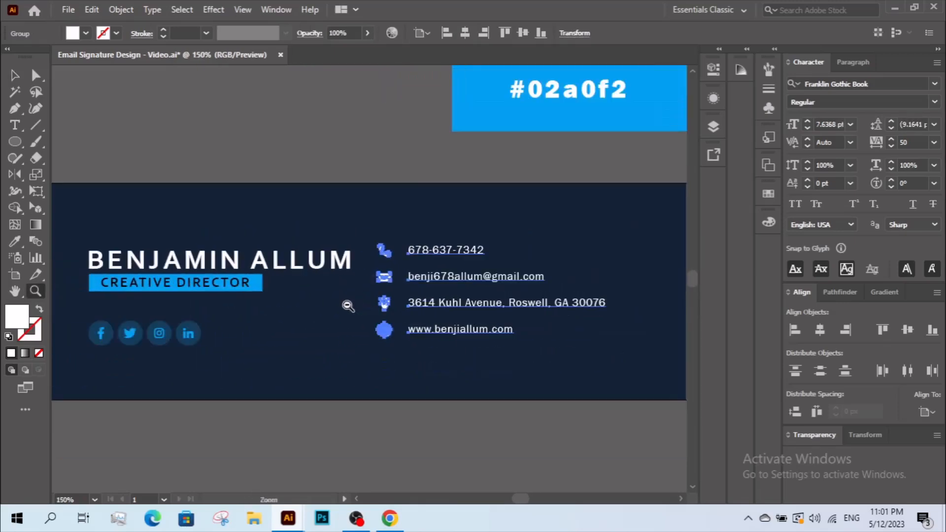
{"action": "left_click", "coordinate": [325, 325]}
{"action": "key", "text": "v"}
{"action": "key", "text": "z"}
- Scale the contact column down proportionally and shift it slightly right
{"action": "left_click", "coordinate": [499, 296], "text": "alt"}
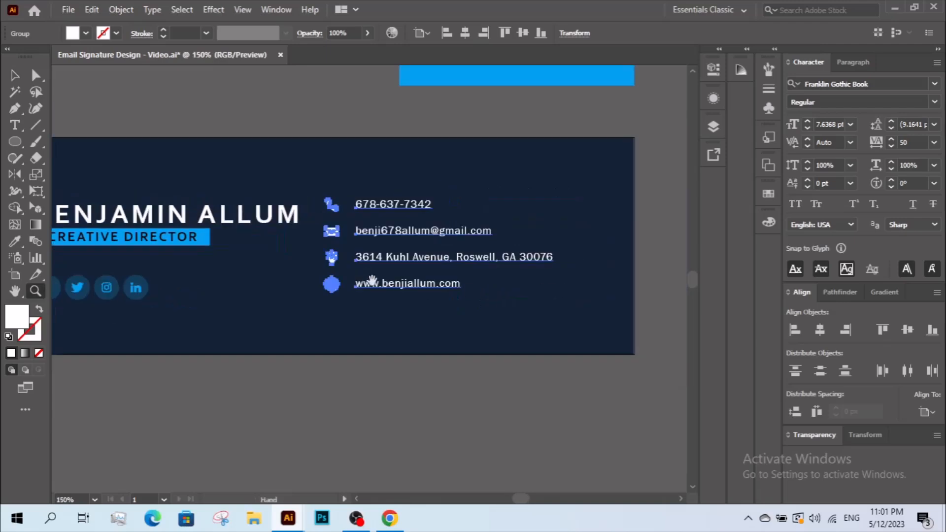
{"action": "left_click_drag", "start_coordinate": [368, 276], "coordinate": [389, 314]}
{"action": "key", "text": "v"}
{"action": "left_click_drag", "start_coordinate": [573, 284], "coordinate": [539, 286]}
{"action": "left_click_drag", "start_coordinate": [407, 292], "coordinate": [463, 313]}
{"action": "left_click_drag", "start_coordinate": [407, 295], "coordinate": [421, 296]}
{"action": "left_click", "coordinate": [341, 335]}
- Lift the social icons slightly by editing inside their group
{"action": "left_click_drag", "start_coordinate": [264, 346], "coordinate": [217, 378]}
{"action": "double_click", "coordinate": [251, 389]}
{"action": "double_click", "coordinate": [268, 410]}
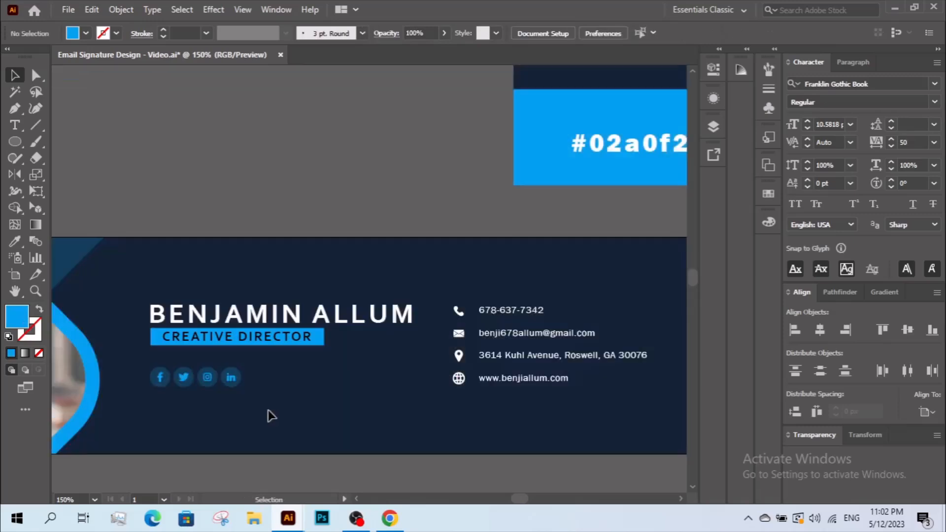
{"action": "left_click_drag", "start_coordinate": [233, 206], "coordinate": [286, 211]}
- Top-align the name, social icons and contact lines, then group them together
{"action": "left_click_drag", "start_coordinate": [266, 279], "coordinate": [580, 392]}
{"action": "left_click", "coordinate": [886, 336]}
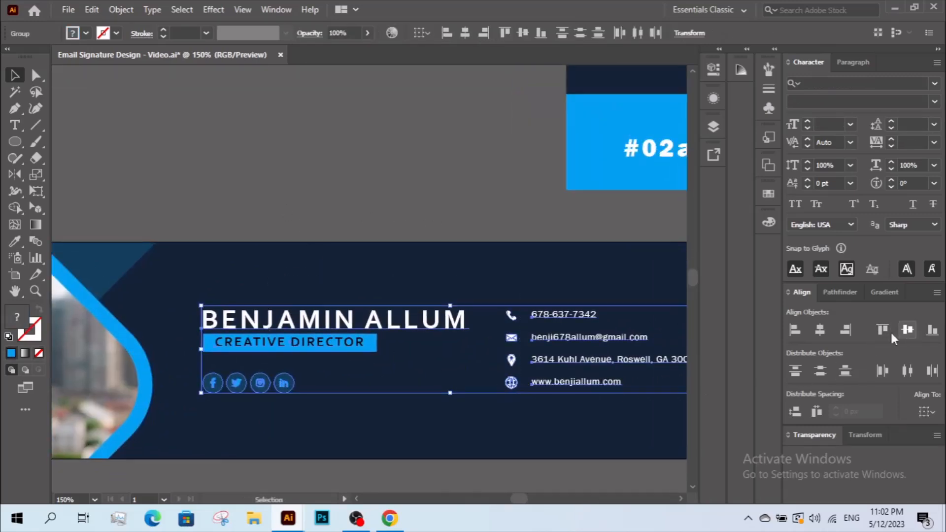
{"action": "right_click", "coordinate": [455, 339]}
{"action": "left_click", "coordinate": [500, 224]}
{"action": "left_click", "coordinate": [496, 419]}
{"action": "key", "text": "ctrl+minus"}
{"action": "left_click_drag", "start_coordinate": [553, 383], "coordinate": [478, 376]}
{"action": "left_click", "coordinate": [17, 113]}
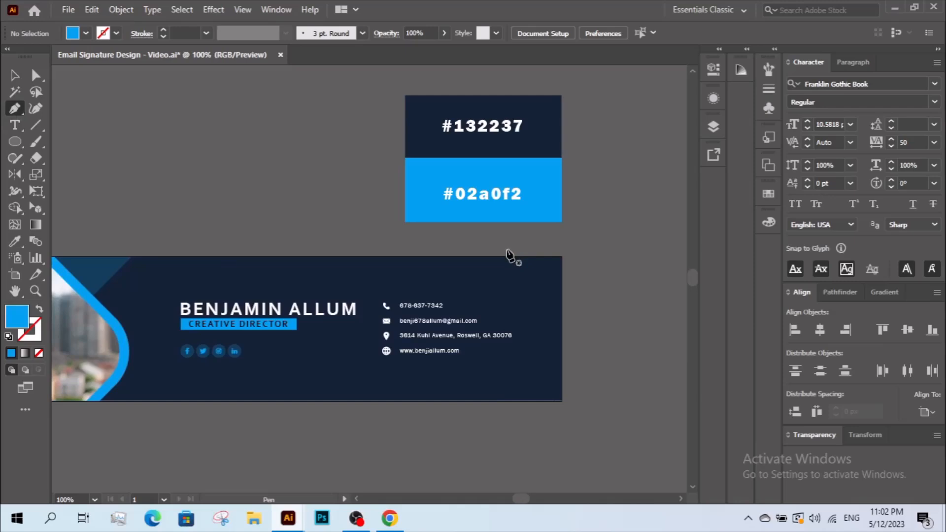
- Draw a three-point angled line across the banner's right side and extend its ends outward
{"action": "left_click", "coordinate": [507, 250]}
{"action": "left_click", "coordinate": [478, 278]}
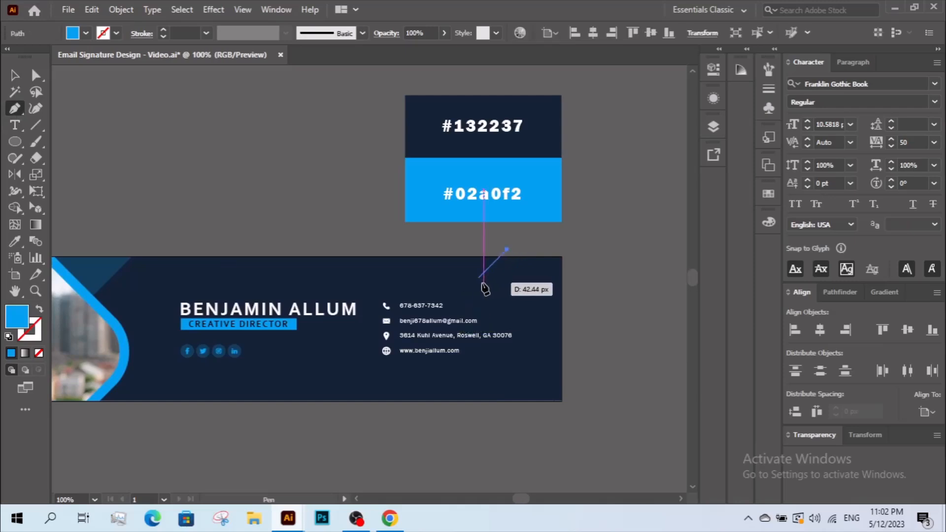
{"action": "left_click", "coordinate": [577, 376], "text": "shift"}
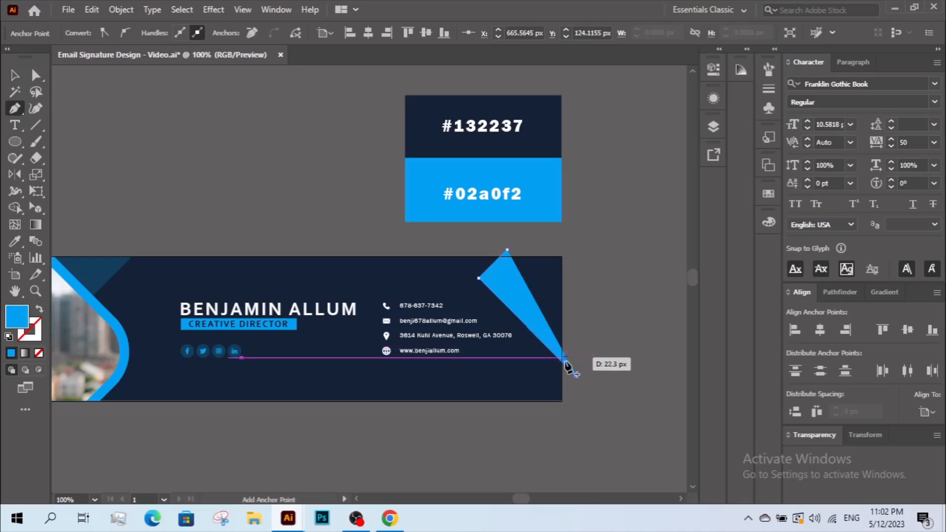
{"action": "left_click", "coordinate": [35, 75]}
{"action": "left_click_drag", "start_coordinate": [507, 250], "coordinate": [520, 236]}
{"action": "left_click_drag", "start_coordinate": [578, 377], "coordinate": [598, 396]}
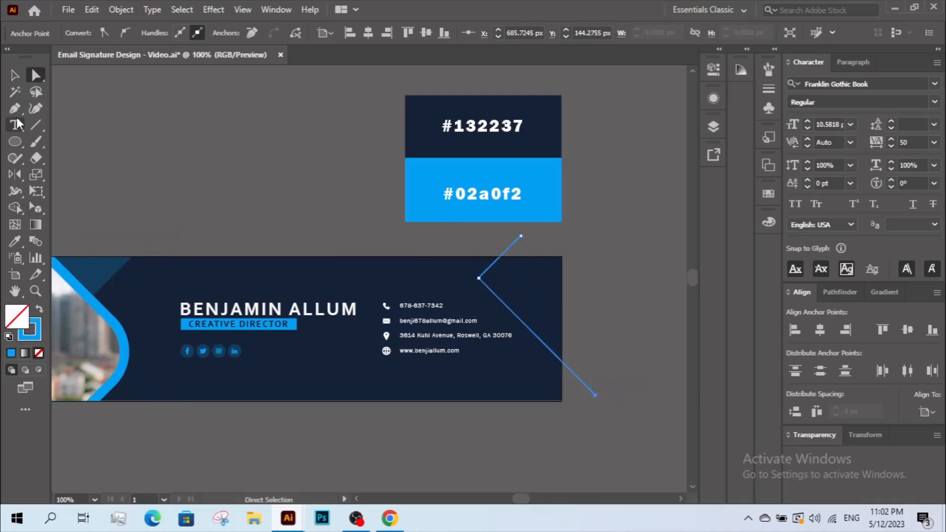
- Thicken the angled line's stroke to 10 pt
{"action": "left_click", "coordinate": [14, 75]}
{"action": "left_click", "coordinate": [495, 295]}
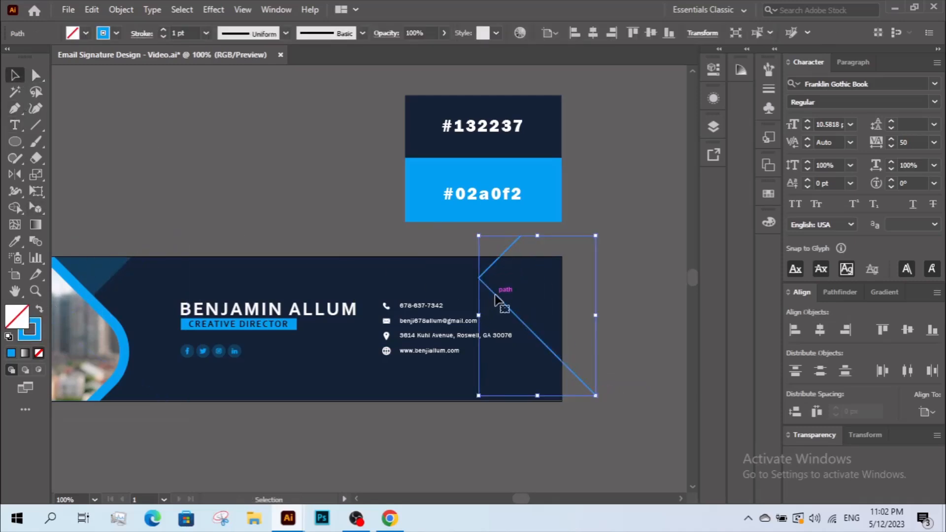
{"action": "left_click", "coordinate": [163, 29], "text": "shift"}
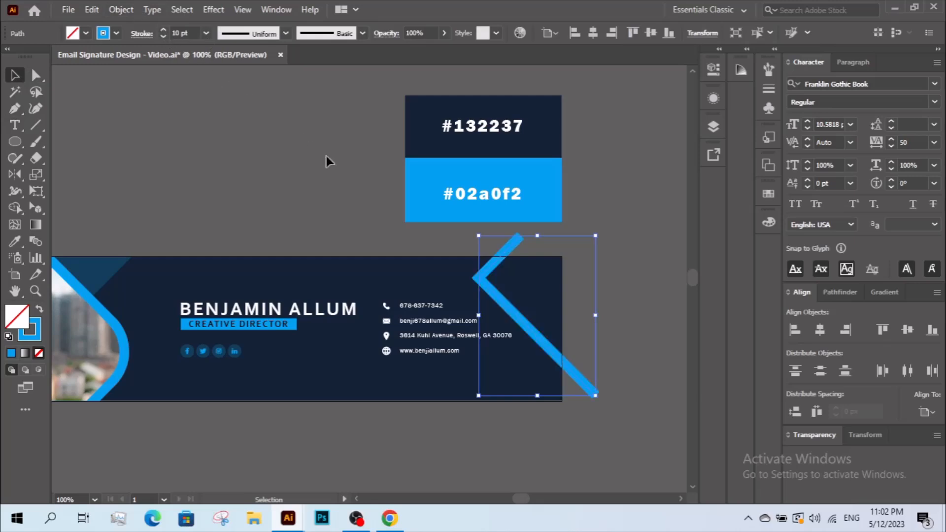
- Round the line's bend into a curve with a 40 px corner radius
{"action": "key", "text": "a"}
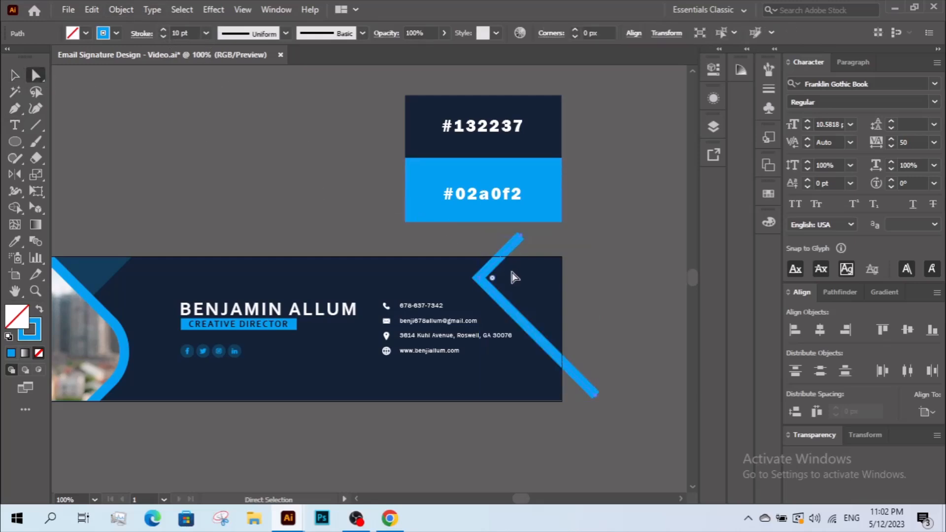
{"action": "double_click", "coordinate": [492, 278]}
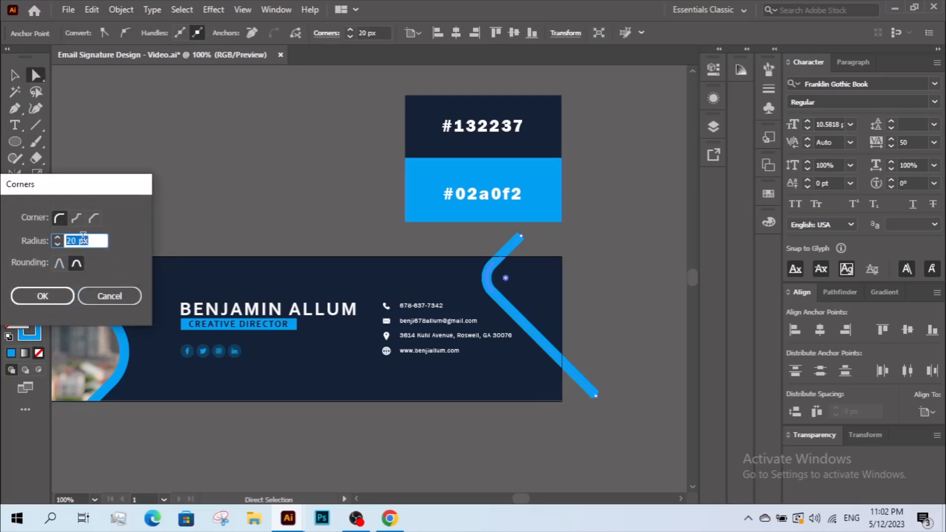
{"action": "key", "text": "shift+Up"}
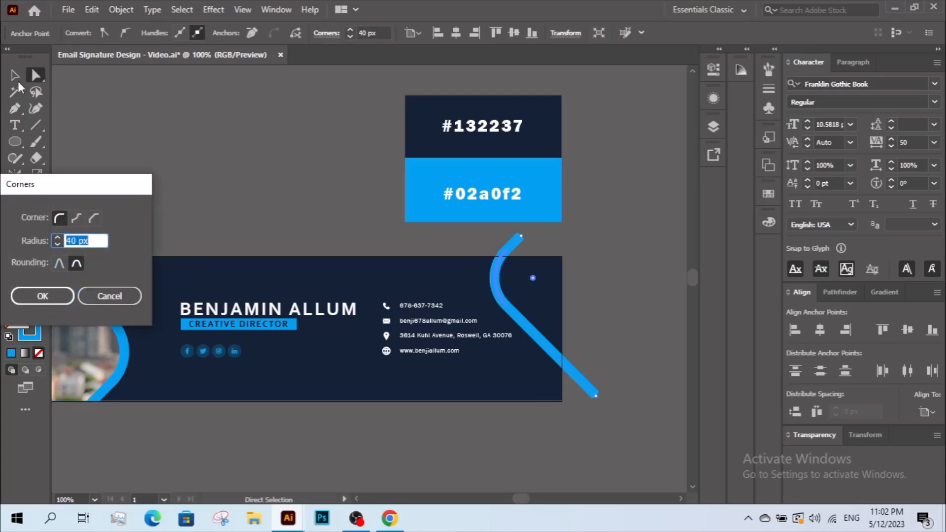
{"action": "left_click", "coordinate": [42, 295]}
{"action": "key", "text": "v"}
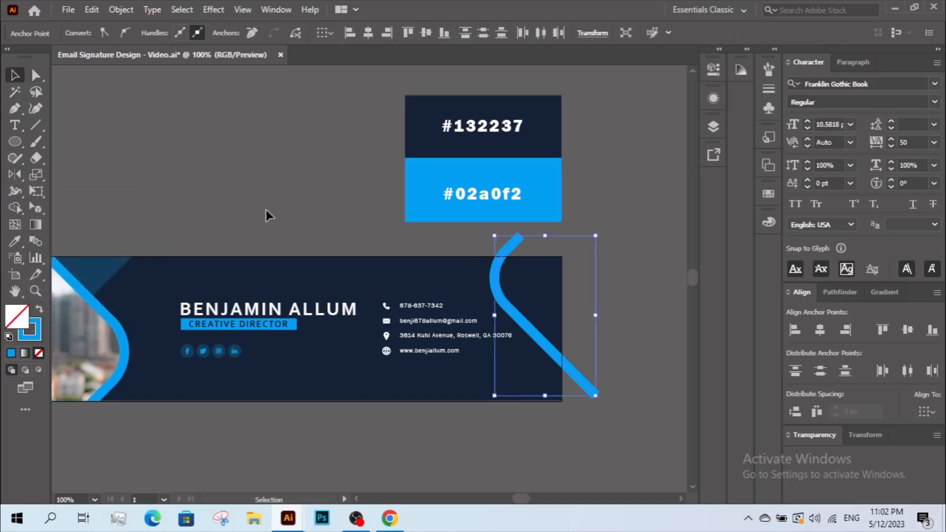
{"action": "left_click", "coordinate": [301, 202]}
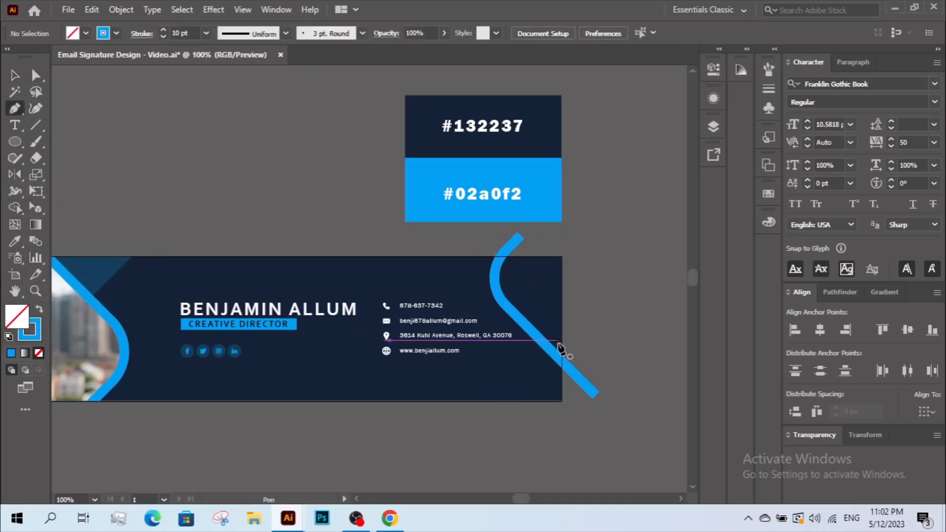
- Draw a closed triangle in the bottom-right corner with the top-left triangle's translucent fill
{"action": "left_click", "coordinate": [536, 337]}
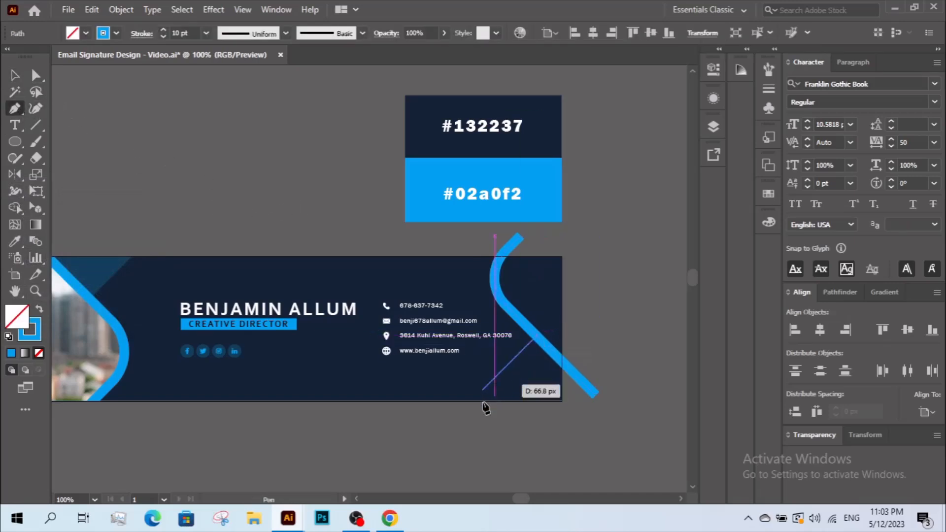
{"action": "left_click", "coordinate": [469, 402]}
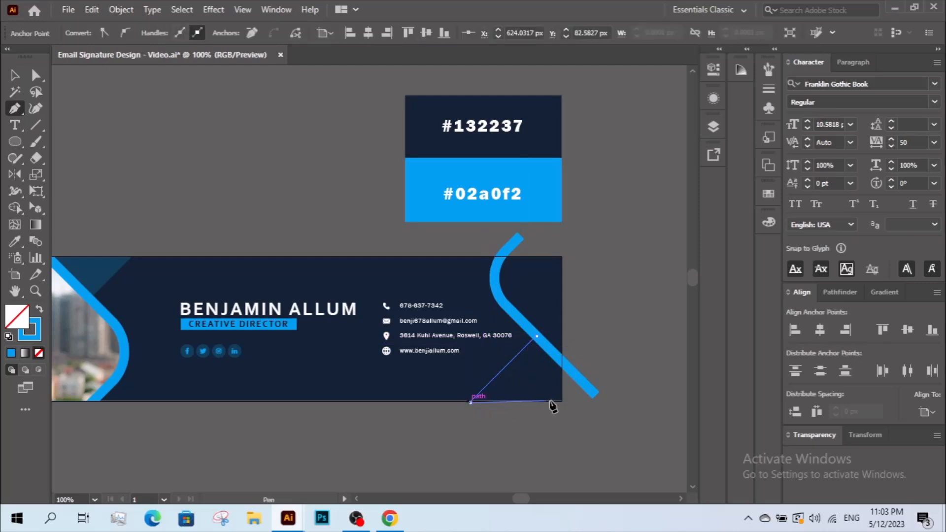
{"action": "left_click", "coordinate": [563, 401]}
{"action": "left_click", "coordinate": [562, 358]}
{"action": "left_click", "coordinate": [537, 338]}
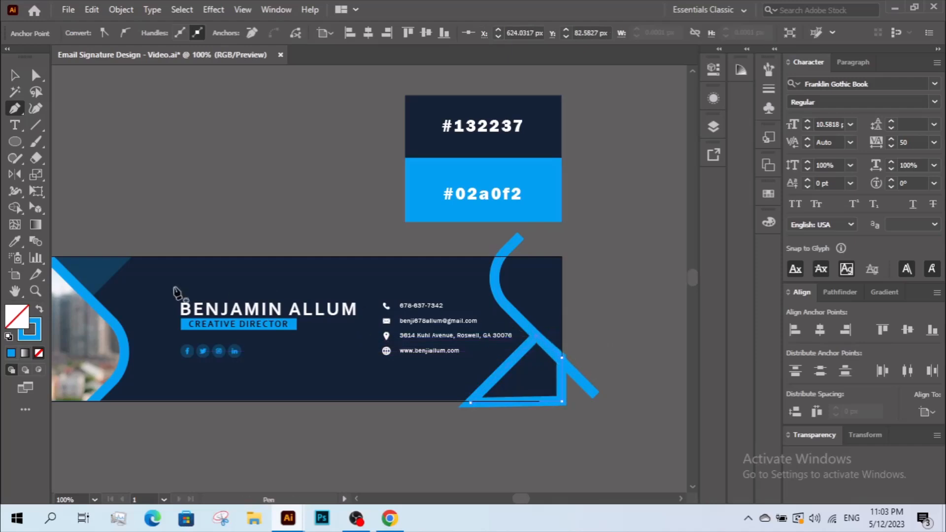
{"action": "left_click", "coordinate": [15, 241]}
{"action": "left_click", "coordinate": [107, 260]}
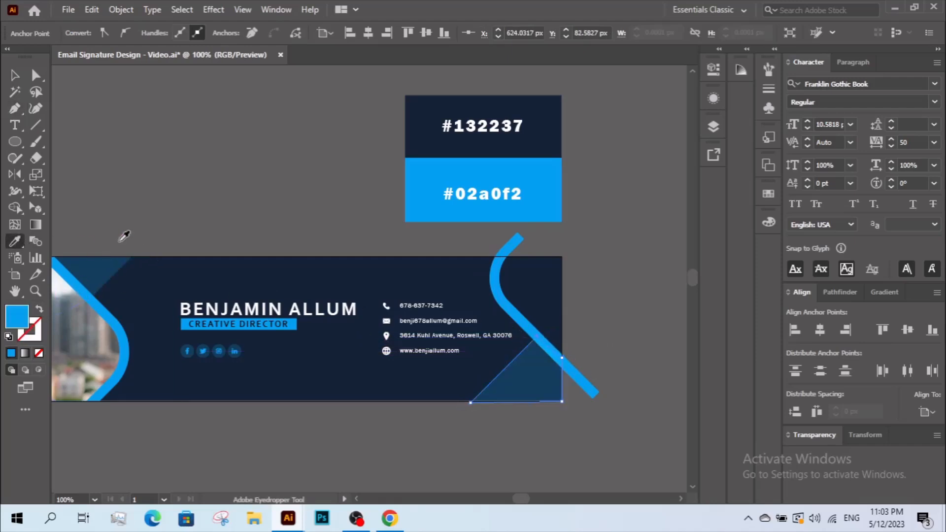
- Bring the blue curved accent to the front, above the new triangle
{"action": "left_click", "coordinate": [15, 74]}
{"action": "left_click", "coordinate": [473, 296]}
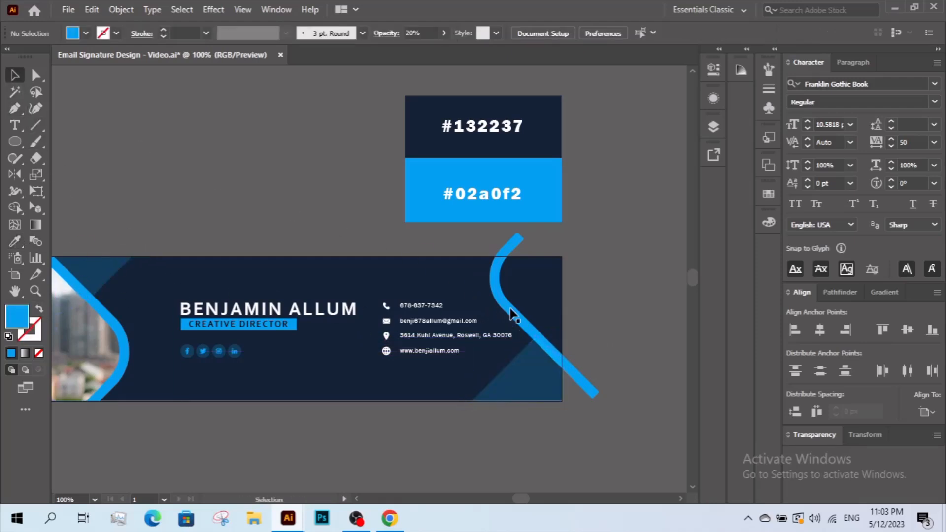
{"action": "left_click", "coordinate": [511, 315]}
{"action": "right_click", "coordinate": [512, 315]}
{"action": "mouse_move", "coordinate": [578, 434]}
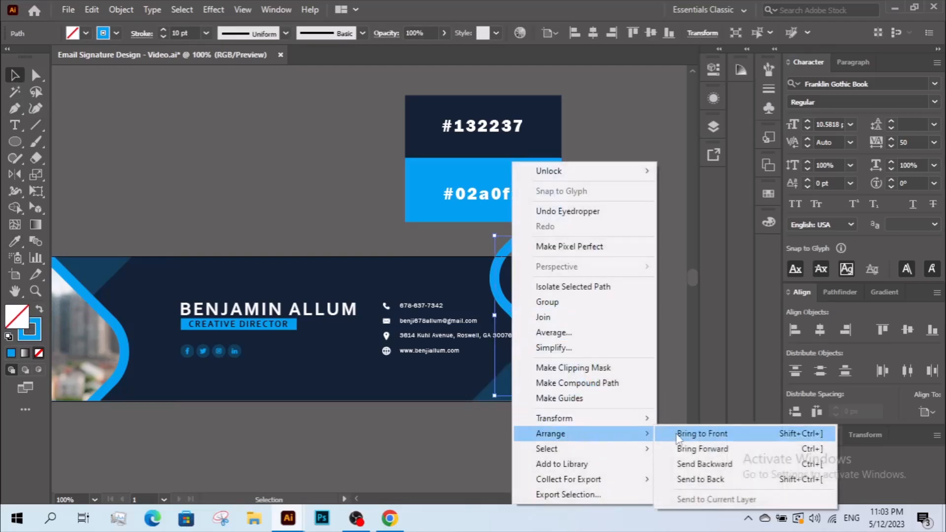
{"action": "left_click", "coordinate": [695, 433]}
{"action": "left_click", "coordinate": [637, 398]}
{"action": "left_click_drag", "start_coordinate": [602, 365], "coordinate": [635, 395]}
- Draw an outline-only guide rectangle between the photo curve and the right accent
{"action": "left_click_drag", "start_coordinate": [423, 294], "coordinate": [465, 251]}
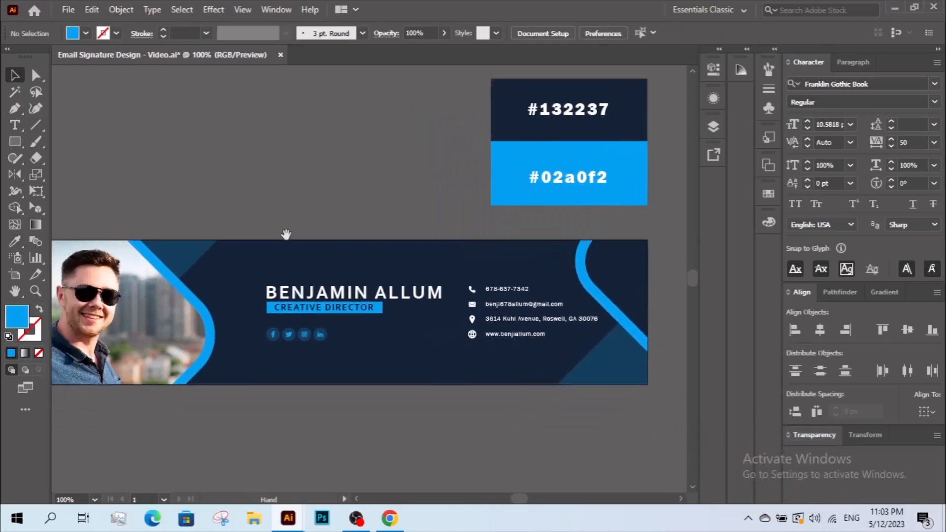
{"action": "left_click_drag", "start_coordinate": [288, 234], "coordinate": [342, 234]}
{"action": "key", "text": "z"}
{"action": "left_click", "coordinate": [393, 270], "text": "alt"}
{"action": "left_click_drag", "start_coordinate": [413, 266], "coordinate": [370, 270]}
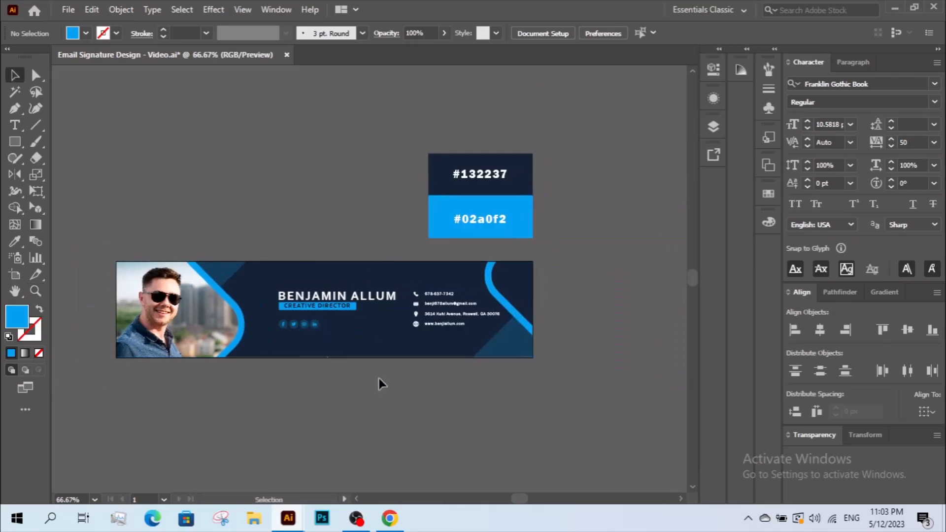
{"action": "left_click_drag", "start_coordinate": [168, 225], "coordinate": [551, 396]}
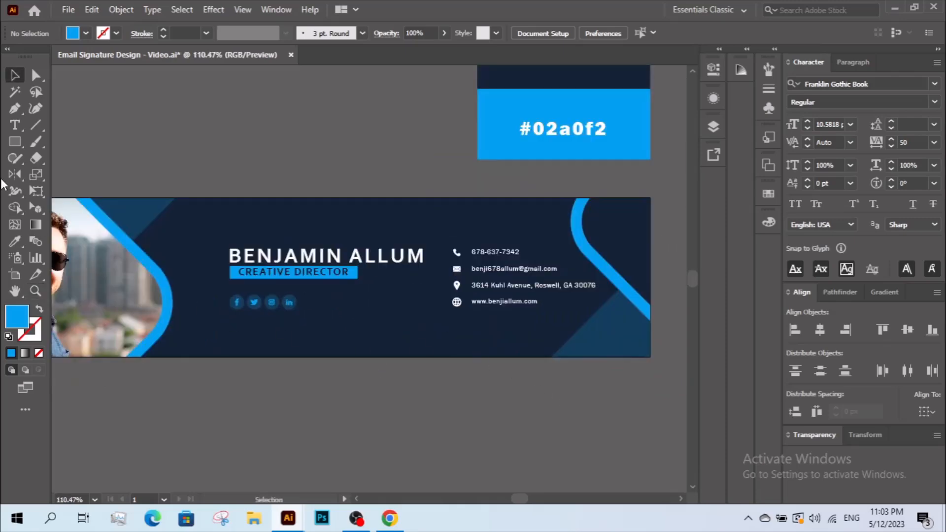
{"action": "left_click", "coordinate": [14, 142]}
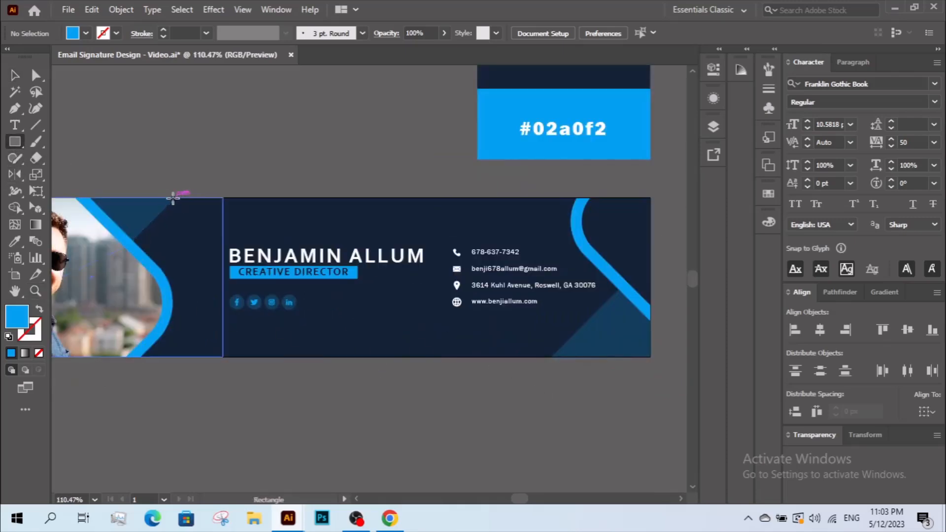
{"action": "mouse_move", "coordinate": [173, 198]}
{"action": "left_mouse_down"}
{"action": "mouse_move", "coordinate": [464, 329]}
{"action": "mouse_move", "coordinate": [607, 351]}
{"action": "mouse_move", "coordinate": [582, 369]}
{"action": "left_mouse_up"}
{"action": "left_click", "coordinate": [15, 75]}
{"action": "key", "text": "shift+x"}
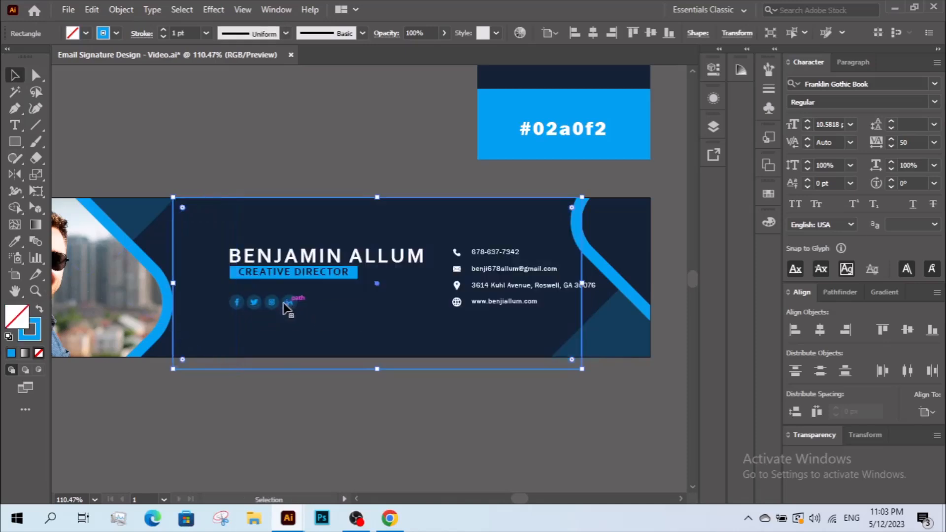
- Centre the text and icons horizontally using the guide rectangle as key object
{"action": "key", "text": "ctrl+a"}
{"action": "left_click", "coordinate": [308, 369]}
{"action": "left_click", "coordinate": [820, 330]}
{"action": "left_click", "coordinate": [594, 403]}
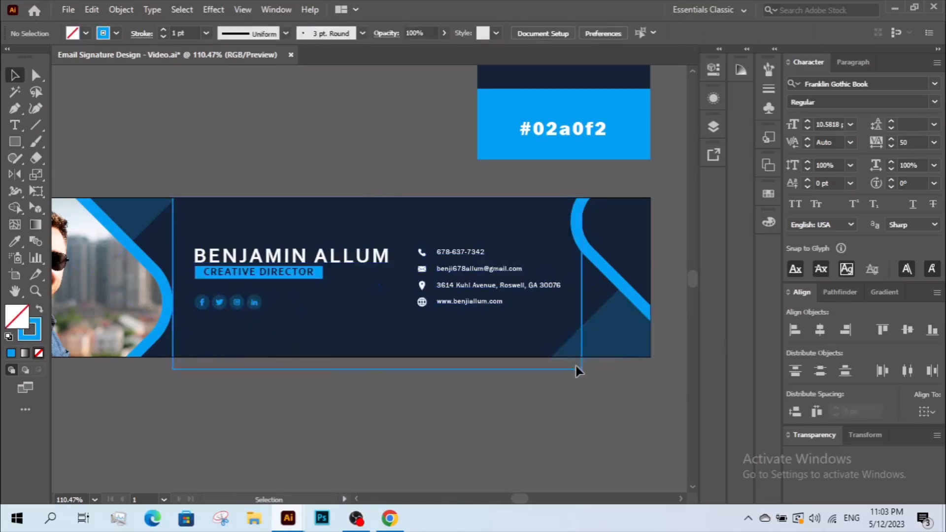
{"action": "left_click", "coordinate": [578, 370]}
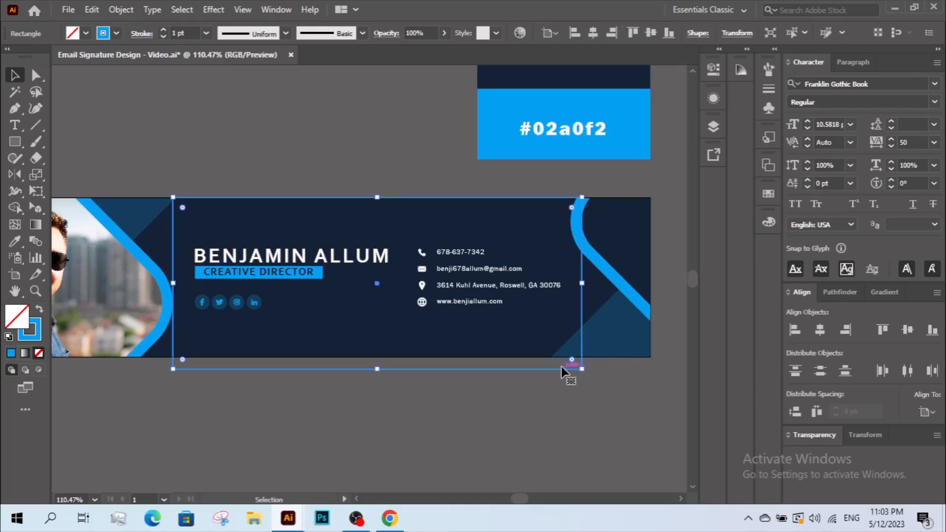
{"action": "left_click", "coordinate": [562, 372]}
- Nudge the text-and-icons group slightly right and zoom back to 100%
{"action": "left_click", "coordinate": [482, 290]}
{"action": "left_click_drag", "start_coordinate": [482, 290], "coordinate": [487, 290]}
{"action": "left_click", "coordinate": [463, 382]}
{"action": "left_click_drag", "start_coordinate": [443, 346], "coordinate": [471, 361]}
{"action": "left_click", "coordinate": [436, 323], "text": "ctrl+alt"}
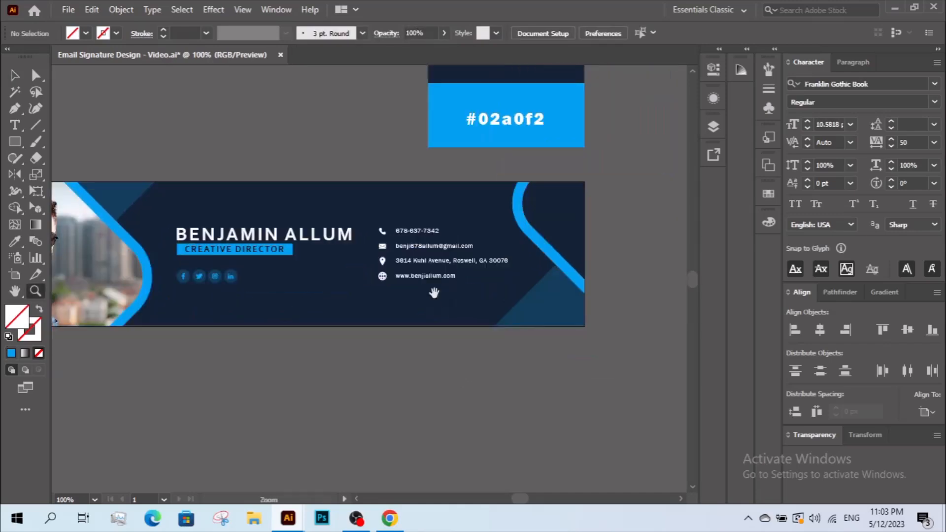